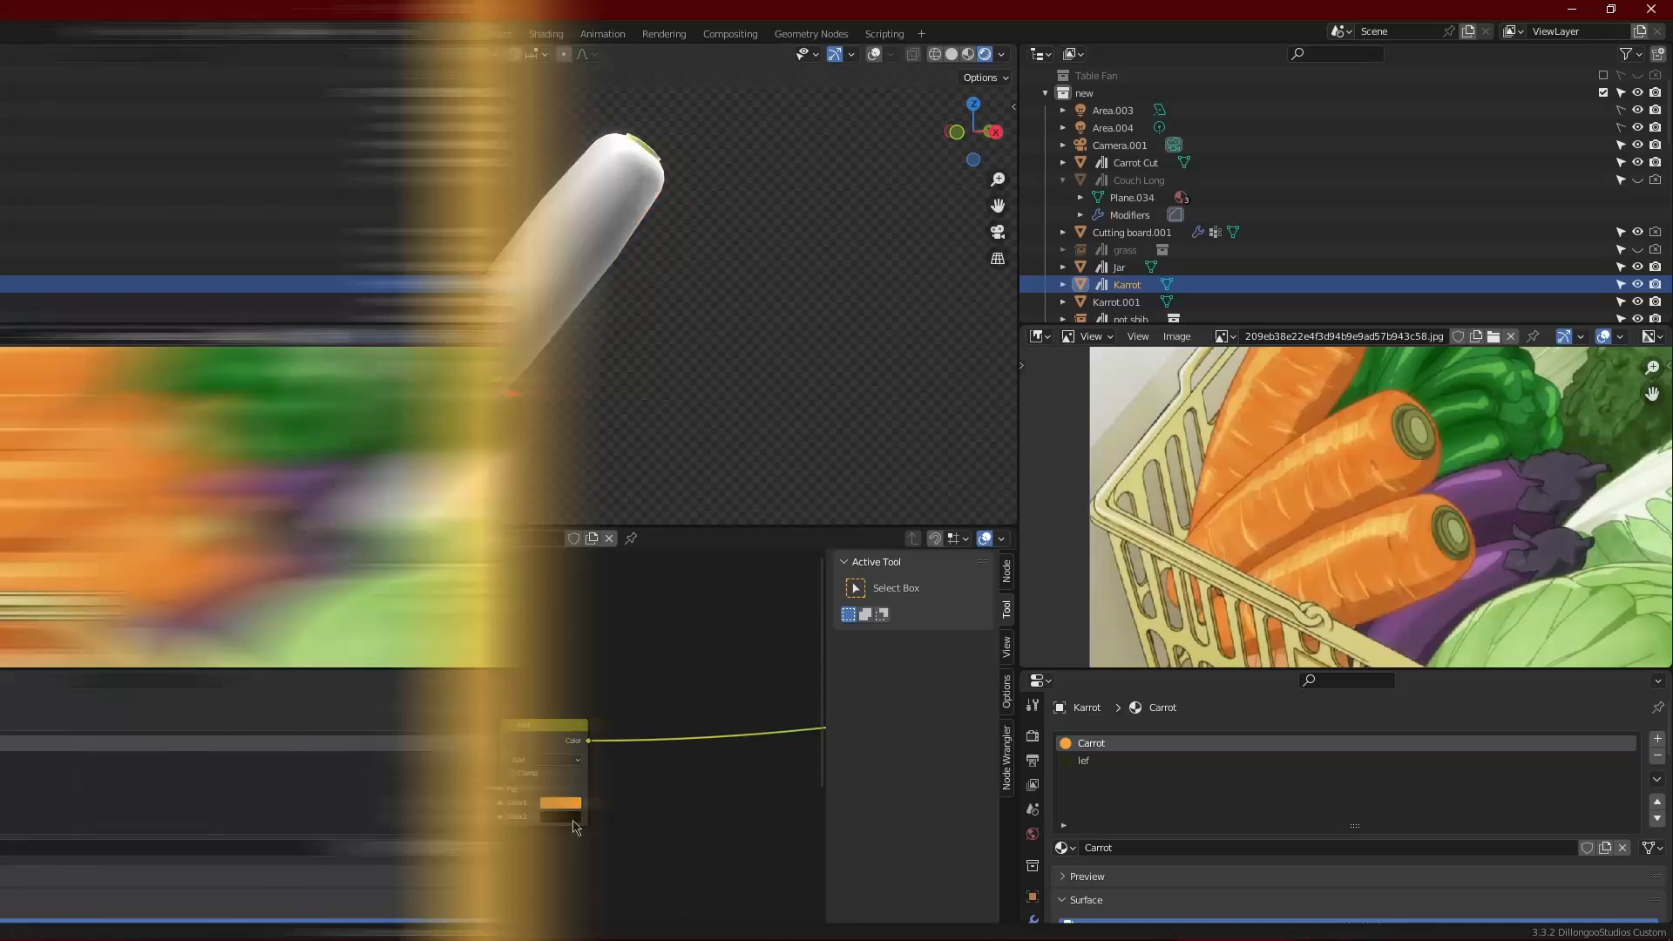
Add a MixRGB node to the Carrot material, preview it on the carrot and set its factor to 1
key("shift+a")
type("mi")
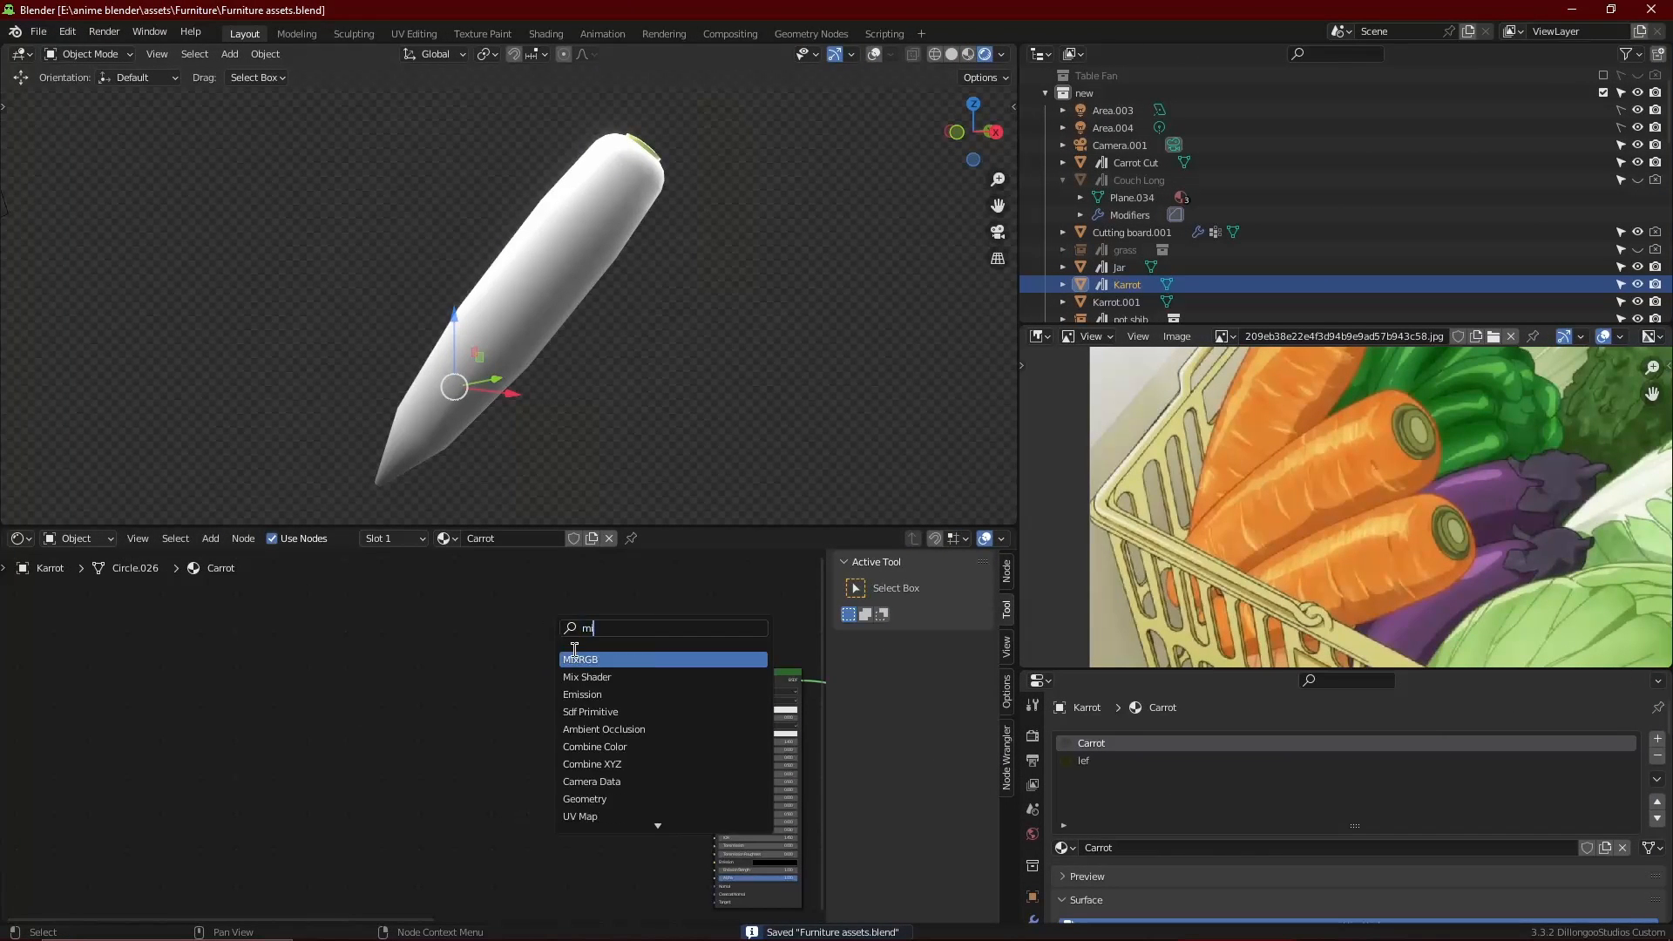
left_click(580, 659)
left_click(484, 728)
scroll(492, 730, "up", 5)
left_click(521, 702, "ctrl+shift")
scroll(528, 770, "up", 3)
left_click_drag(533, 749, 576, 749)
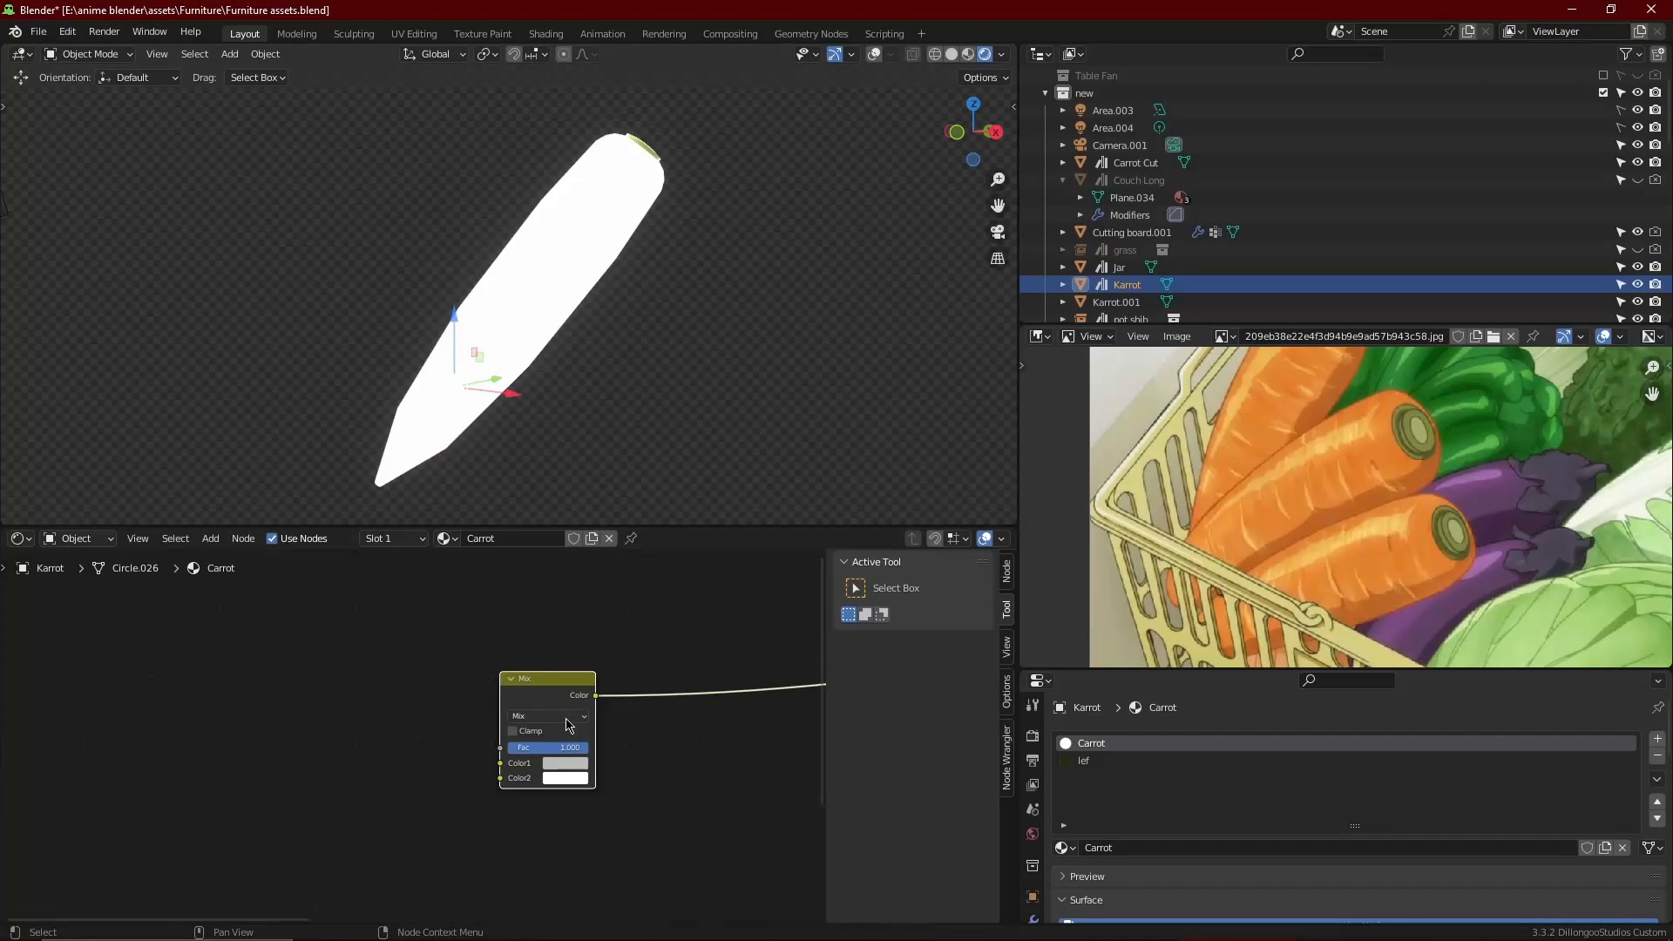
Switch the mix node's blend mode to Add, with Color1 orange and Color2 black
left_click(568, 716)
left_click(536, 583)
left_click(570, 766)
left_click_drag(661, 600, 661, 565)
left_click(578, 779)
left_click_drag(663, 636, 661, 693)
left_click(570, 764)
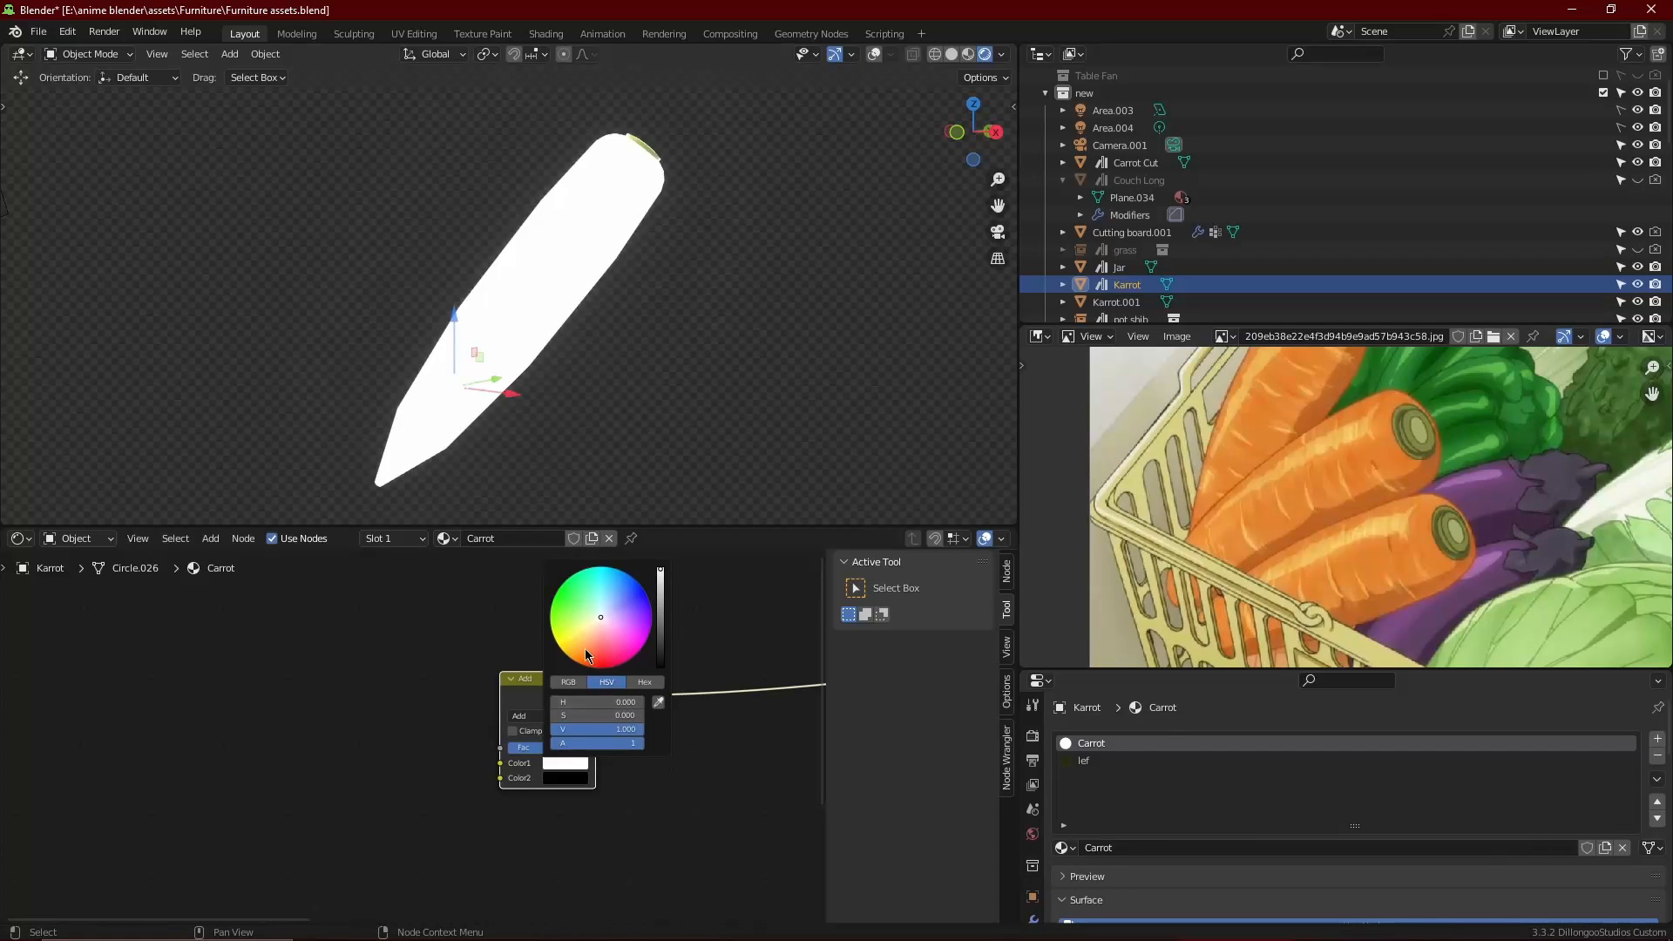
left_click_drag(600, 617, 581, 649)
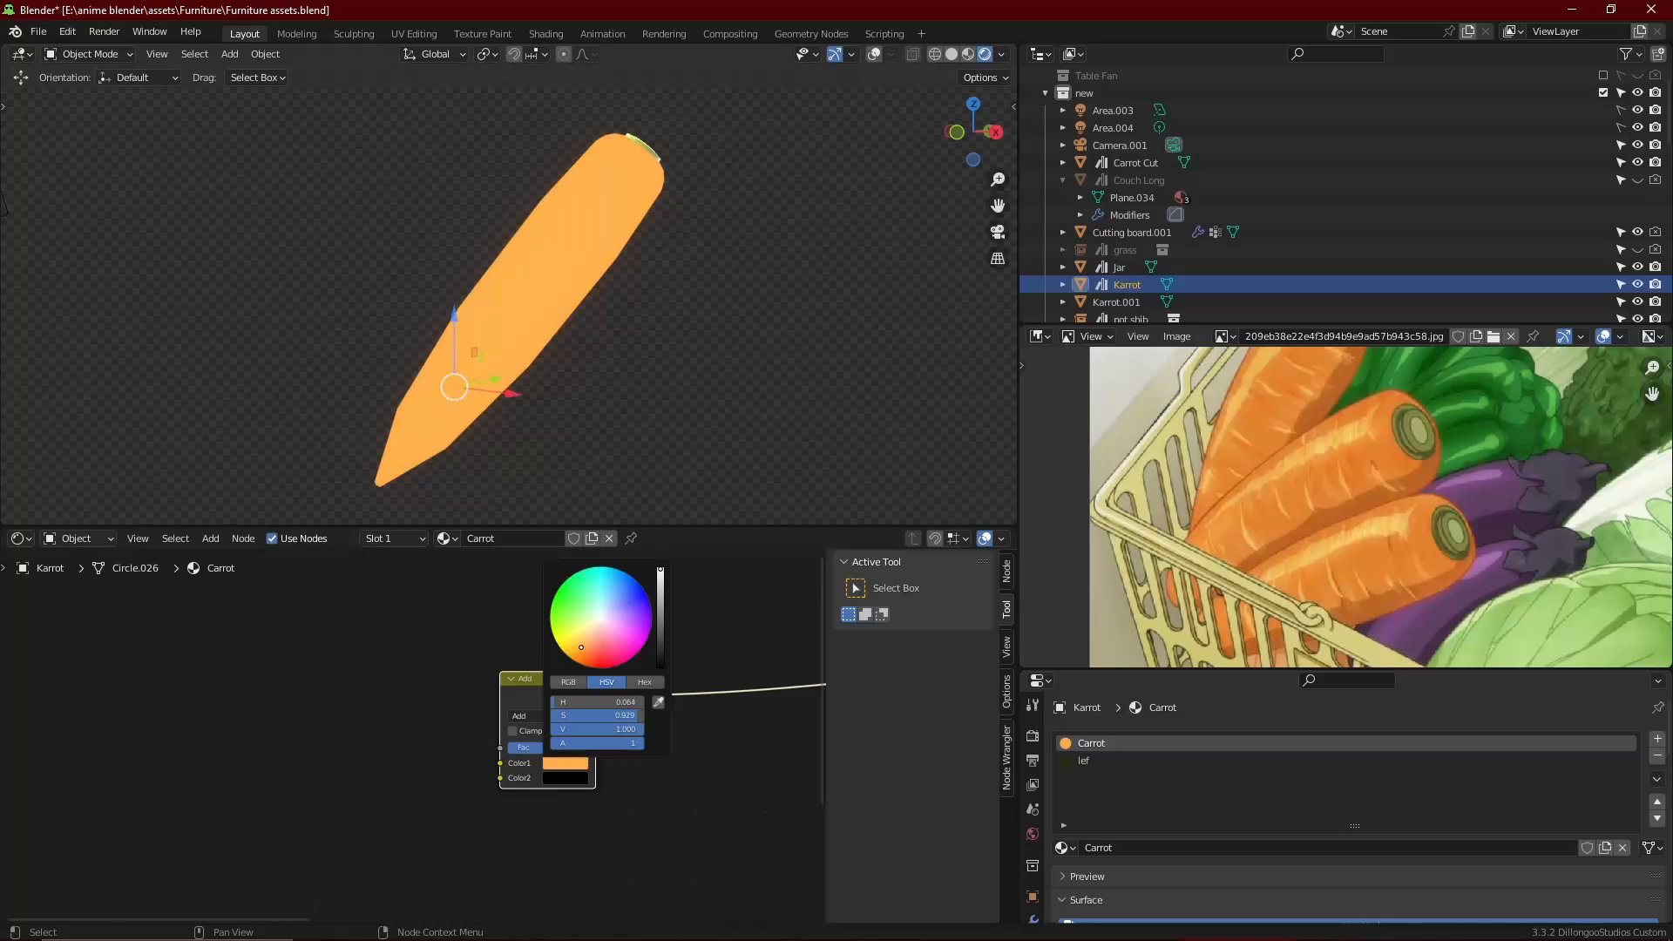
Add a Noise Texture node, link its Fac output to the Add node's factor and set Color2 to white
middle_click_drag(476, 696, 480, 741)
scroll(480, 741, "down", 1)
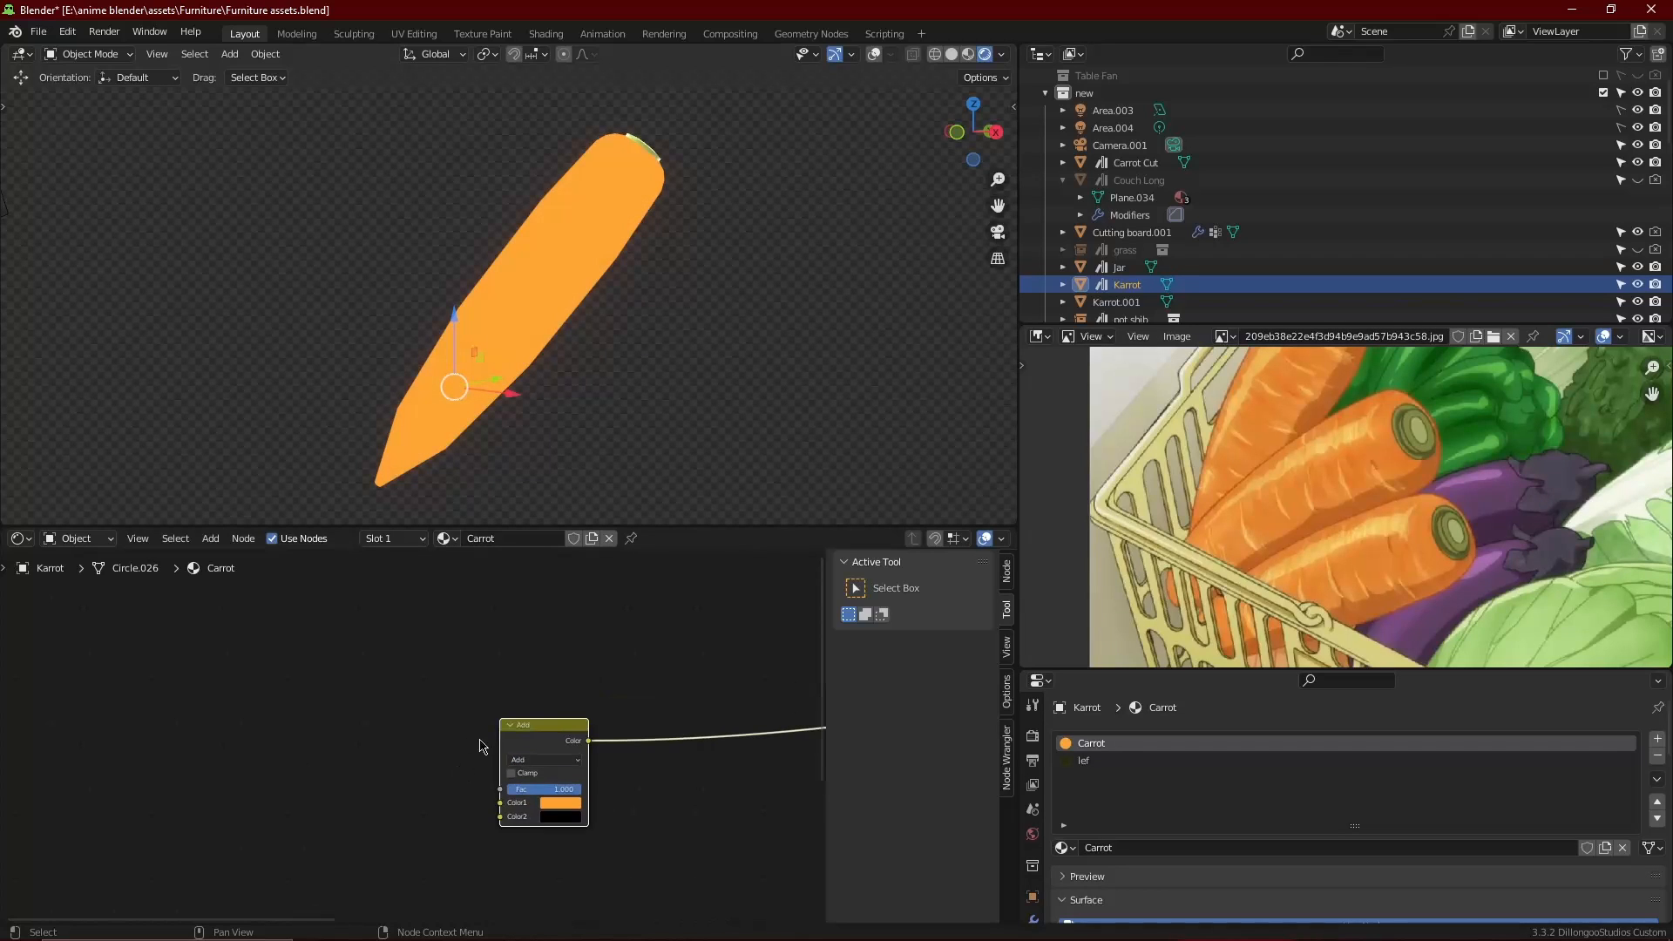
key("shift+a")
type("snoi")
key("Return")
left_click(245, 641)
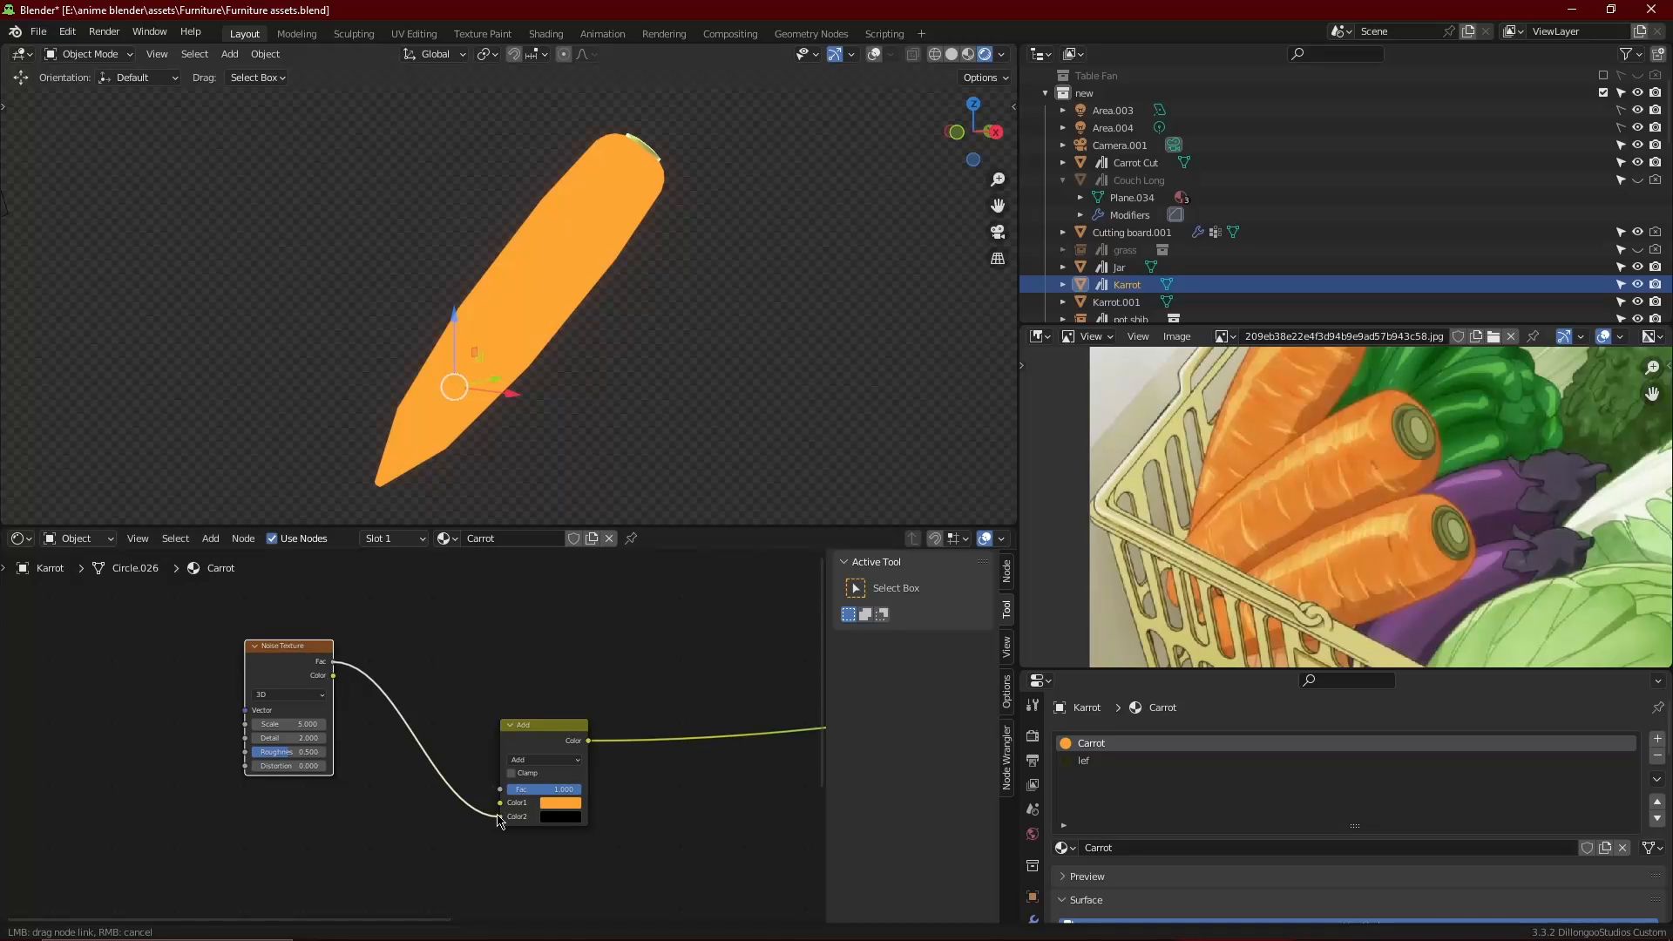
left_click_drag(503, 799, 500, 789)
left_click(560, 817)
left_click_drag(654, 723, 654, 645)
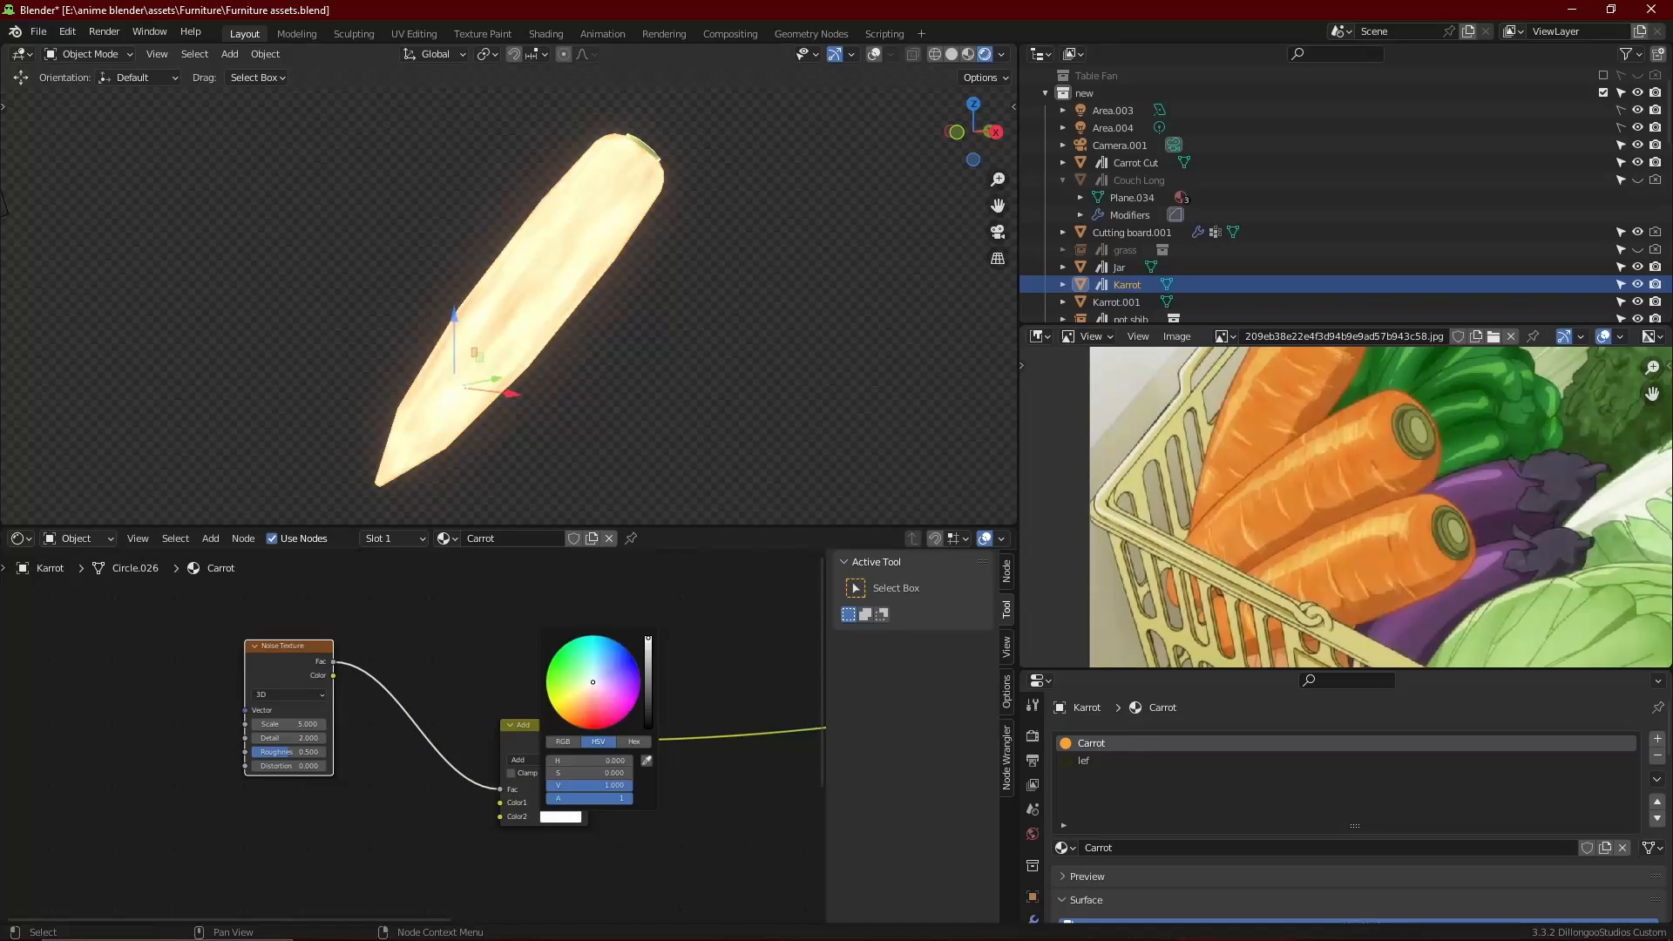
Preview the Noise Texture on the carrot and feed it with Mapping and Texture Coordinate nodes using Object coordinates
scroll(422, 697, "down", 4)
left_click_drag(330, 690, 187, 693)
left_click(187, 694, "ctrl+shift")
middle_click_drag(369, 650, 489, 658)
key("ctrl+t")
scroll(411, 686, "up", 2)
left_click_drag(145, 687, 97, 692)
scroll(410, 728, "up", 2)
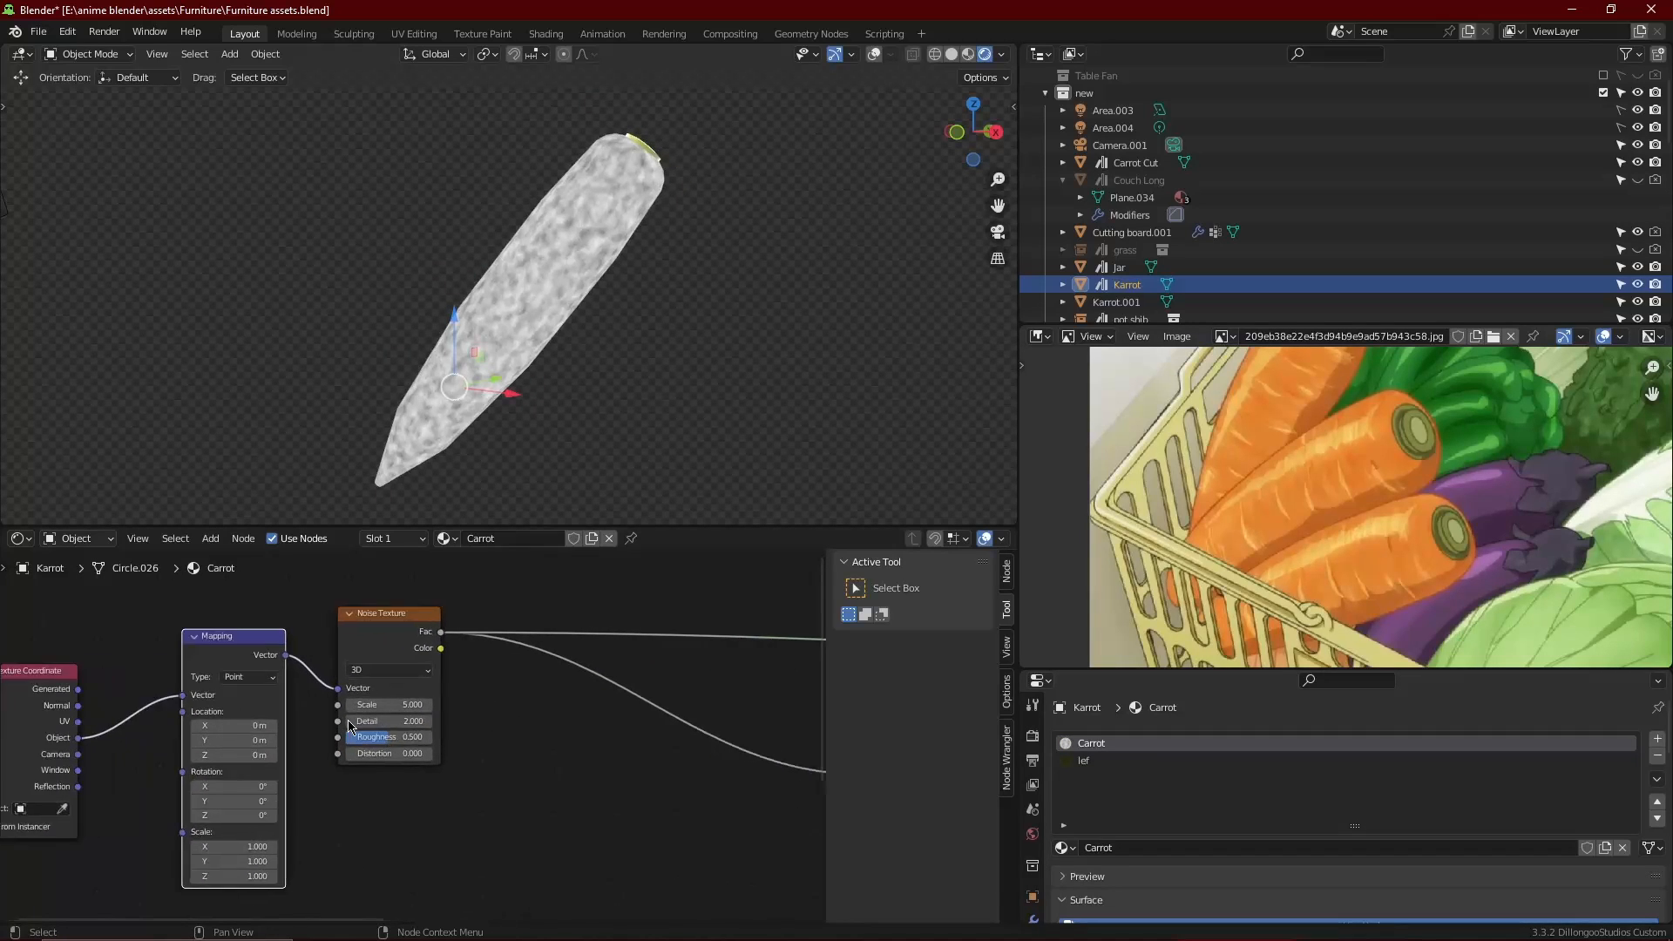
Set the Noise Texture's Scale to 1, Detail to 15 and Roughness to 0.417
left_click(415, 701)
type("1")
key("Return")
left_click(397, 718)
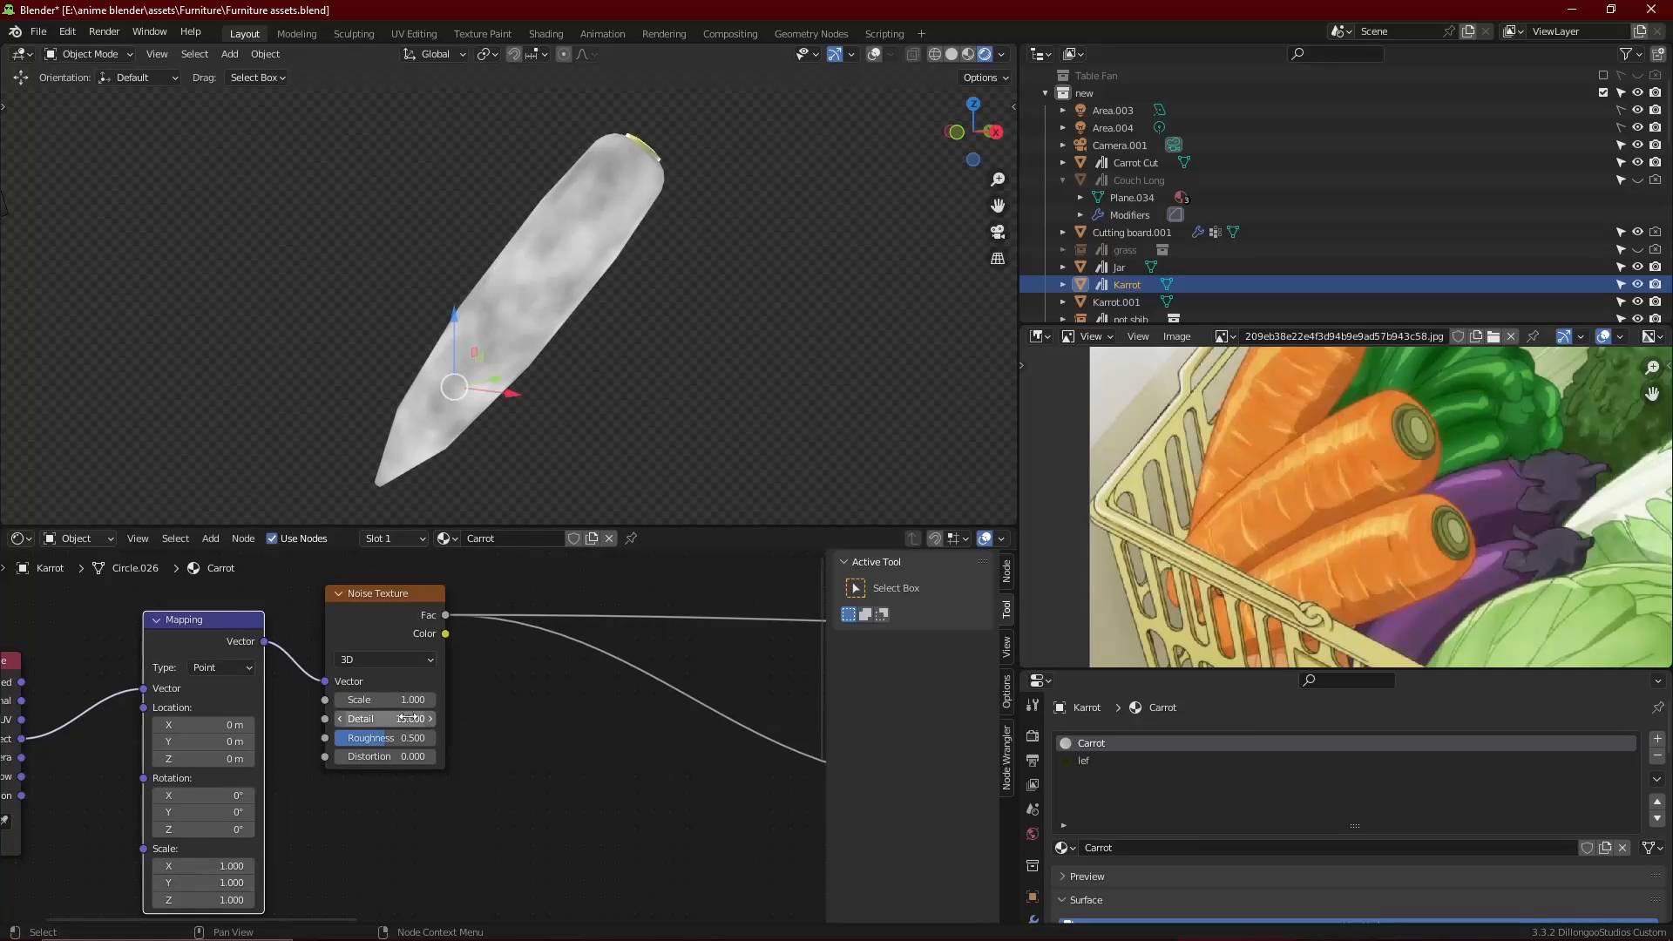
scroll(402, 716, "down", 2)
scroll(427, 734, "up", 1)
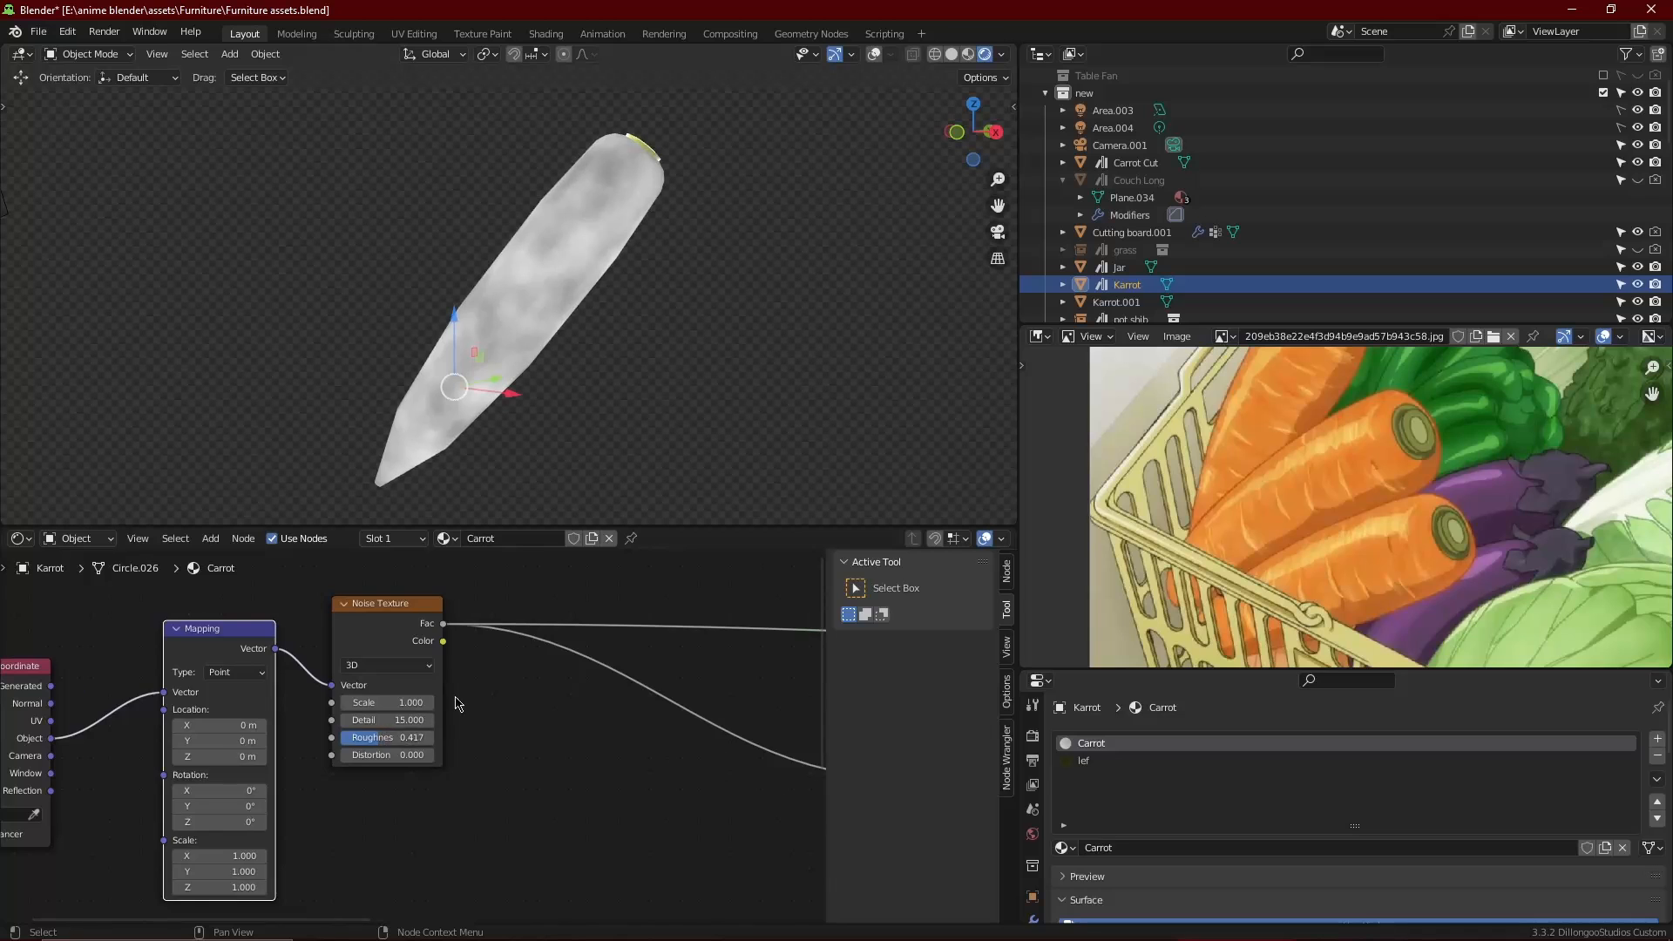
Insert a ColorRamp node after the Noise Texture and move its black stop to 0.523
scroll(457, 699, "down", 5)
key("shift+a")
left_click(521, 629)
type("col")
left_click(540, 660)
left_click(571, 726)
mouse_move(573, 731)
left_mouse_down()
mouse_move(571, 675)
mouse_move(525, 713)
mouse_move(551, 713)
left_mouse_up()
scroll(577, 610, "up", 1)
scroll(379, 811, "up", 2)
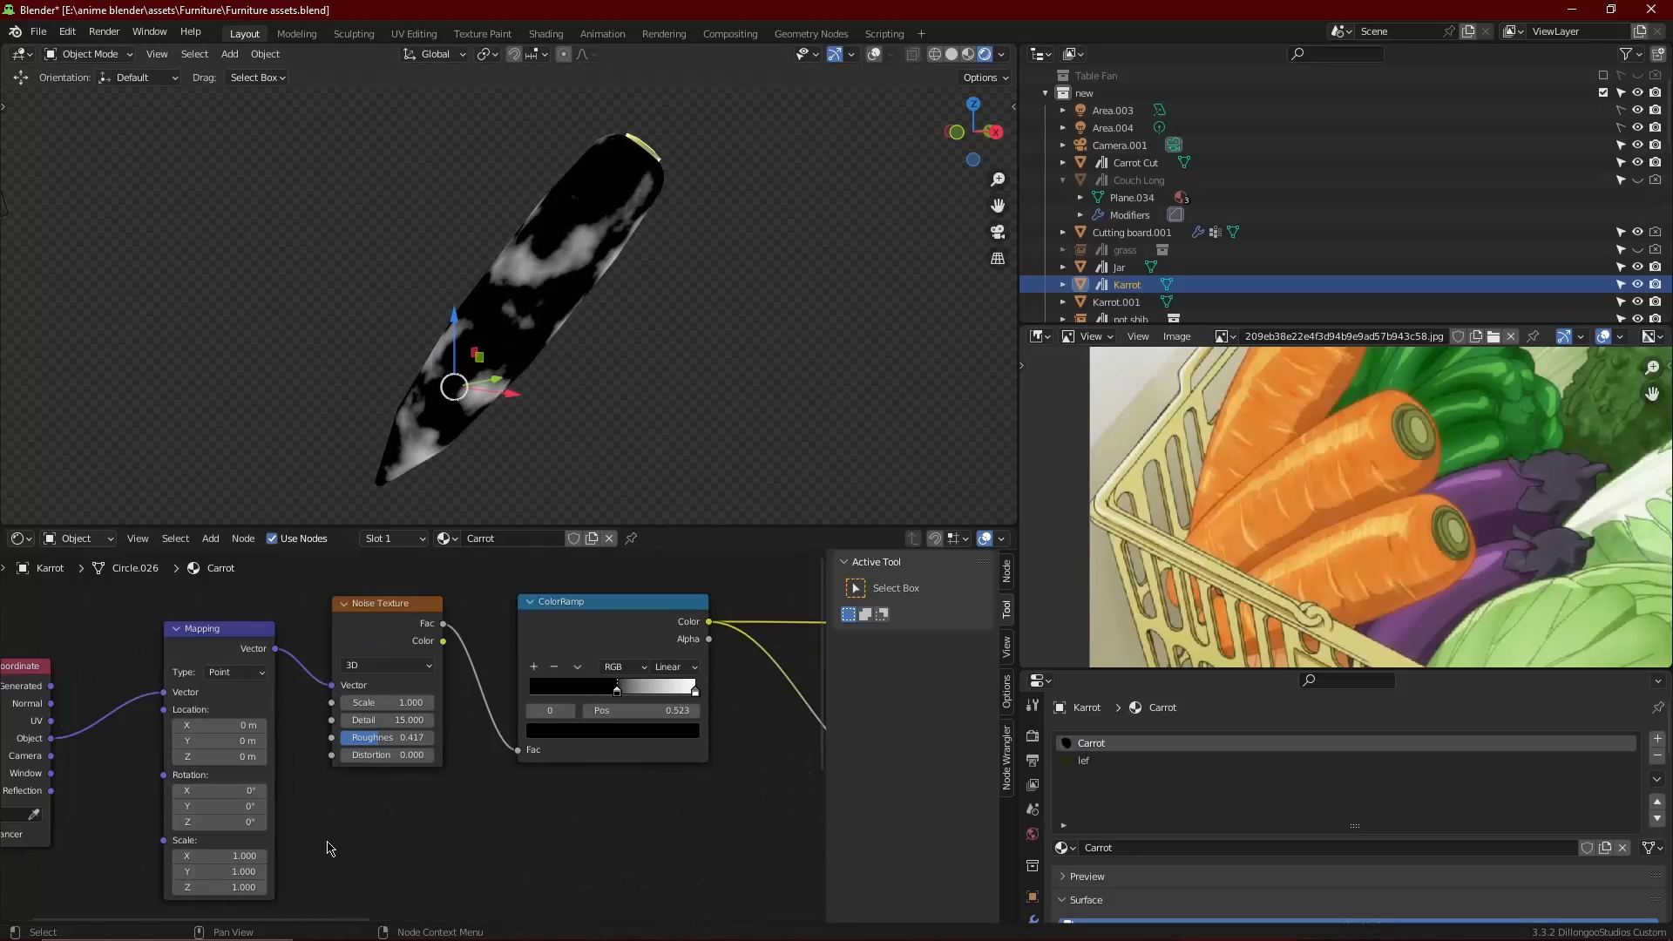
Set the Mapping scale to X 0.7, Y 1.8, Z 12 and move the ColorRamp's black stop to 0.636
mouse_move(287, 838)
left_mouse_down()
mouse_move(259, 851)
mouse_move(340, 852)
left_mouse_up()
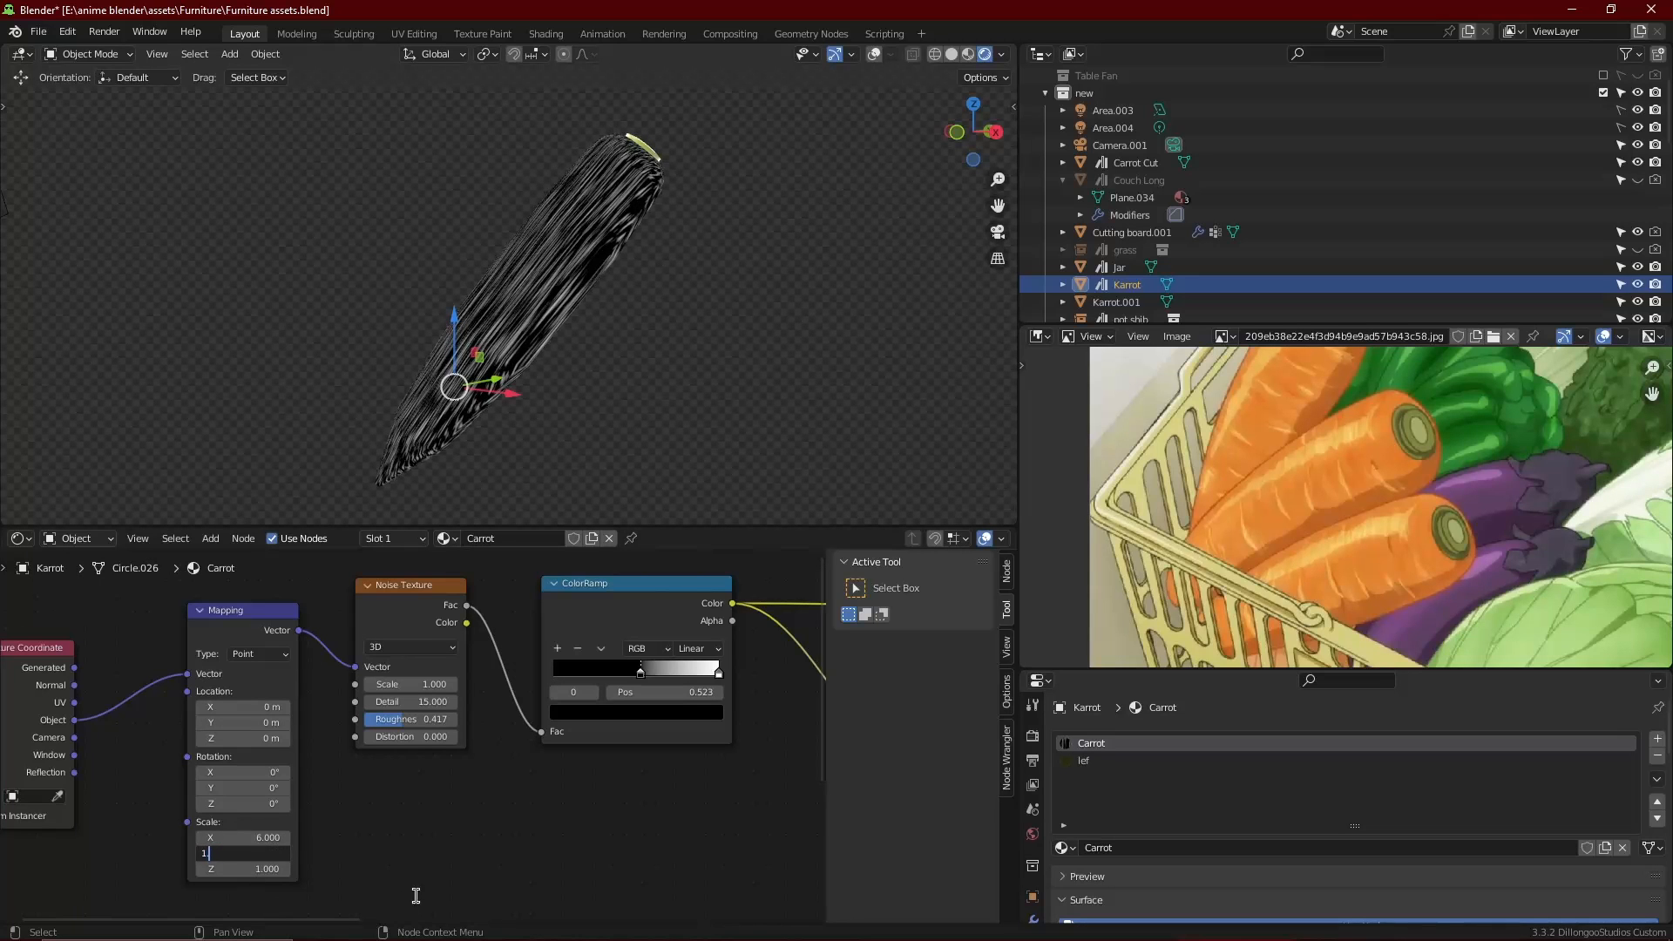
type(".8")
key("Return")
scroll(253, 881, "up", 1)
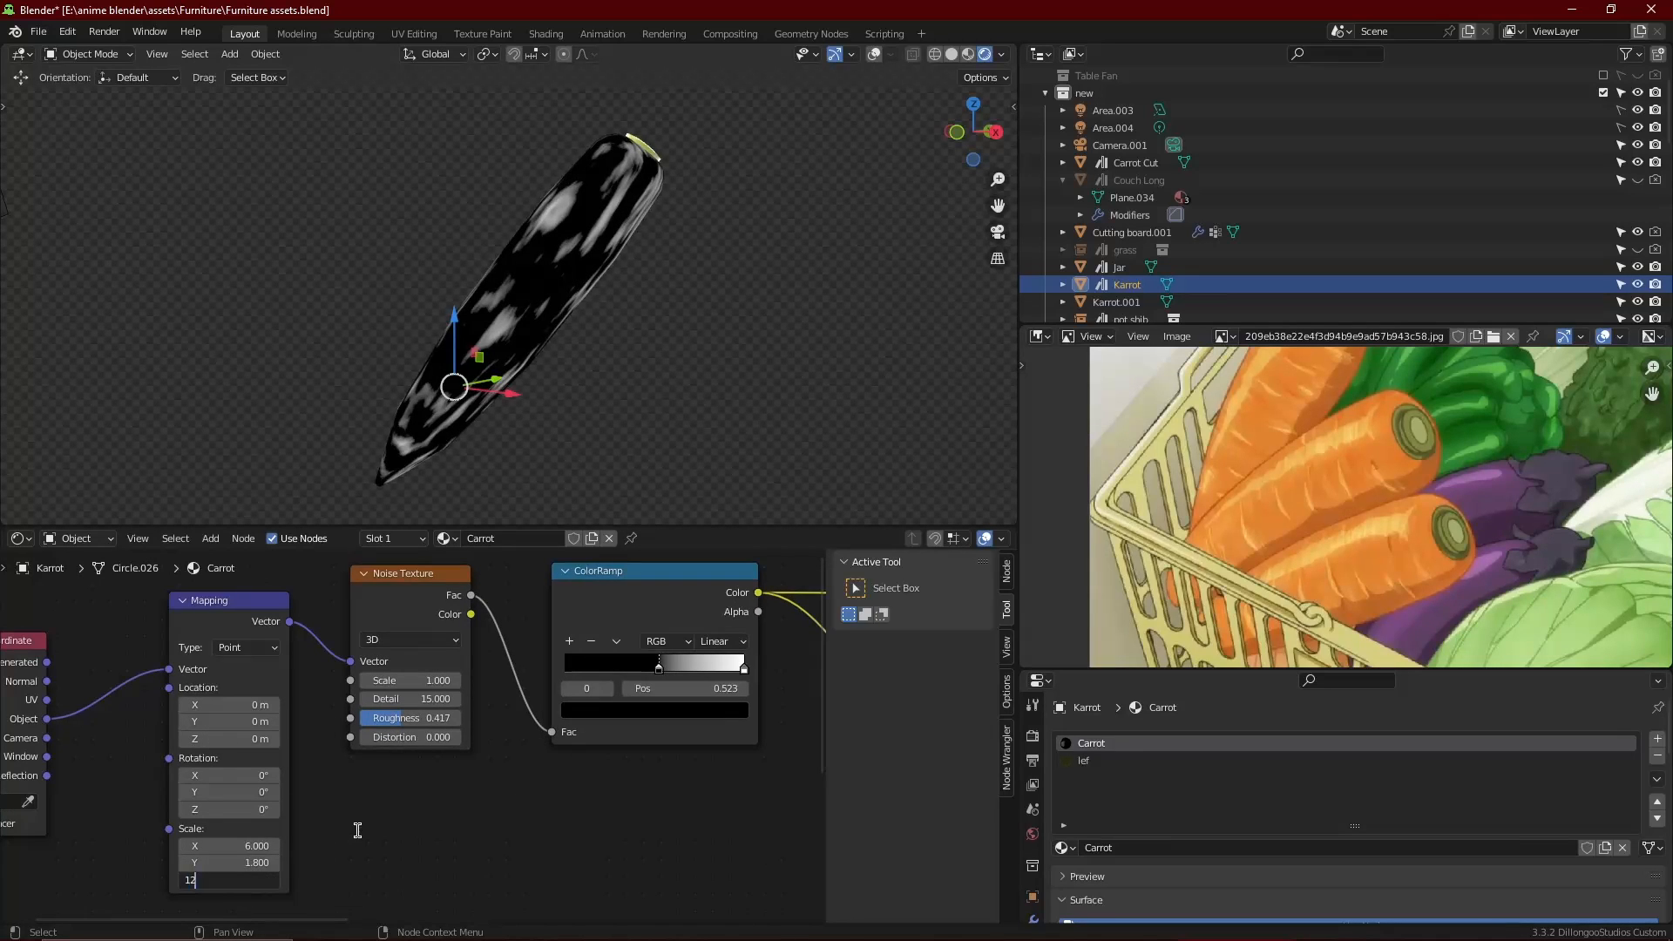
type("12")
key("Return")
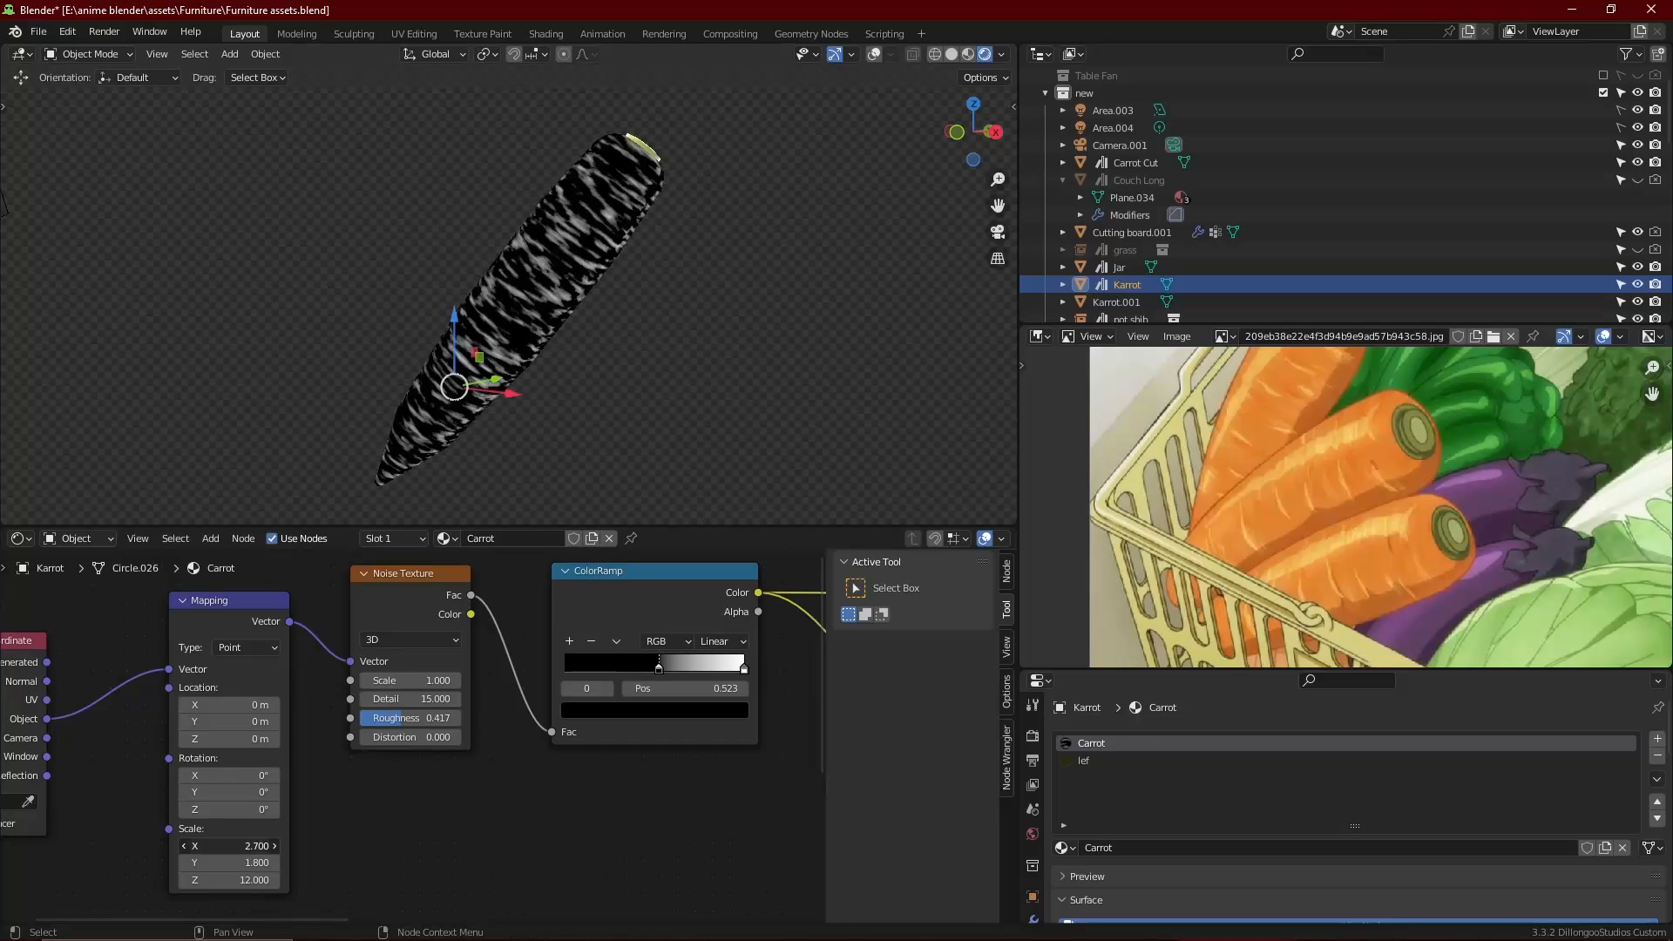
left_click_drag(663, 680, 683, 674)
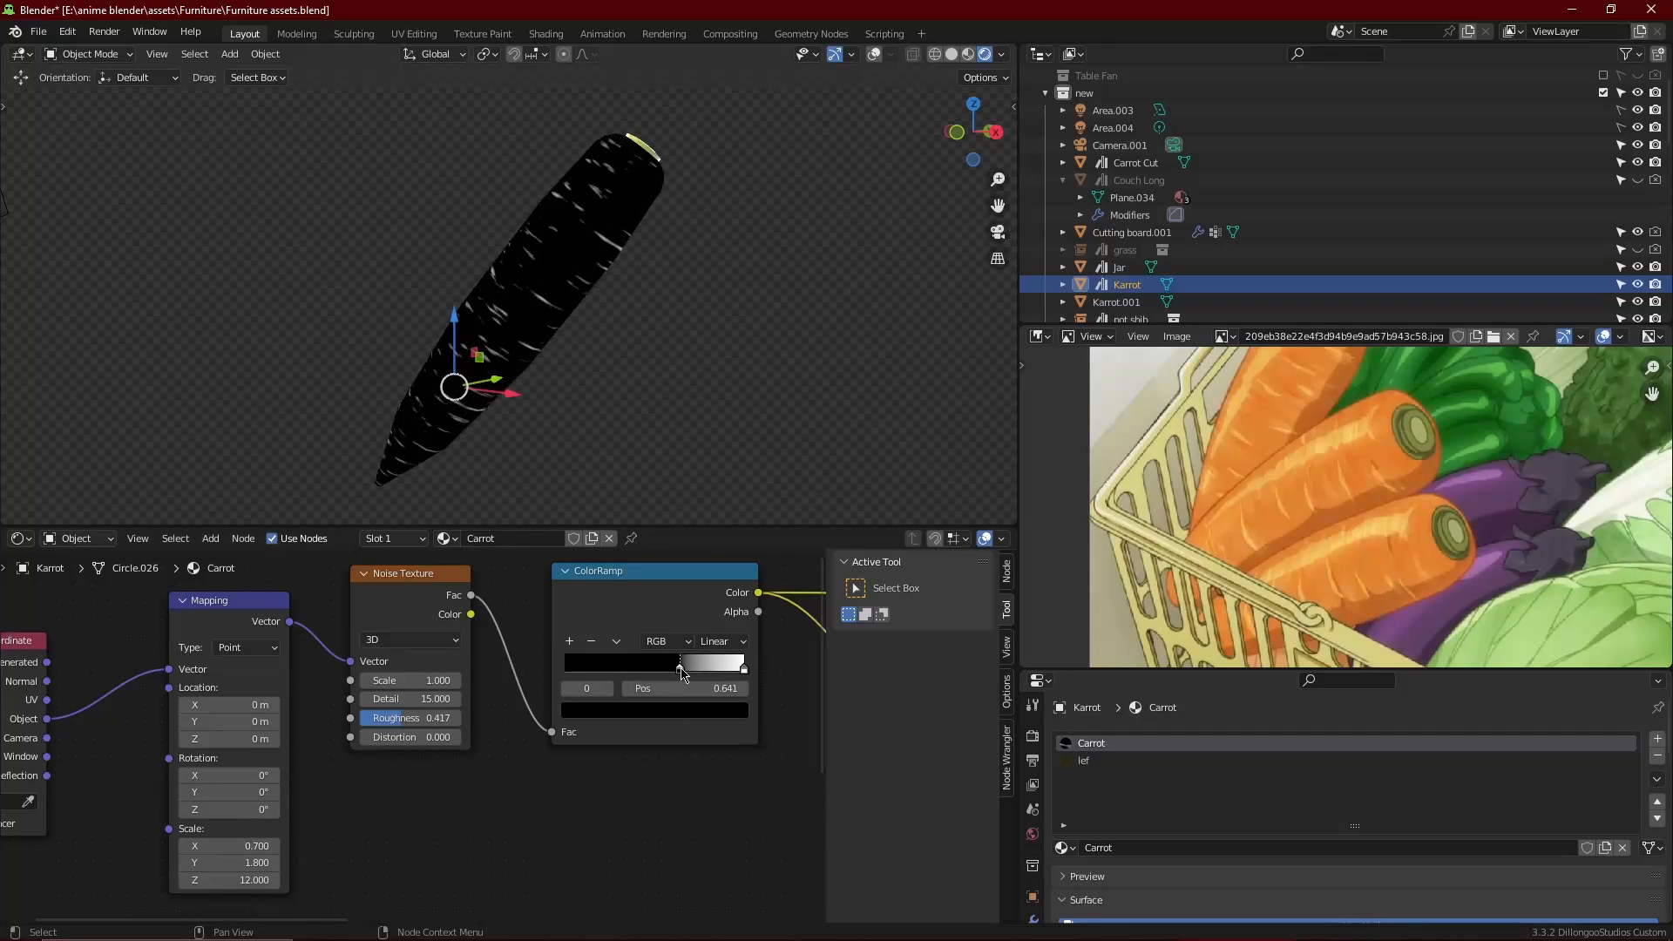
Check the Mapping scale values and preview the Add node's output on the carrot
middle_click_drag(349, 777, 444, 745)
scroll(477, 736, "up", 1)
middle_click_drag(349, 814, 464, 737)
scroll(443, 736, "up", 2)
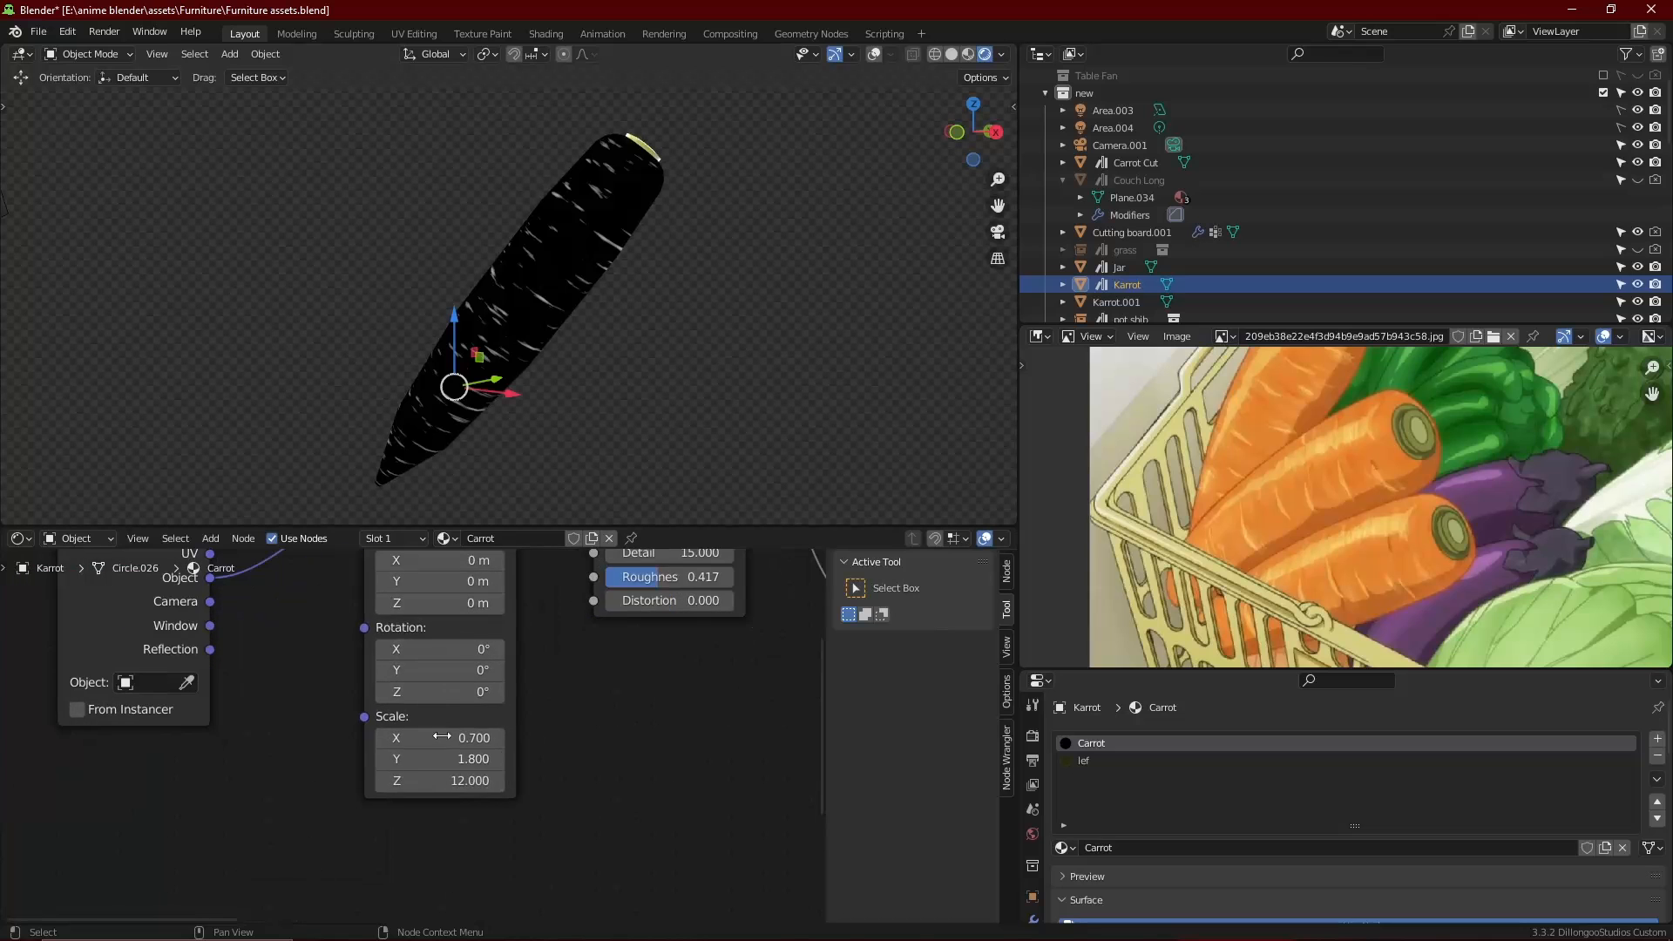
scroll(502, 706, "down", 3)
middle_click_drag(459, 655, 434, 728)
scroll(434, 729, "down", 3)
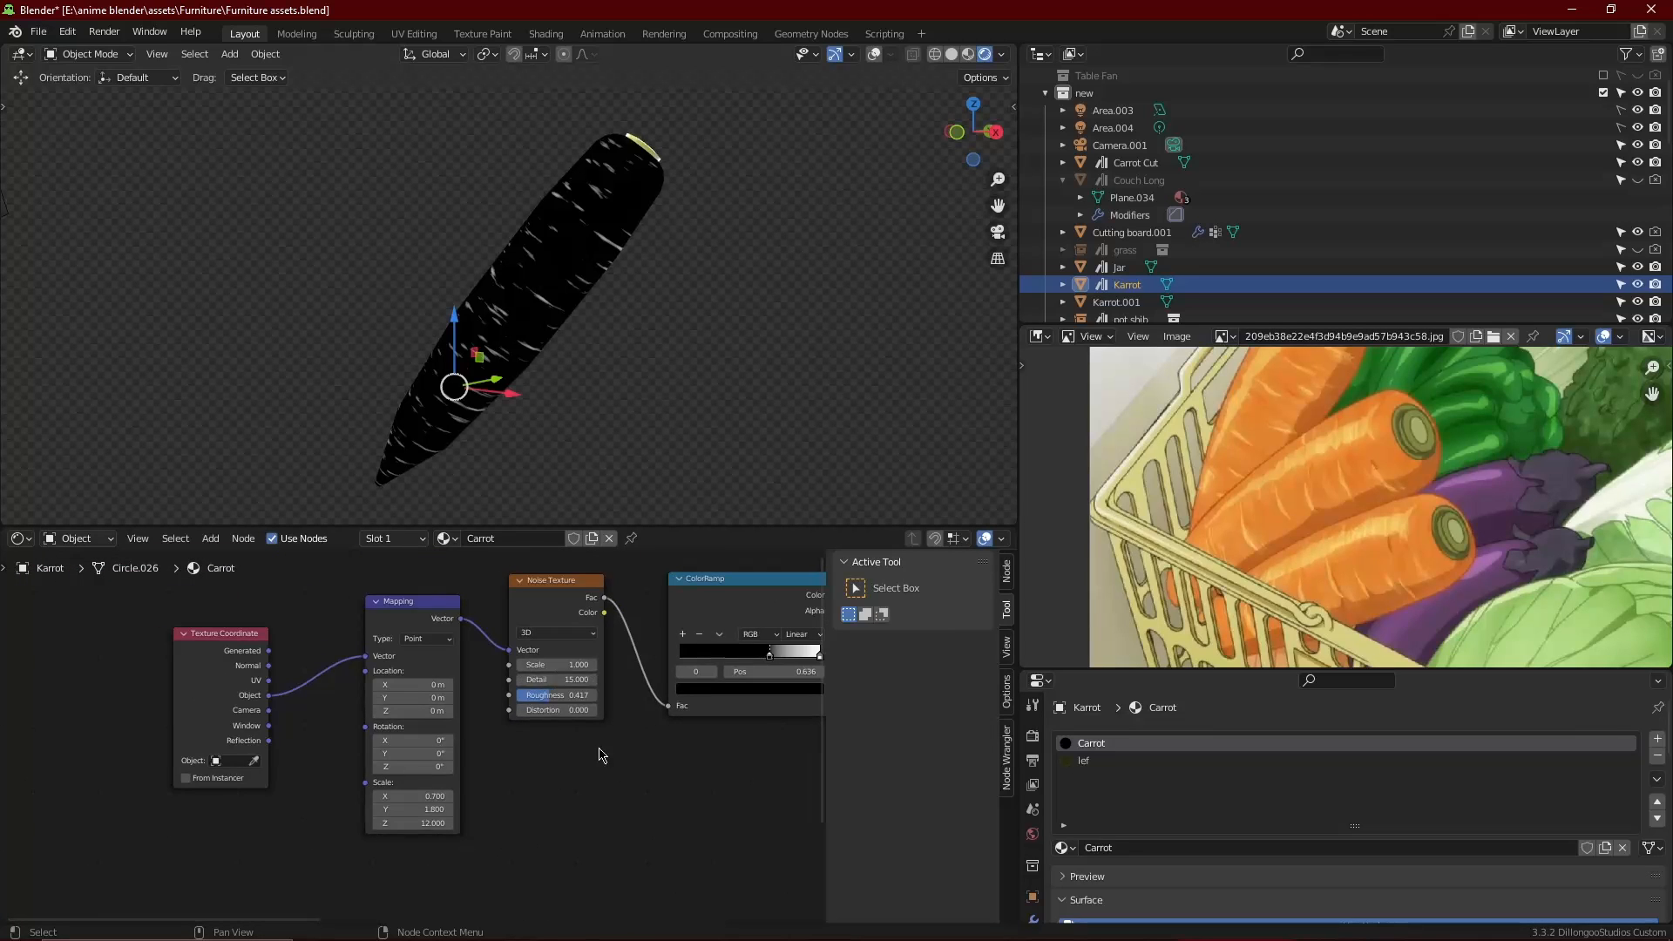
middle_click_drag(599, 750, 385, 734)
scroll(436, 724, "down", 6)
middle_click_drag(512, 703, 331, 700)
left_click(496, 675, "ctrl+shift")
scroll(547, 774, "up", 7)
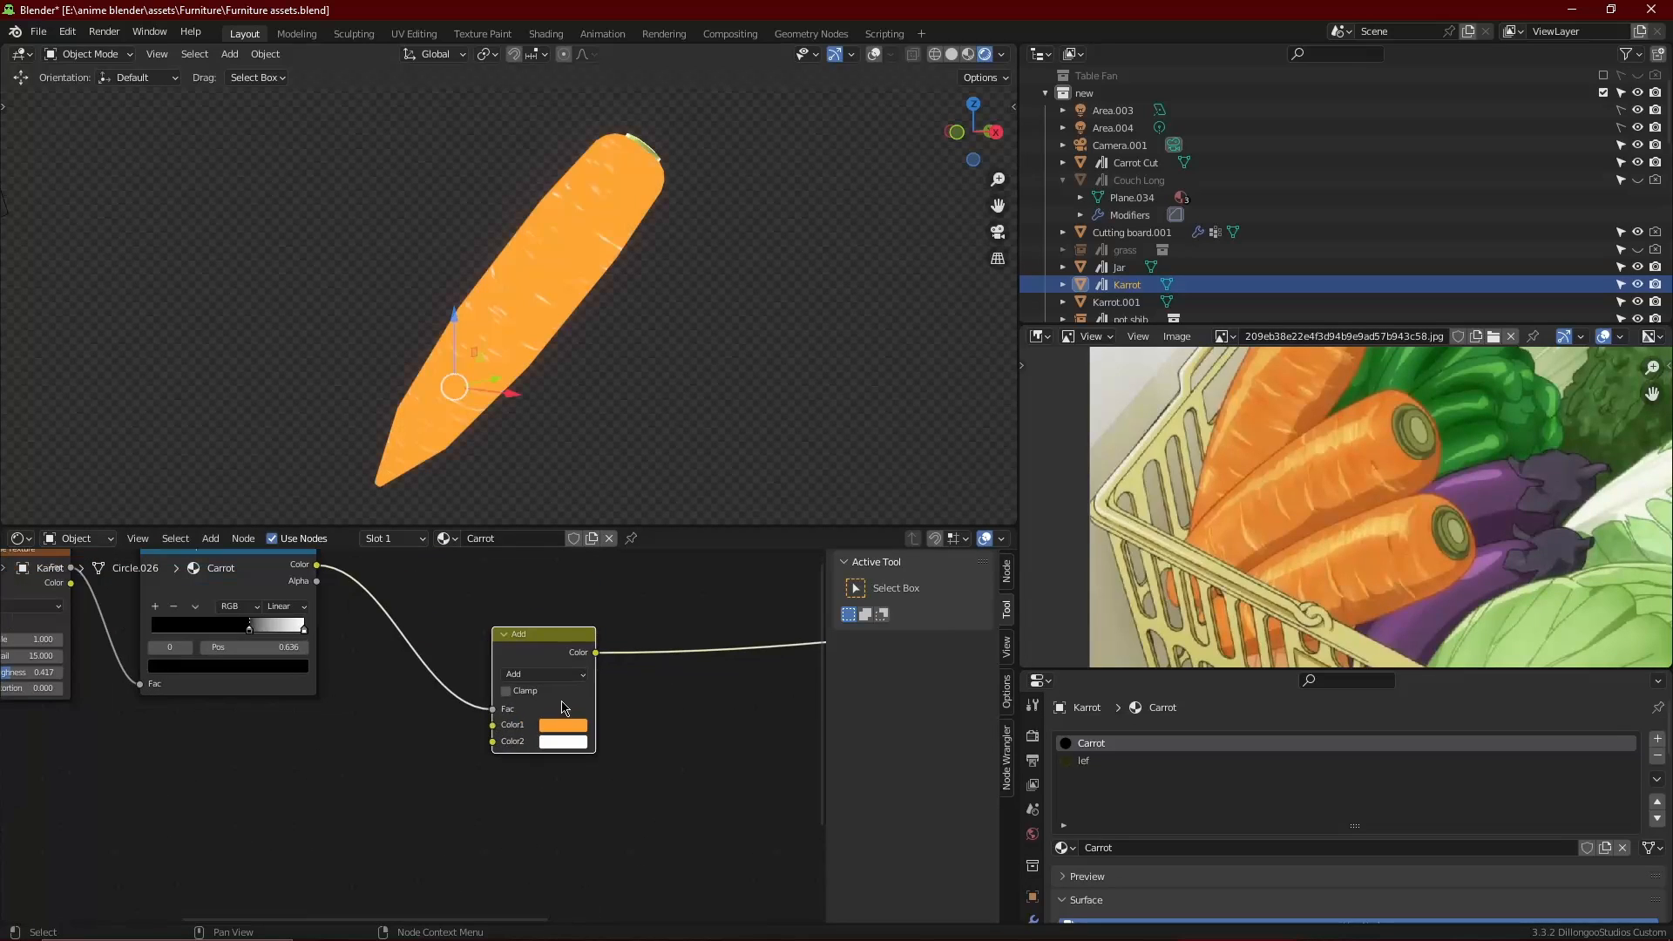
scroll(397, 688, "up", 1)
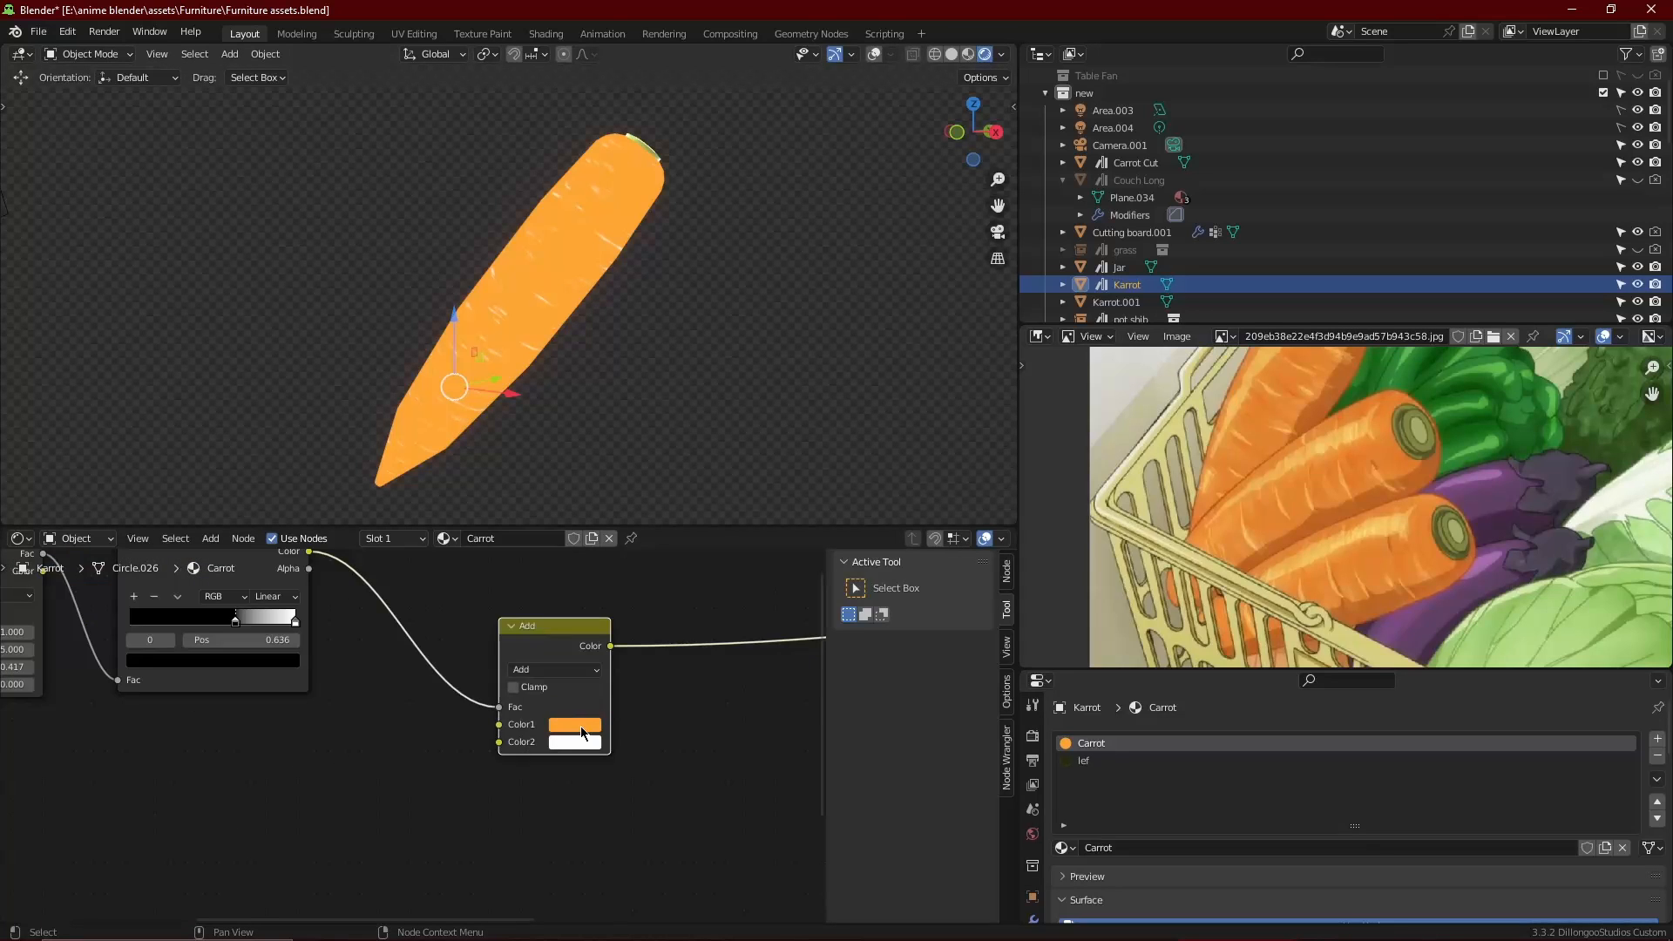
Sharpen the noise streaks by moving the ColorRamp's black stop to 0.623 and its white stop to 0.818
scroll(559, 715, "down", 3)
middle_click_drag(323, 707, 523, 729)
scroll(523, 729, "up", 4)
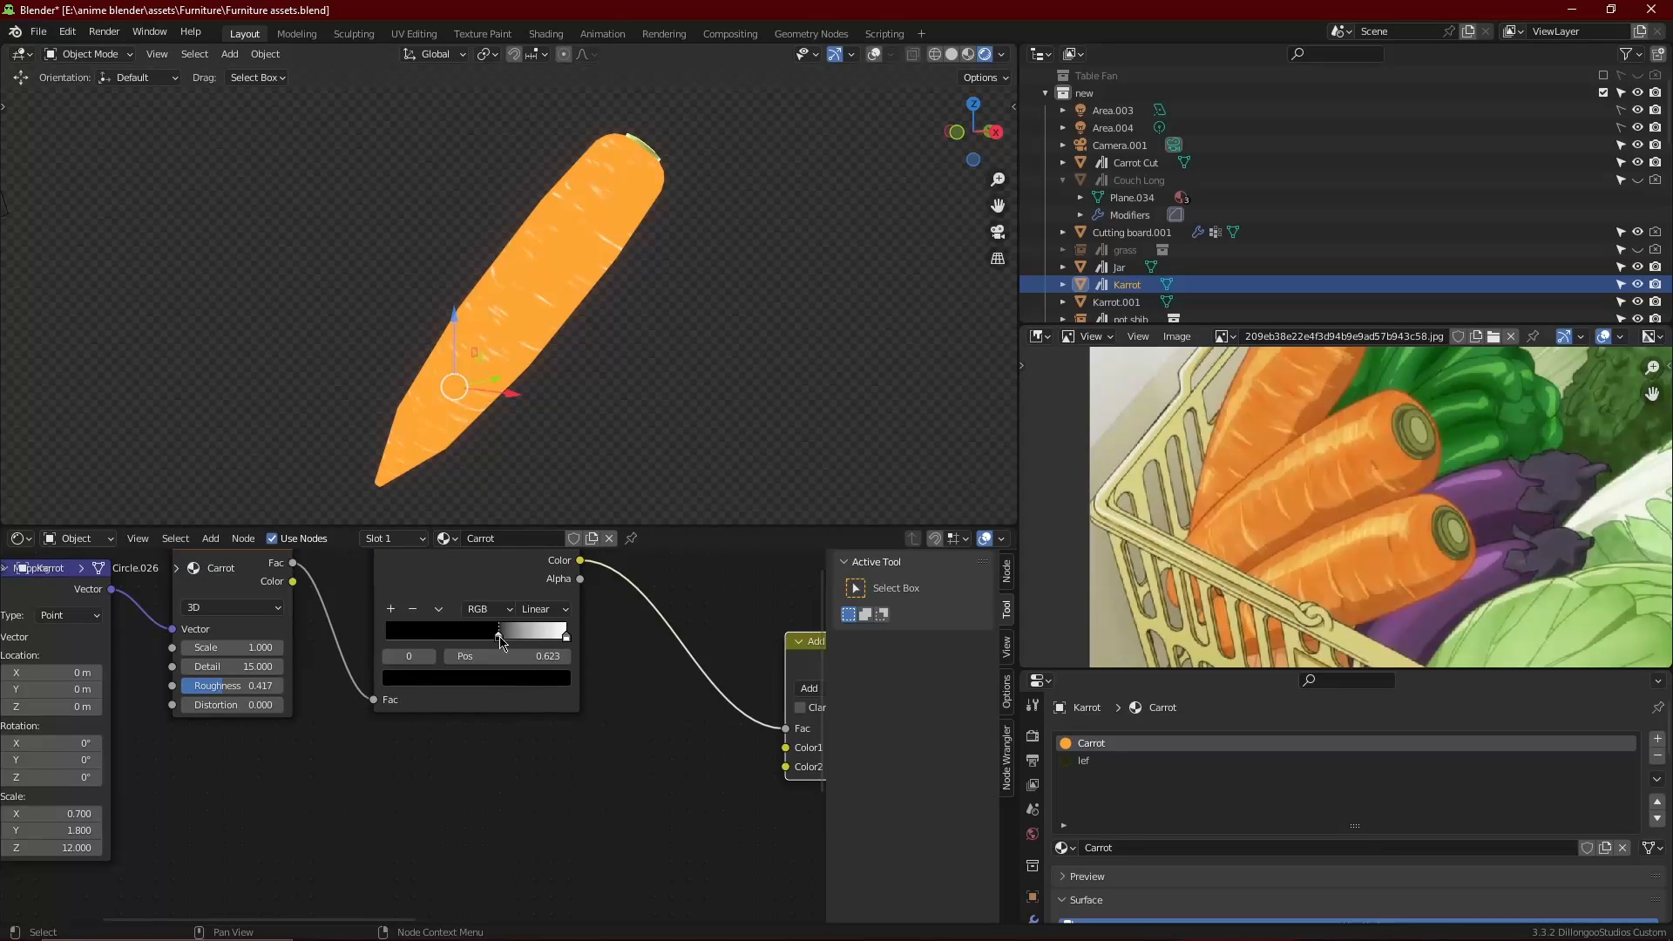
left_click_drag(566, 642, 534, 641)
Insert a copy of the Add node after the original, taking the original's output as its Color1
scroll(533, 642, "down", 2)
middle_click_drag(767, 667, 602, 675)
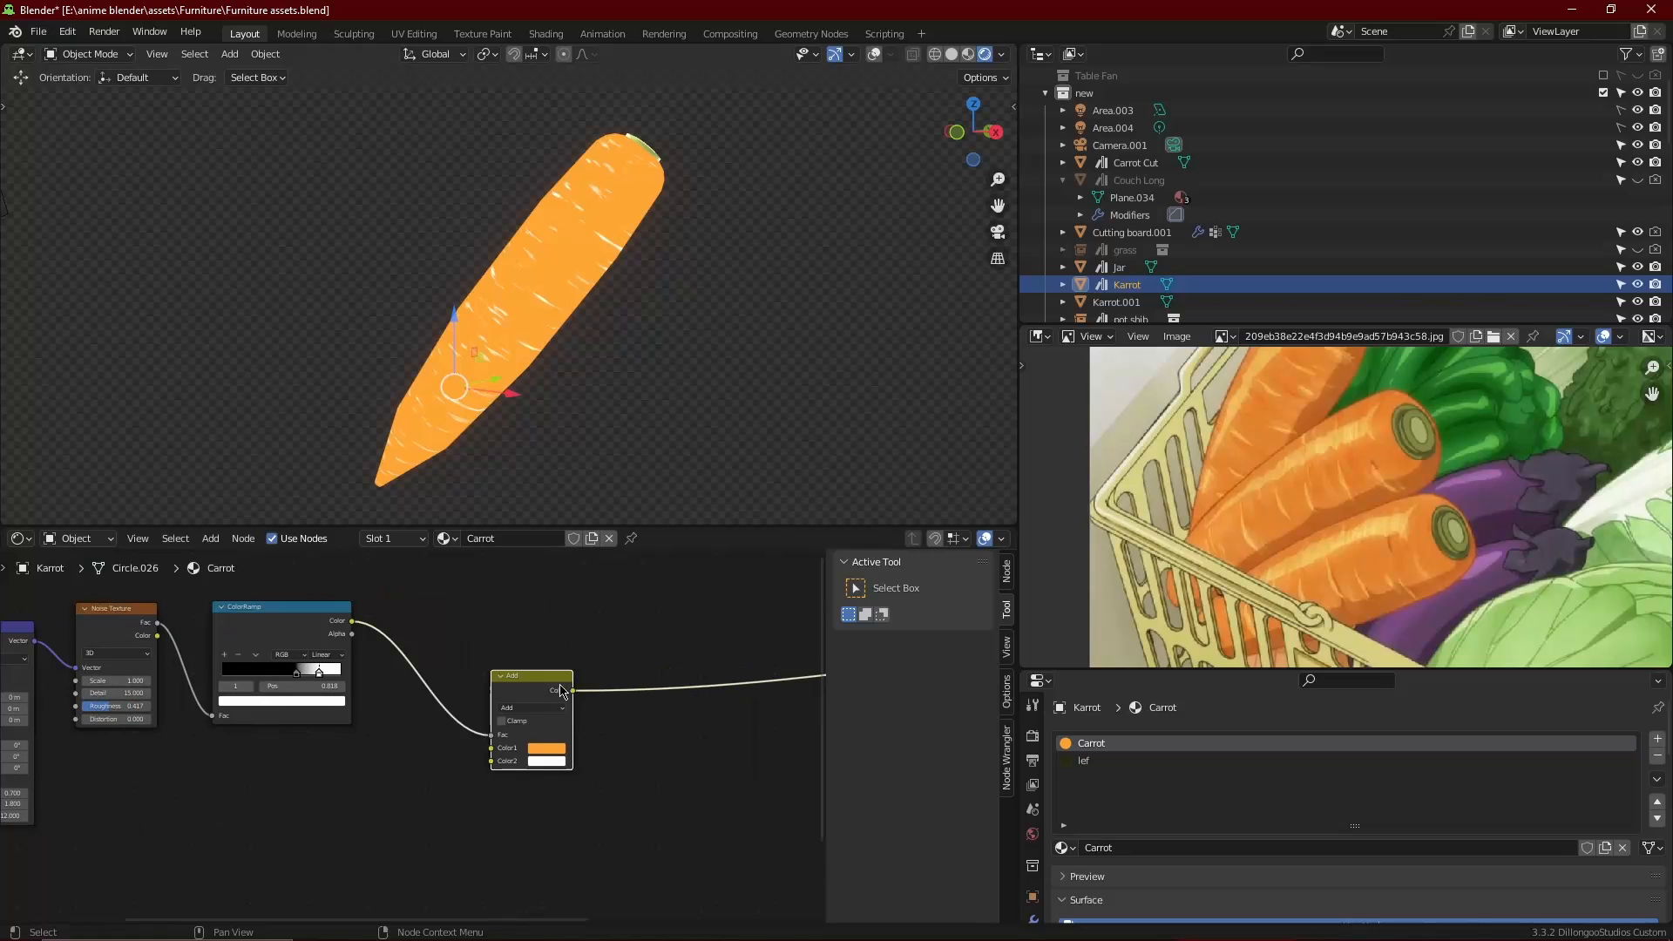
left_click(676, 660, "ctrl+shift")
Duplicate the ColorRamp, feed it from the Noise Texture's Fac and link its color to the second Add node's factor
scroll(307, 640, "down", 5)
left_click(332, 659)
key("shift+d")
left_click(339, 761)
left_click_drag(240, 660, 241, 661)
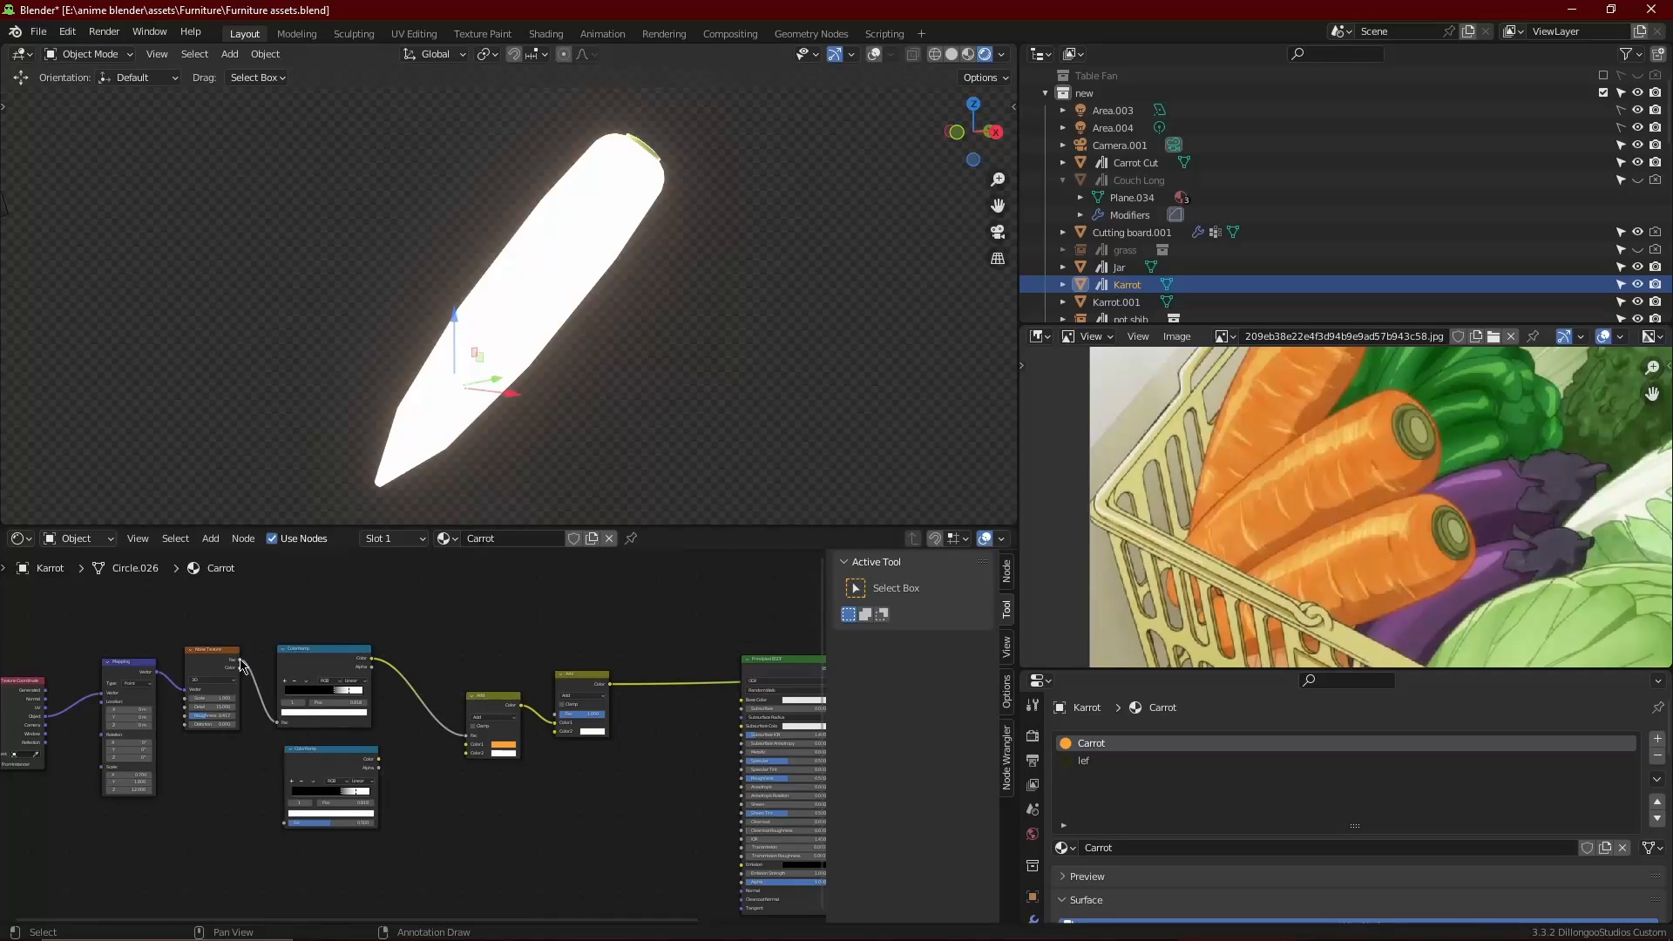
left_click_drag(286, 825, 285, 824)
left_click_drag(384, 759, 554, 714)
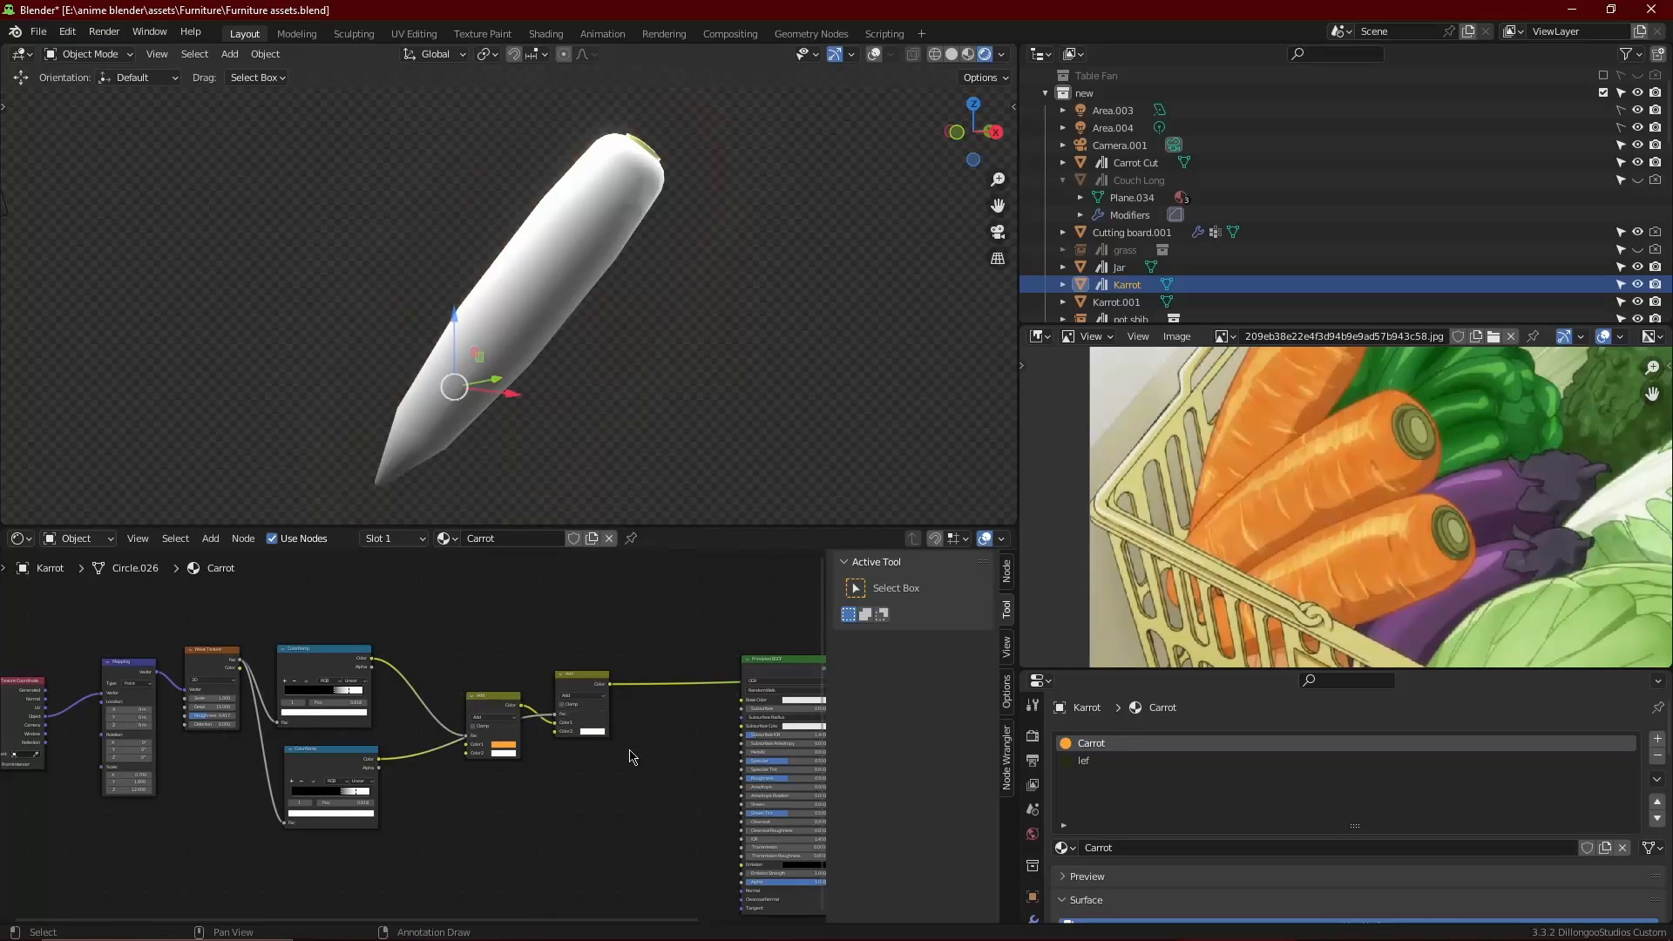
Preview the second Add node on the carrot and set its Color2 to a reddish brown
scroll(662, 746, "up", 7)
left_click(726, 729)
scroll(1330, 485, "up", 2)
scroll(1330, 629, "down", 2)
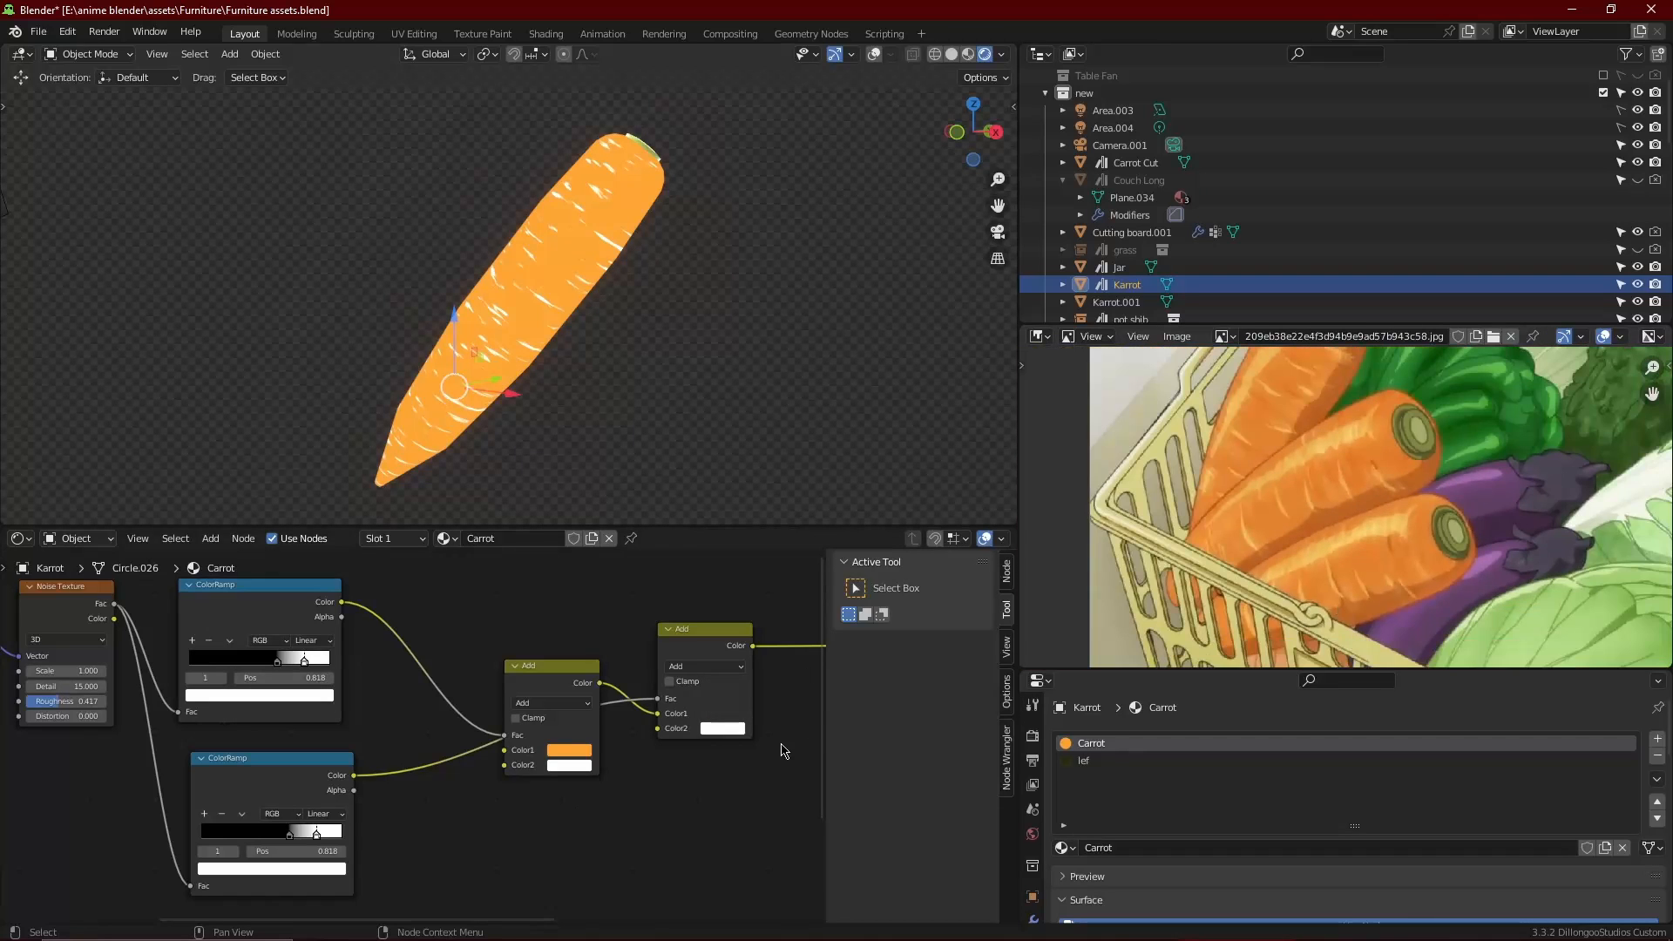
left_click(734, 729)
left_click(819, 584)
left_click(755, 609)
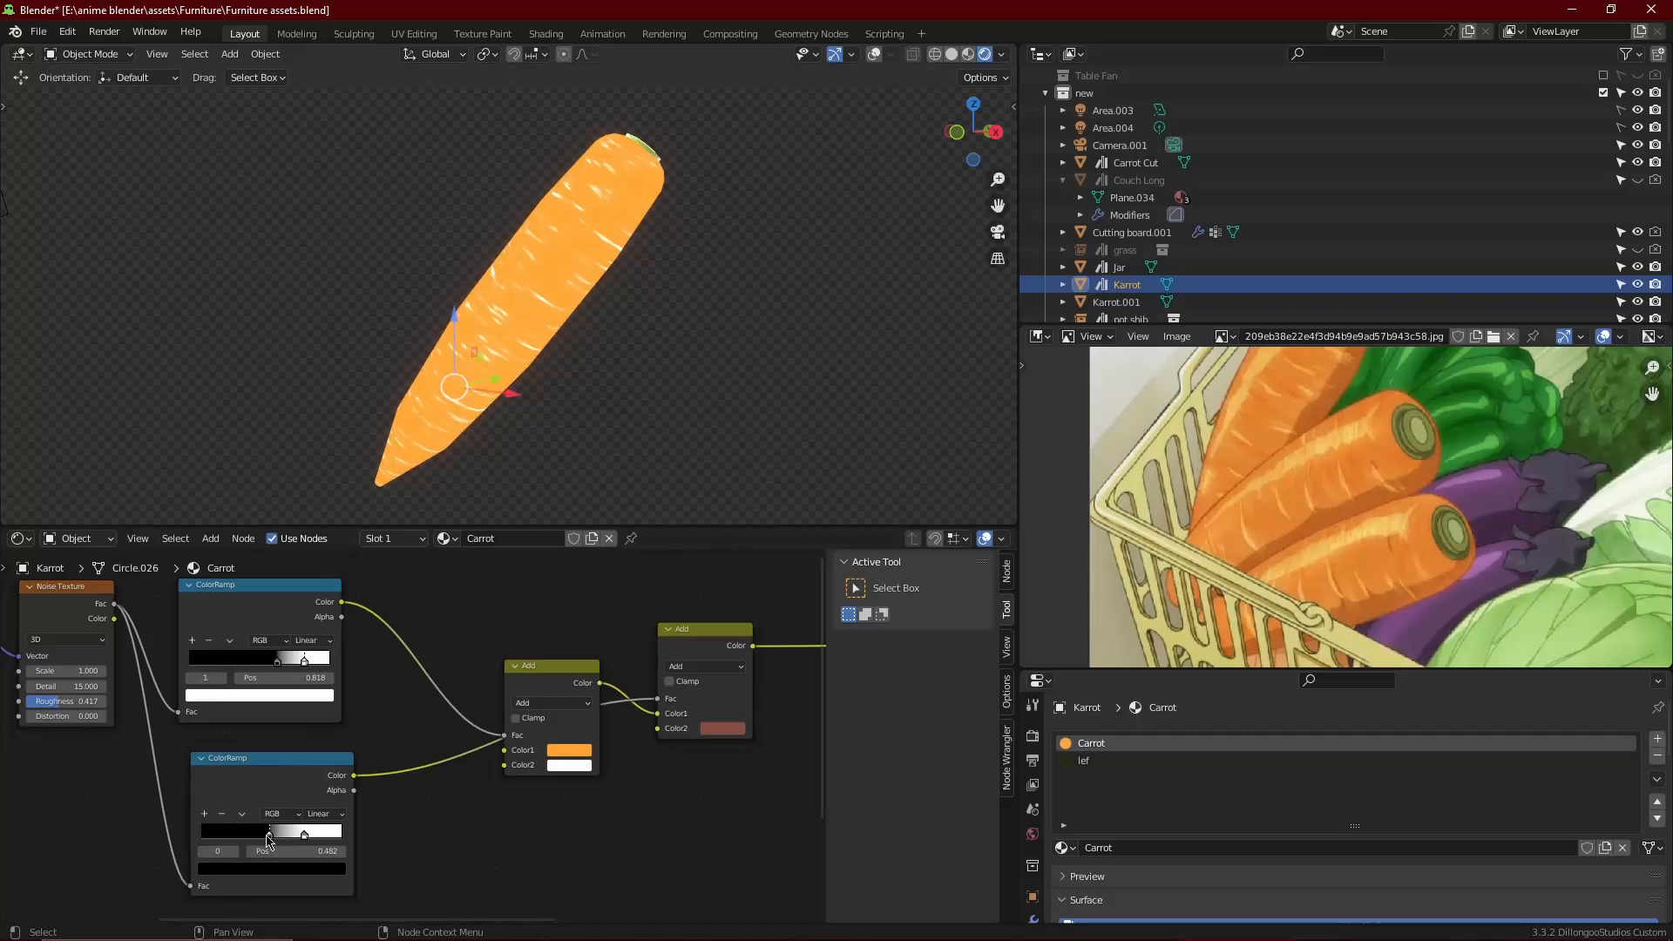
Set the second mix node's blend mode to Color and adjust the lower ColorRamp's stops, with white at 0.768
left_click(706, 667)
left_click(717, 390)
scroll(366, 839, "up", 2)
left_click_drag(212, 834, 278, 839)
Duplicate the Texture Coordinate, Mapping and Noise Texture nodes and link the copied noise's Fac to the lower ColorRamp
scroll(309, 610, "down", 4)
left_click_drag(347, 570, 59, 705)
key("shift+d")
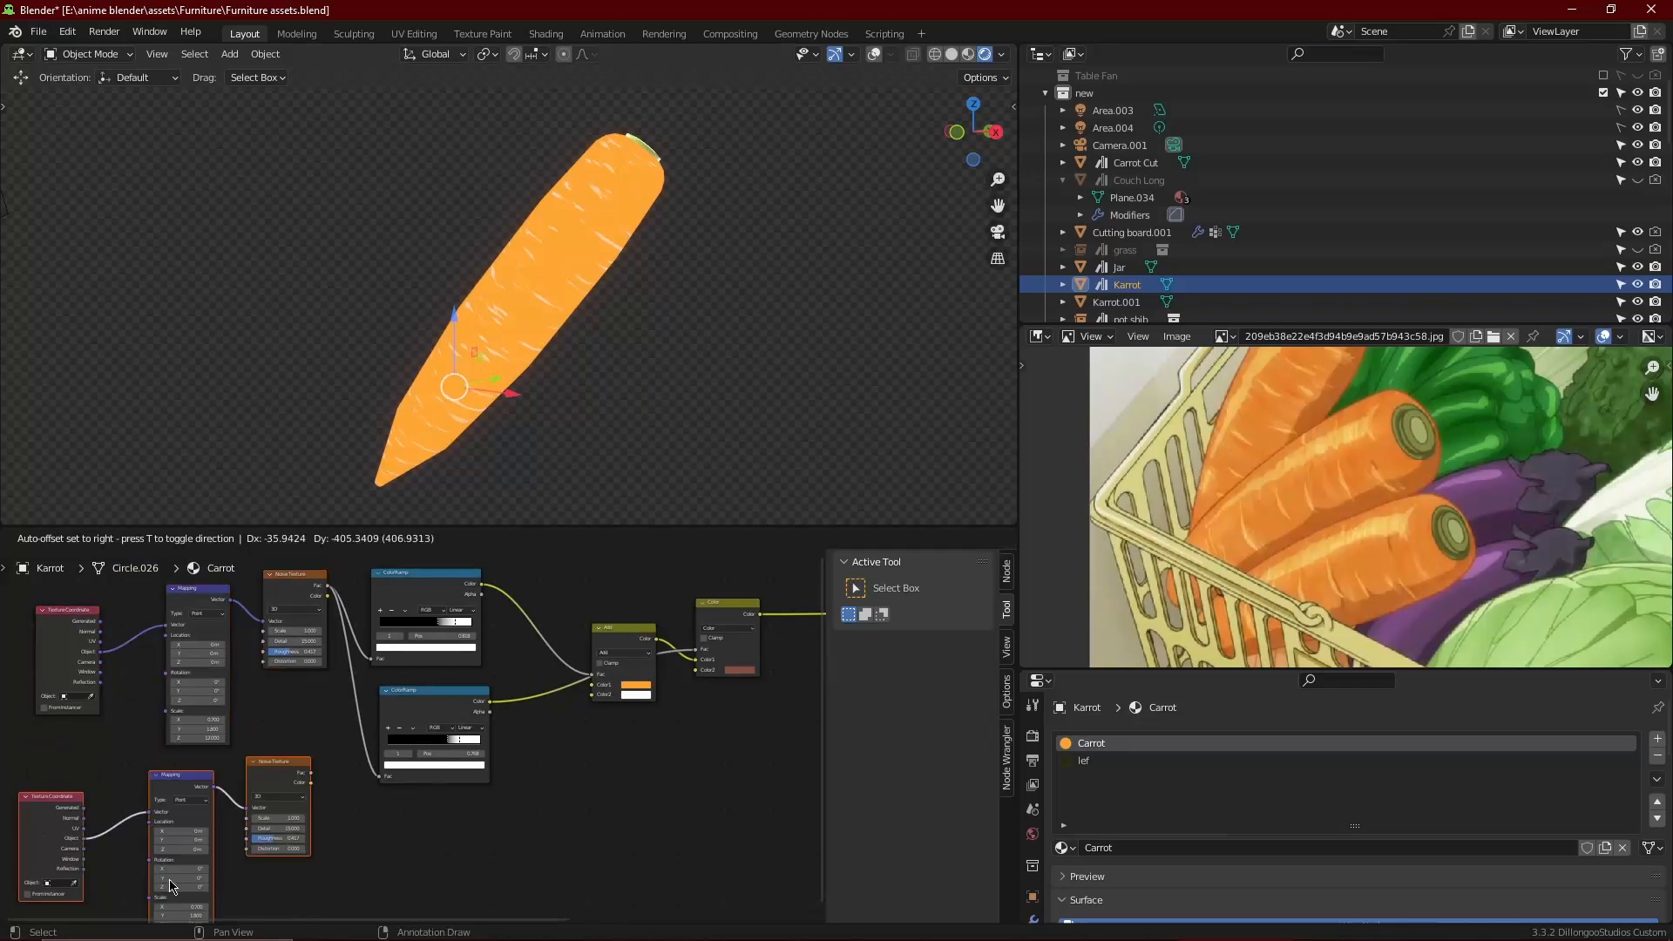
left_click(179, 884)
left_click_drag(397, 800, 397, 800)
Move the lower ColorRamp's white stop to 0.7 and set the copied Noise Texture's Scale to 1.3
scroll(396, 800, "up", 4)
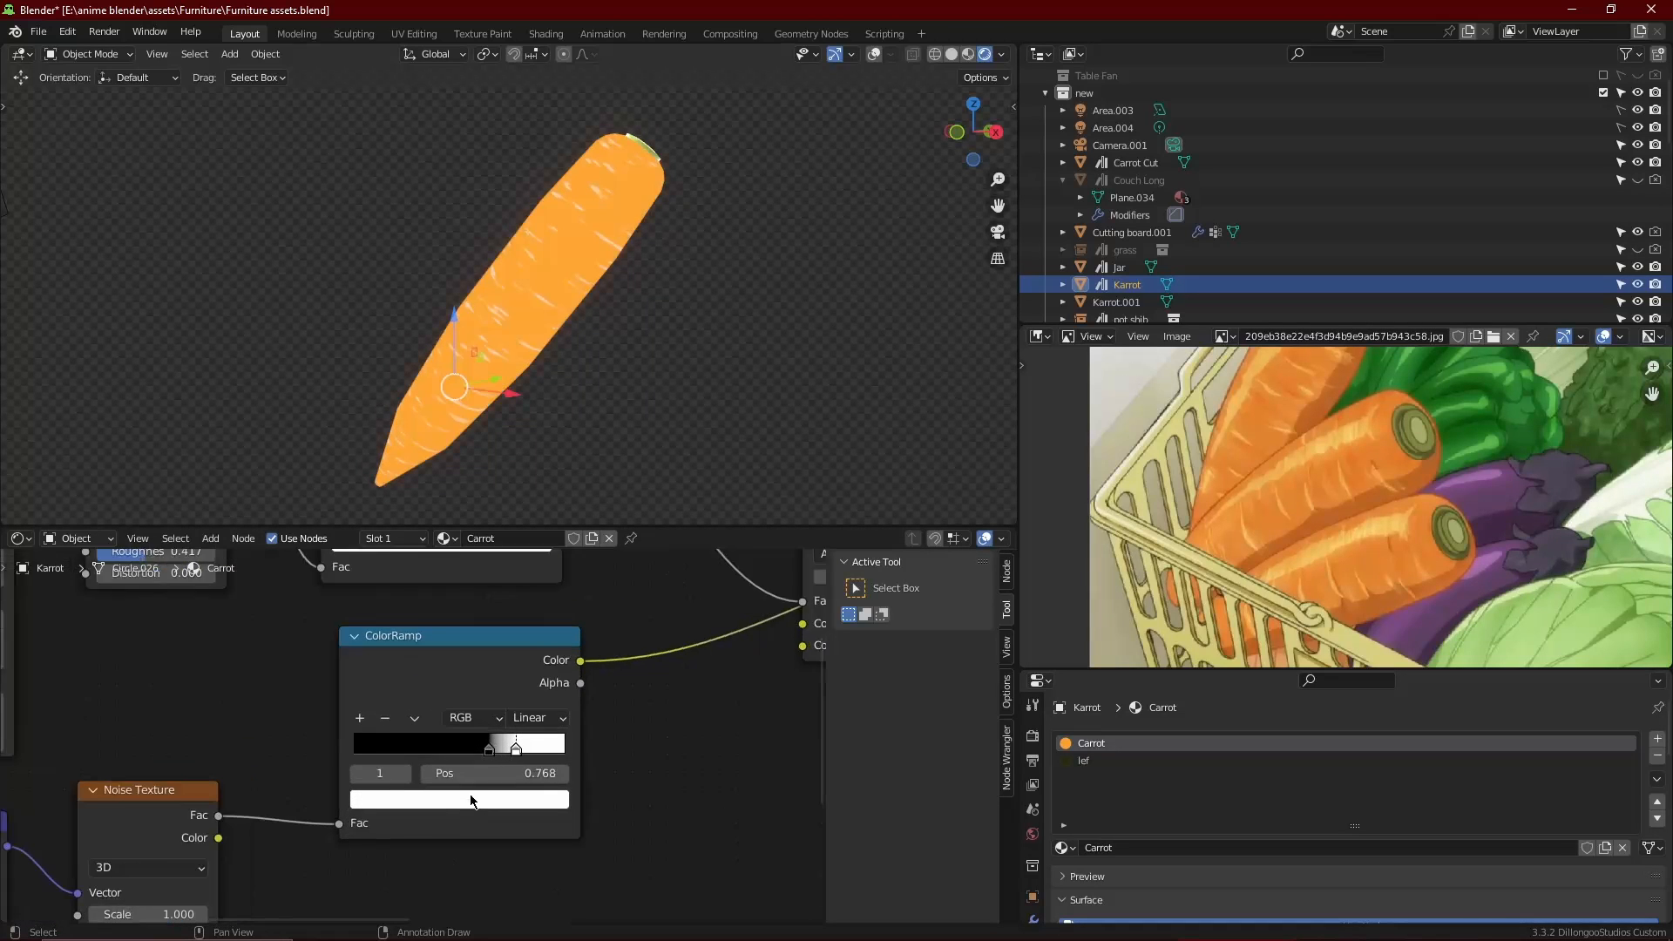
middle_click_drag(305, 867, 464, 651)
left_click_drag(301, 748, 315, 747)
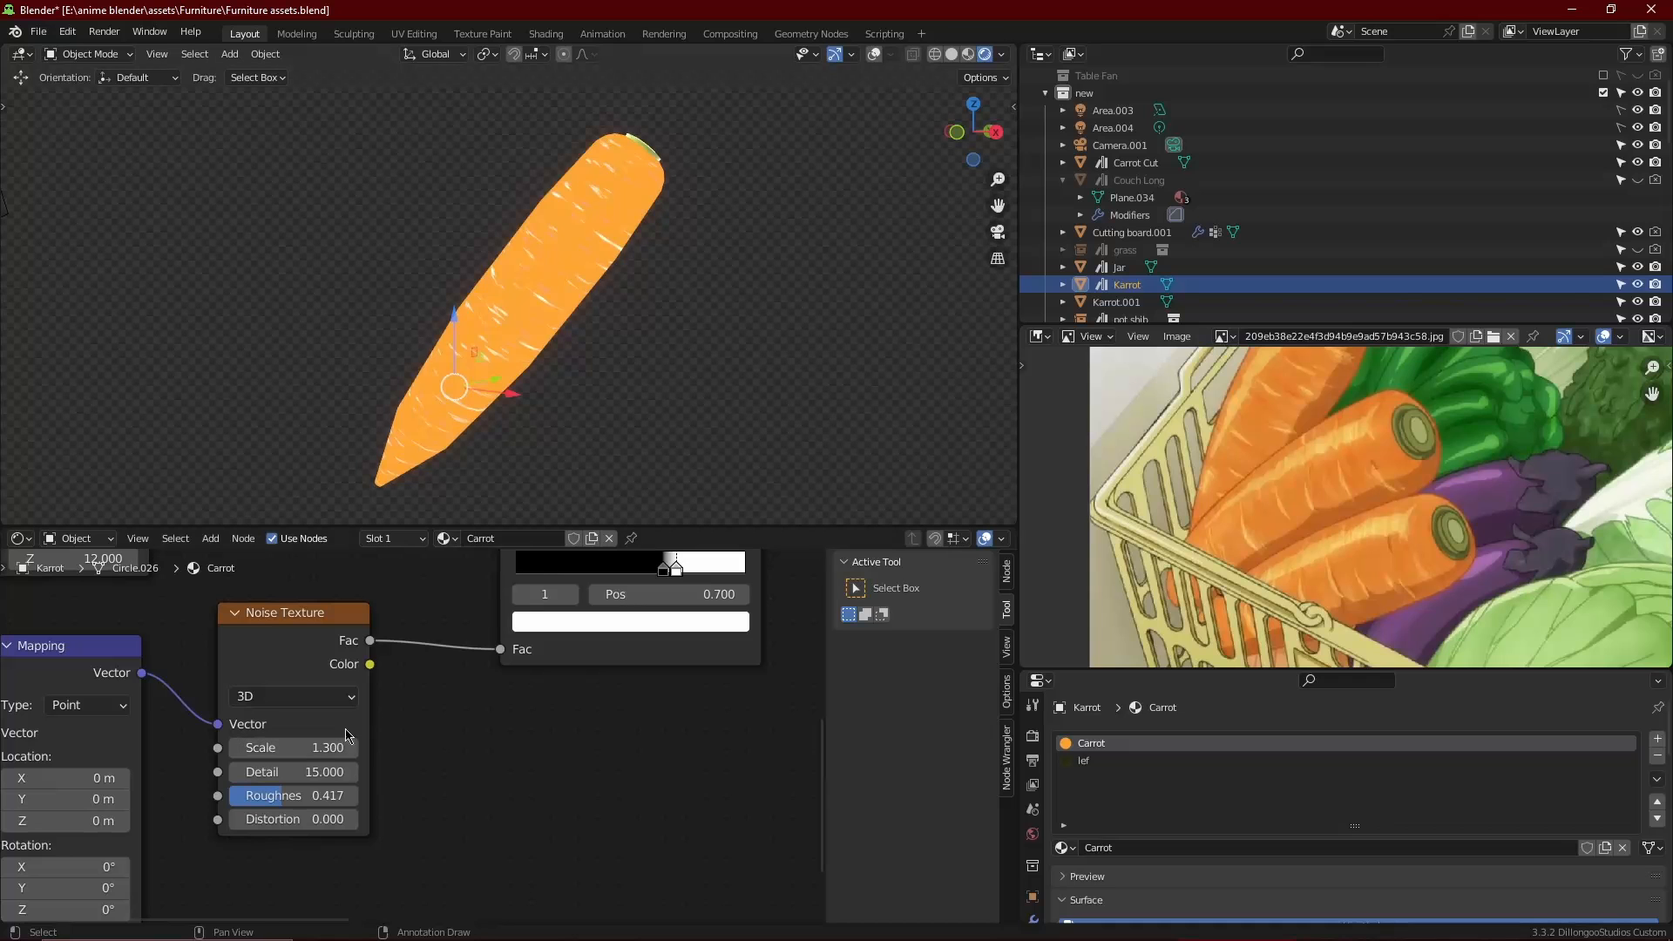
Darken the second mix node's Color2 to a deep brown with value 0.043 and set its blend mode to Mix
left_click_drag(998, 179, 997, 155)
middle_click_drag(523, 594, 177, 792)
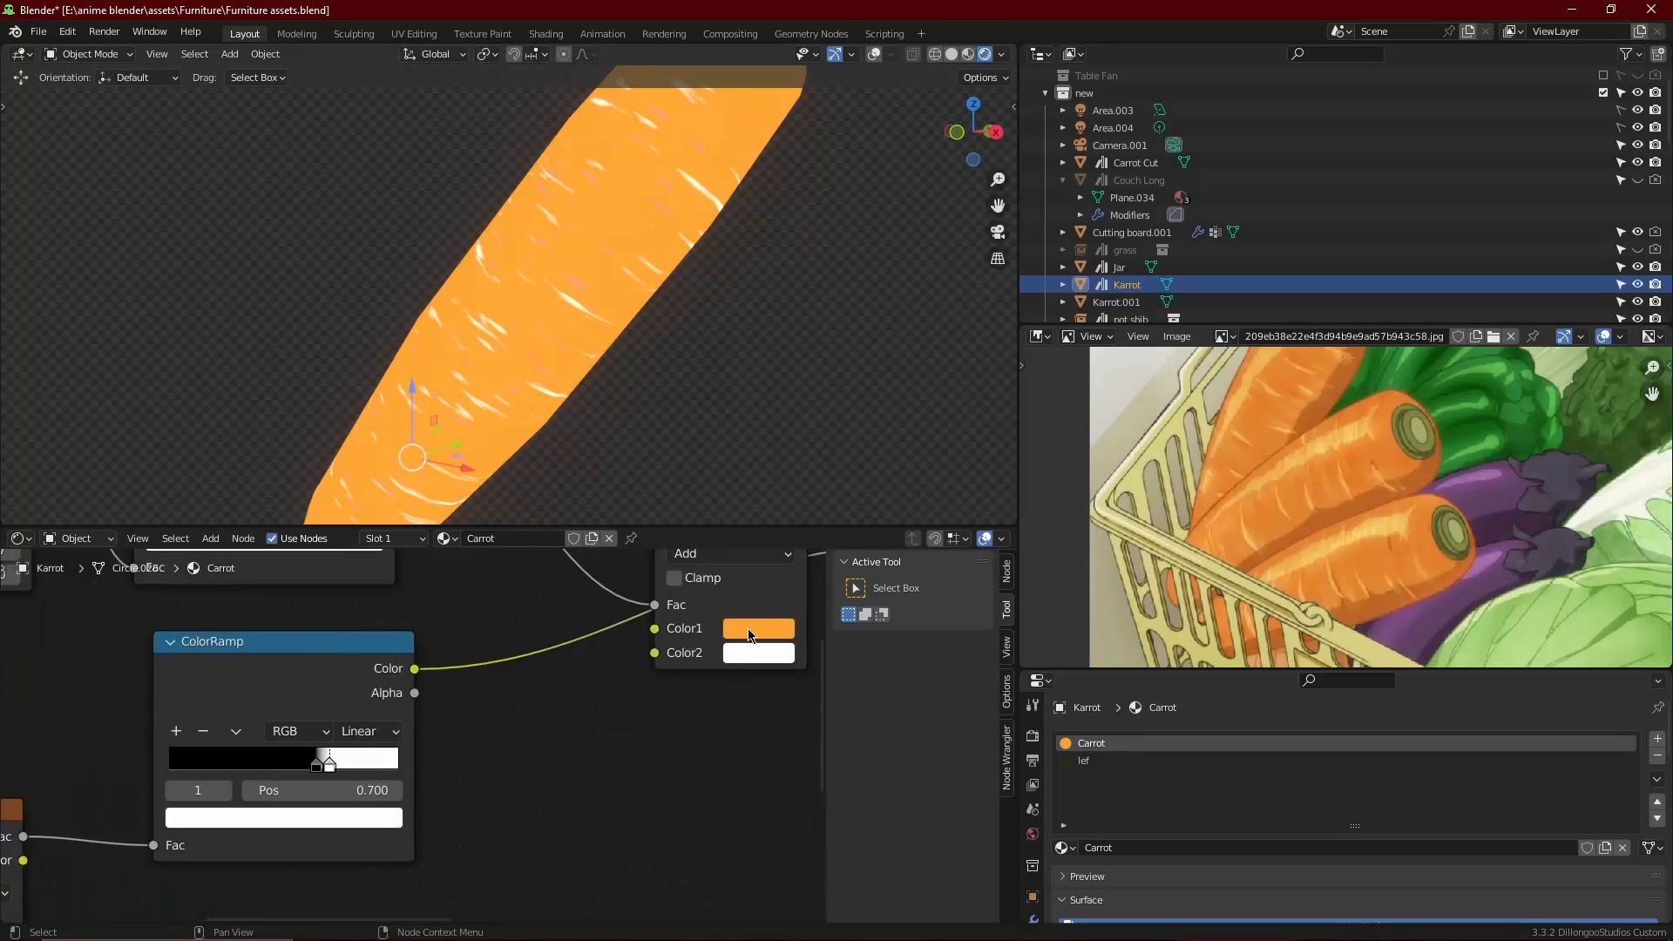
scroll(176, 792, "down", 2)
left_click(689, 675)
left_click_drag(800, 531, 800, 537)
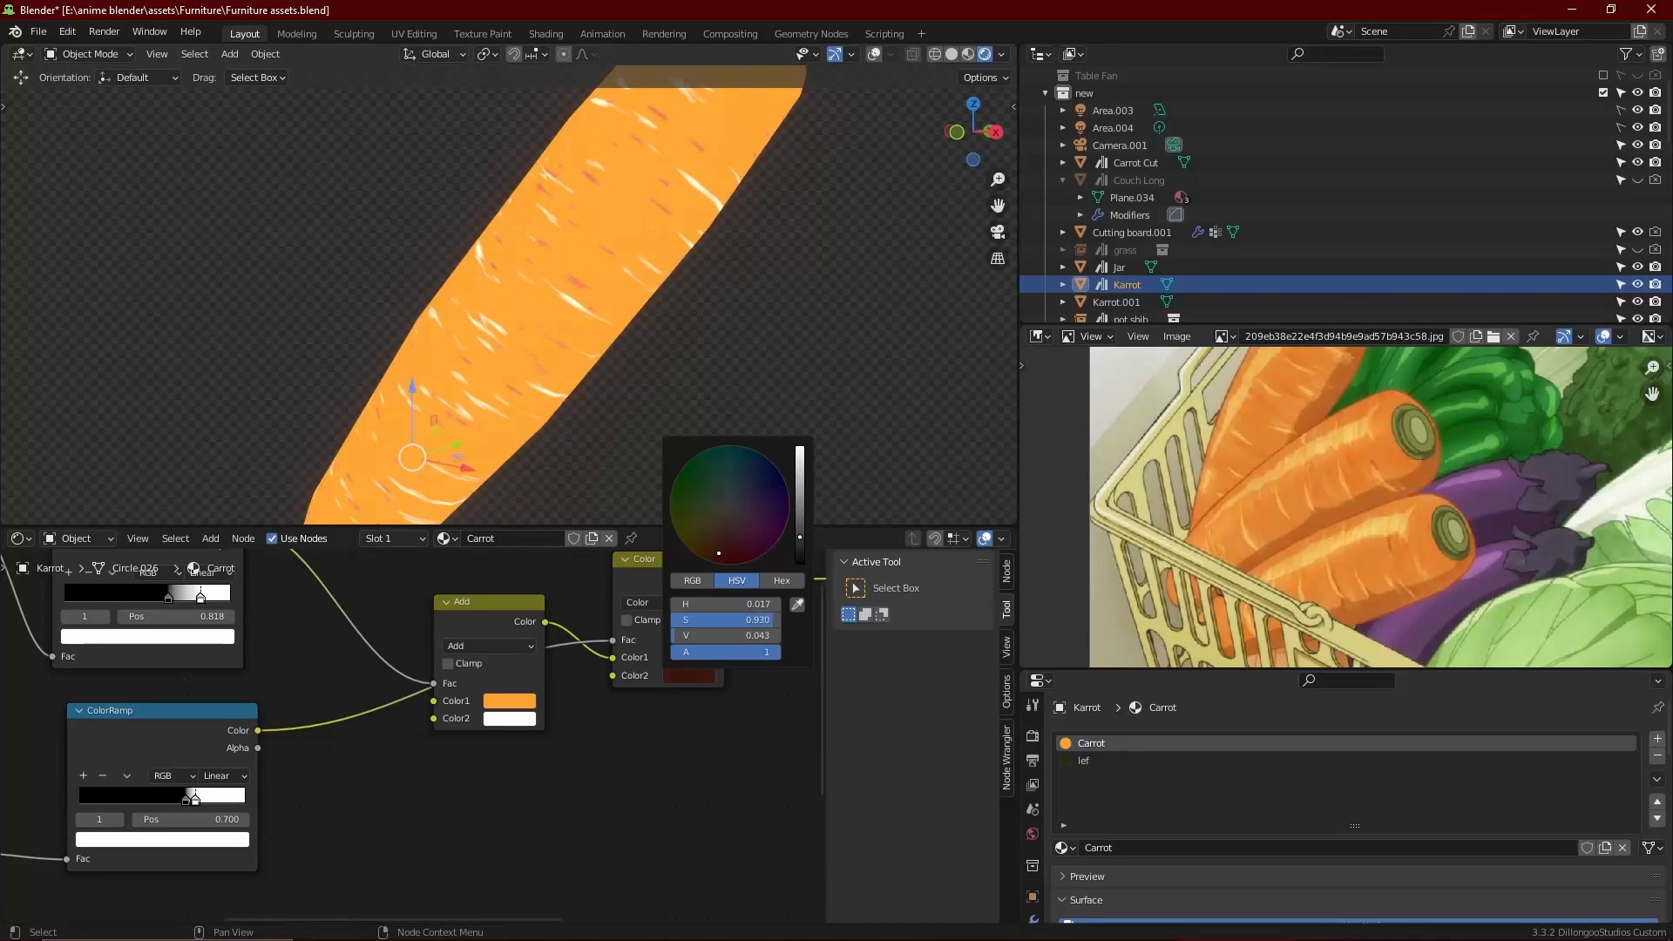
left_click(636, 602)
left_click(634, 592)
Lighten the Mix node's Color2 to an orange-brown and connect its output to the Principled BSDF's Base Color
scroll(501, 718, "down", 3)
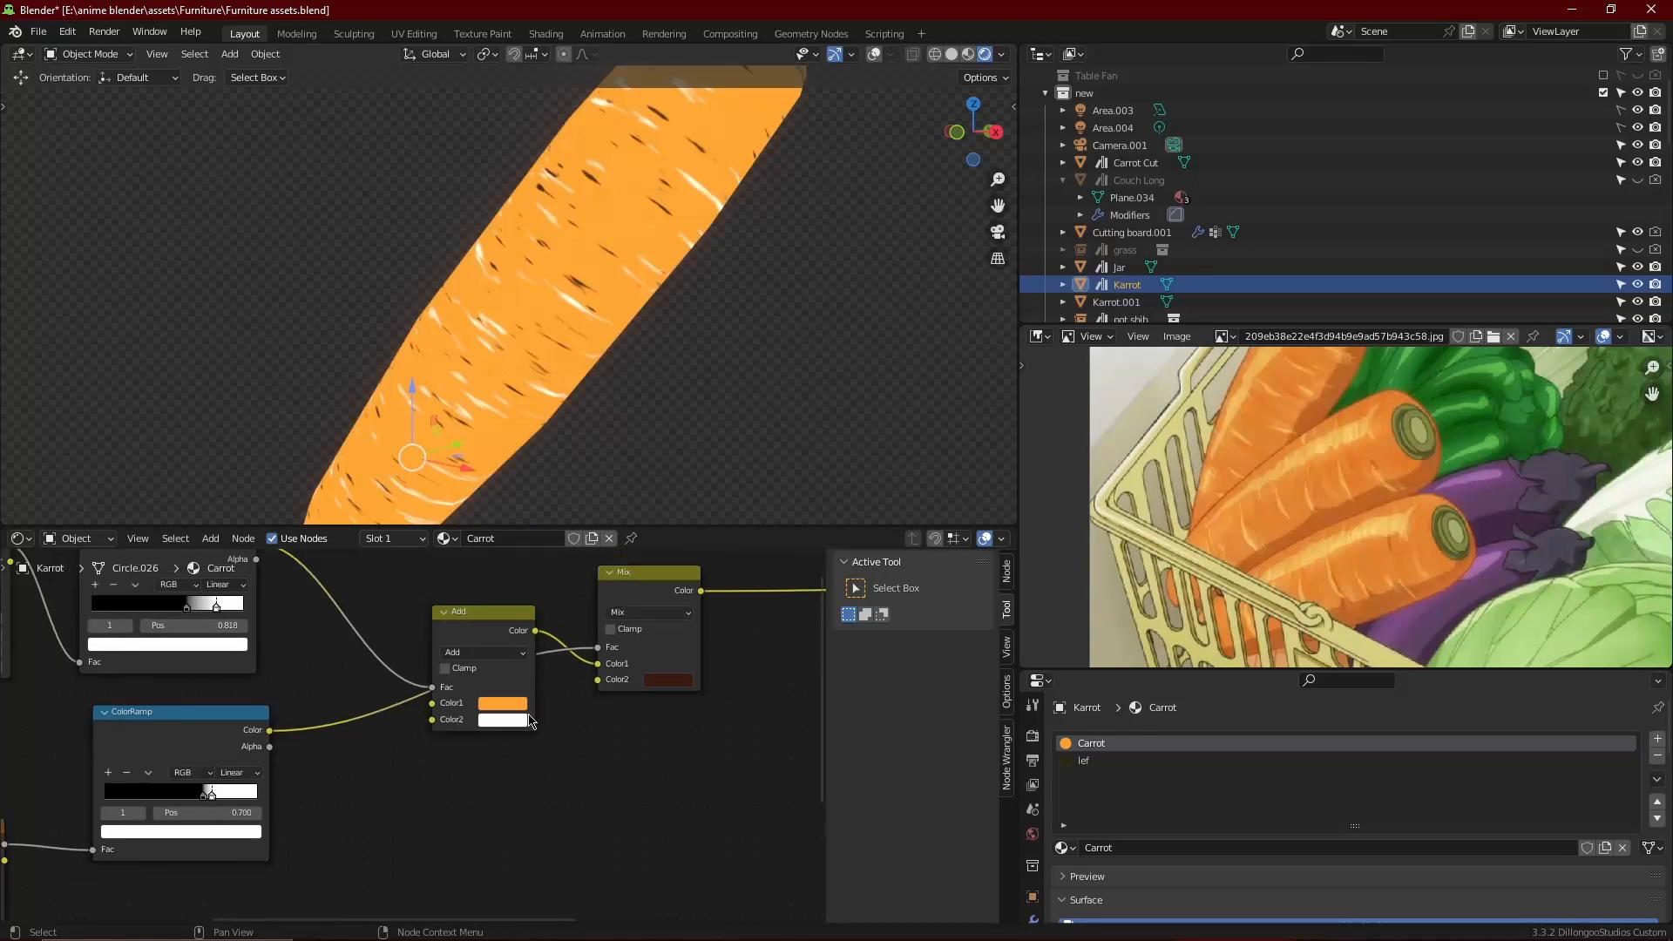
middle_click_drag(497, 718, 642, 649)
middle_click_drag(373, 767, 499, 676)
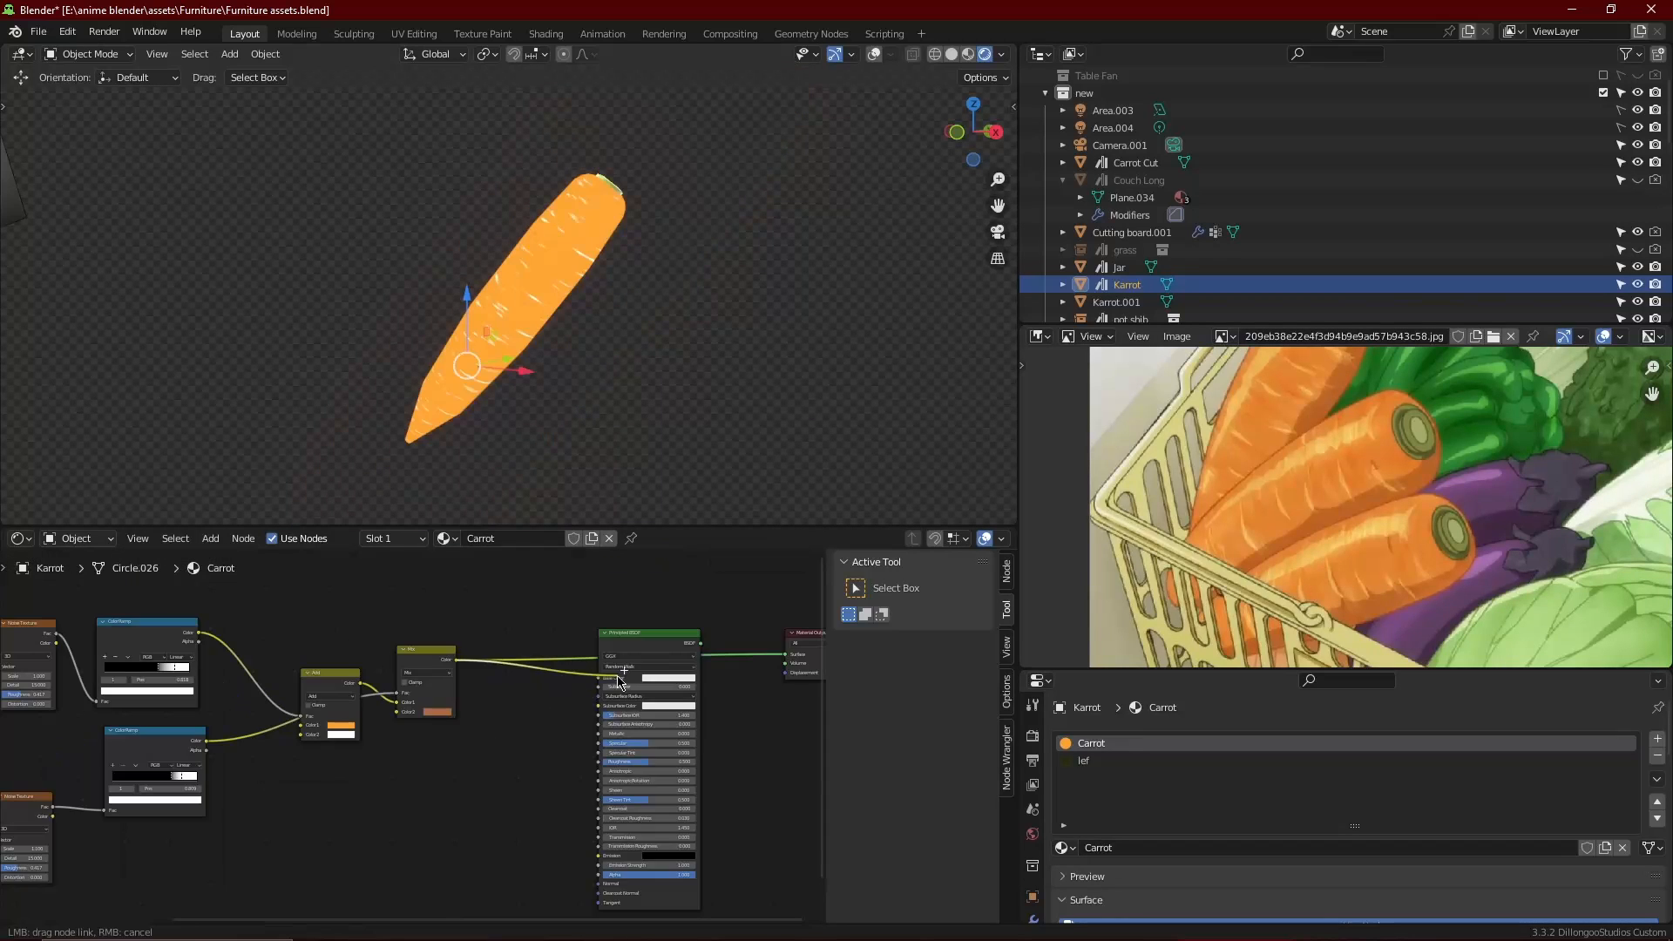
left_click_drag(456, 682, 600, 699)
Lower the Principled BSDF's Roughness to 0
middle_click_drag(574, 699, 499, 699)
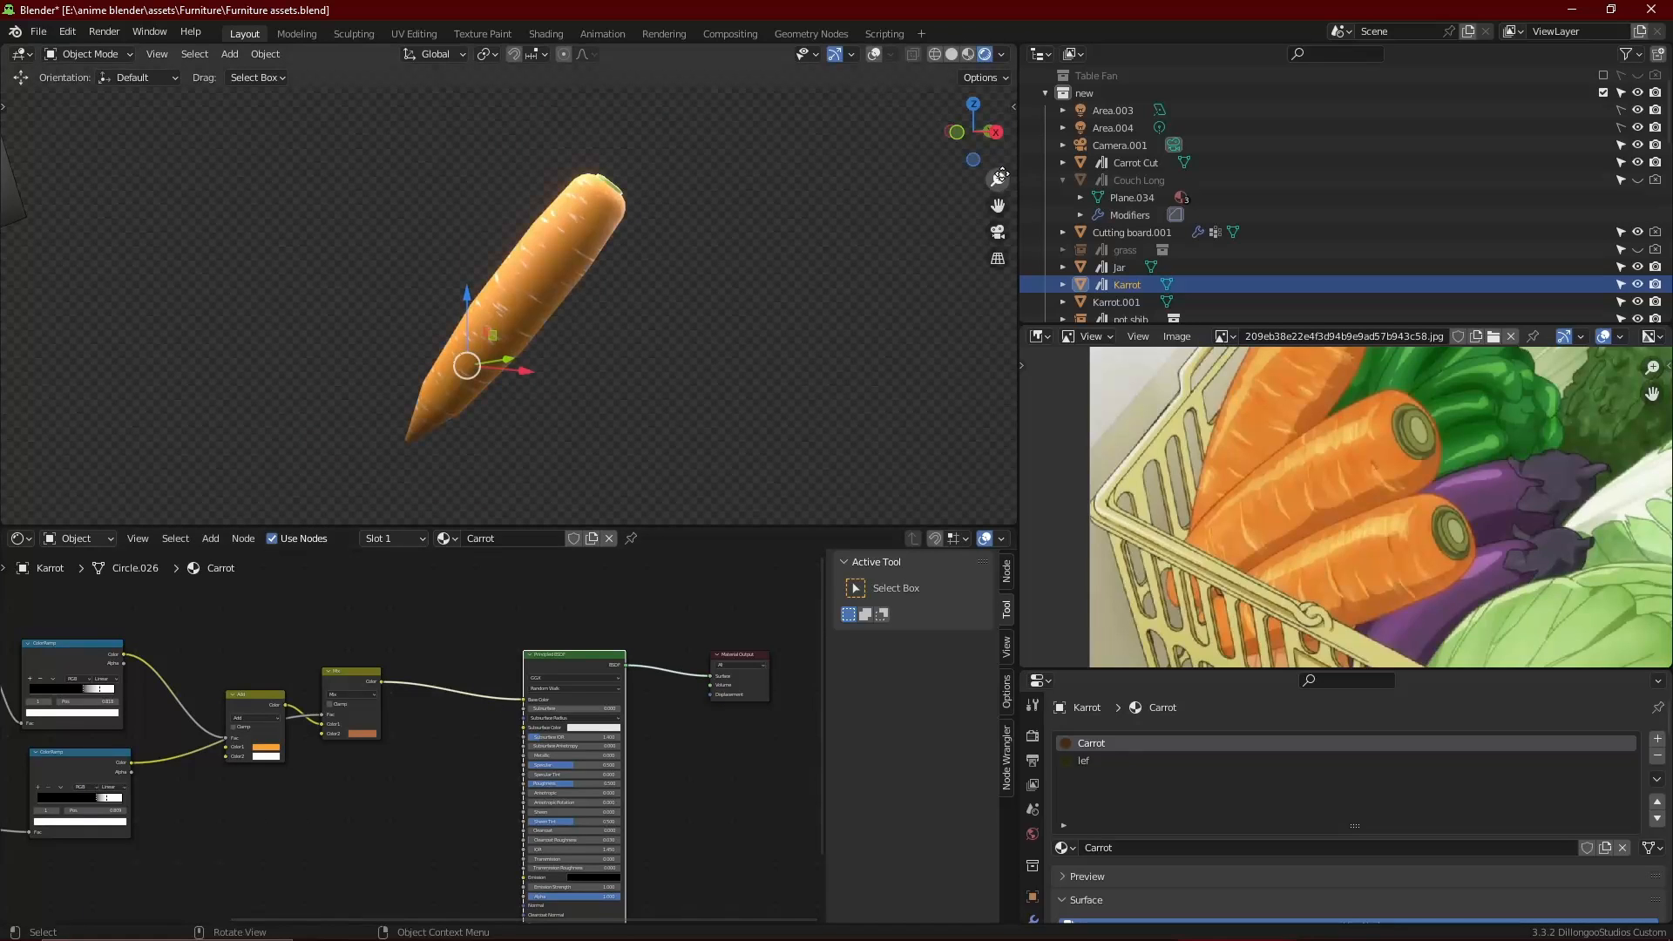
left_click_drag(998, 180, 998, 156)
left_click_drag(640, 801, 601, 801)
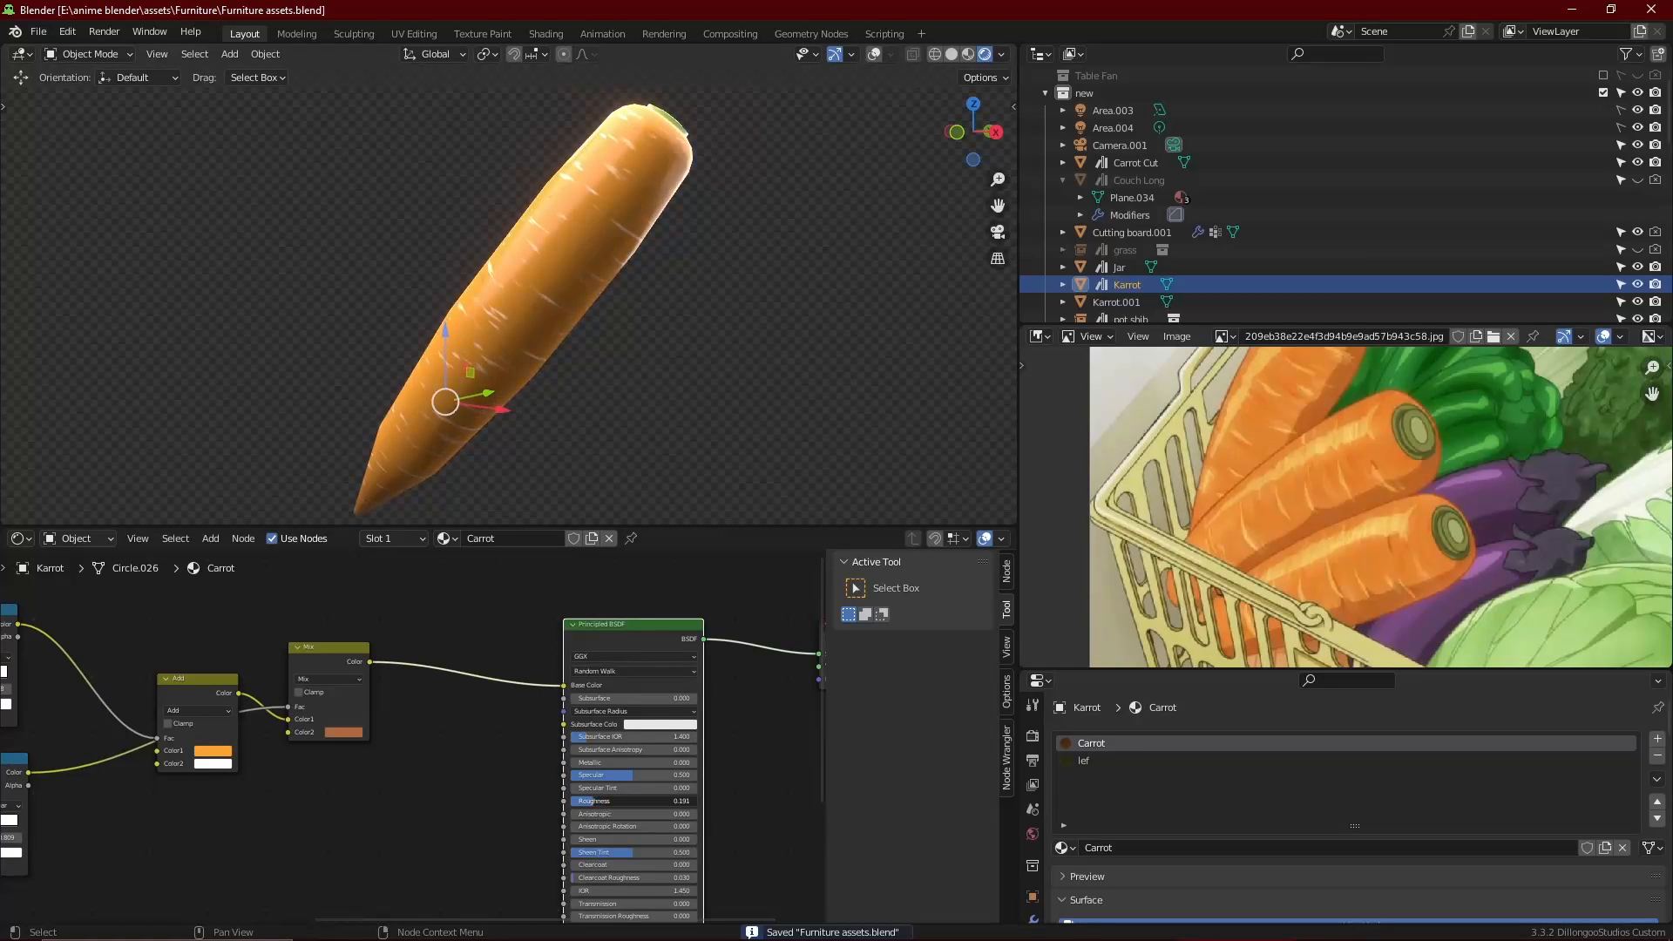
Add a Hue Saturation Value node on the link between the last Mix node and the Principled BSDF's Base Color
left_click(473, 617)
key("shift+a")
type("sva")
left_click(523, 653)
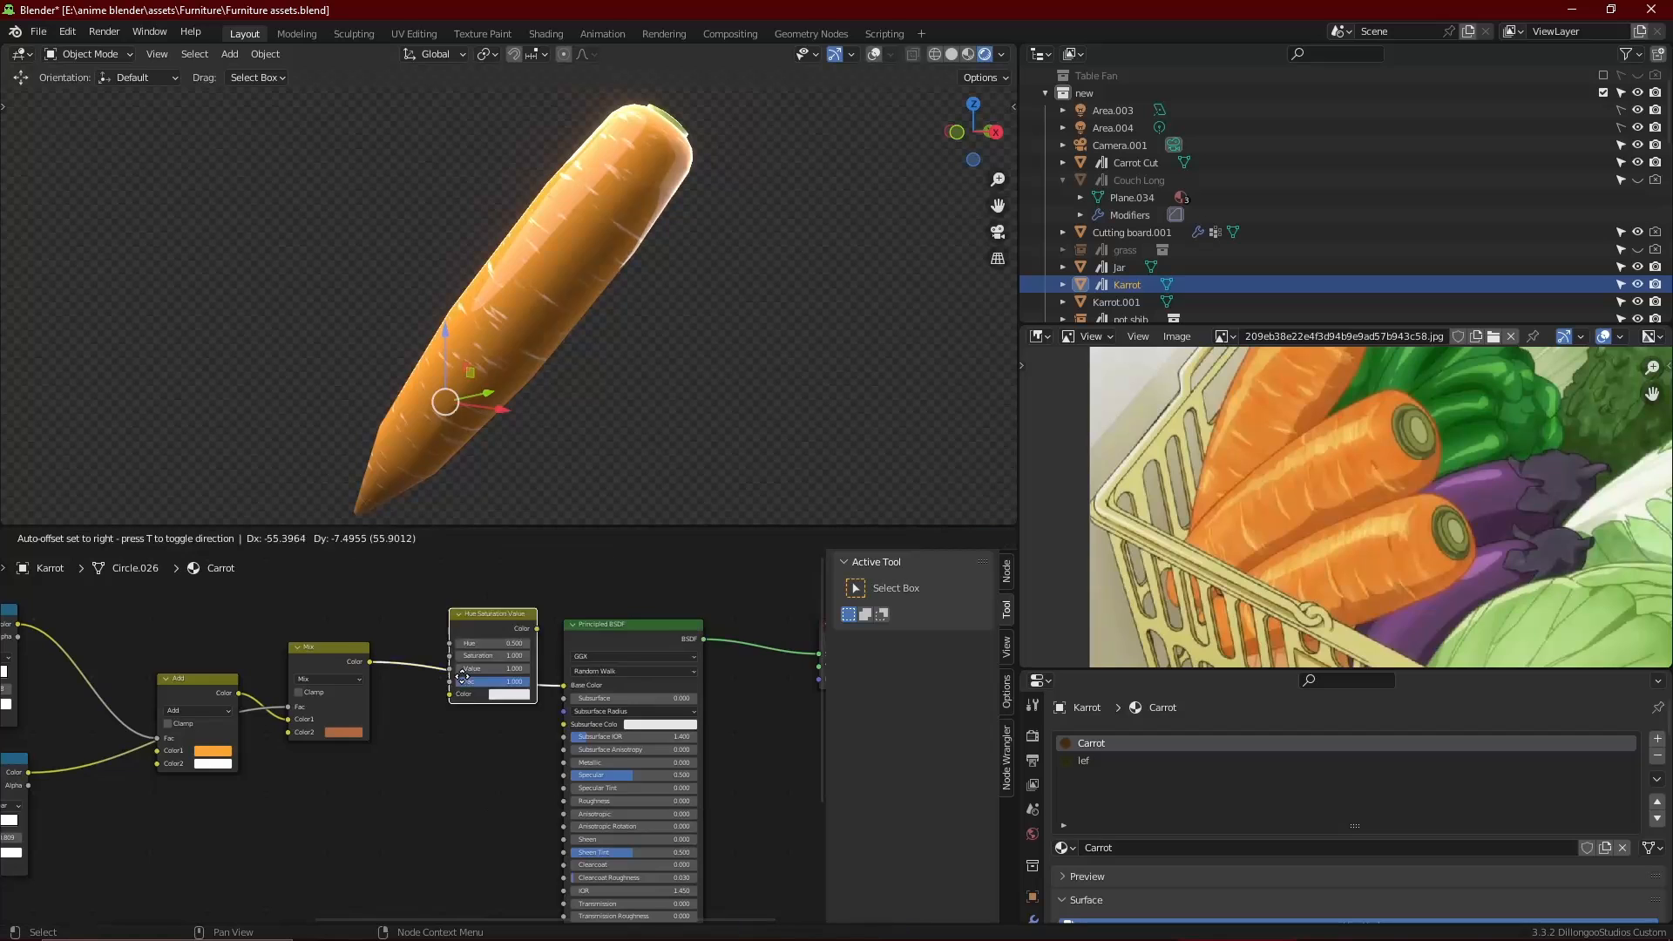
left_click(467, 657)
scroll(475, 682, "up", 2)
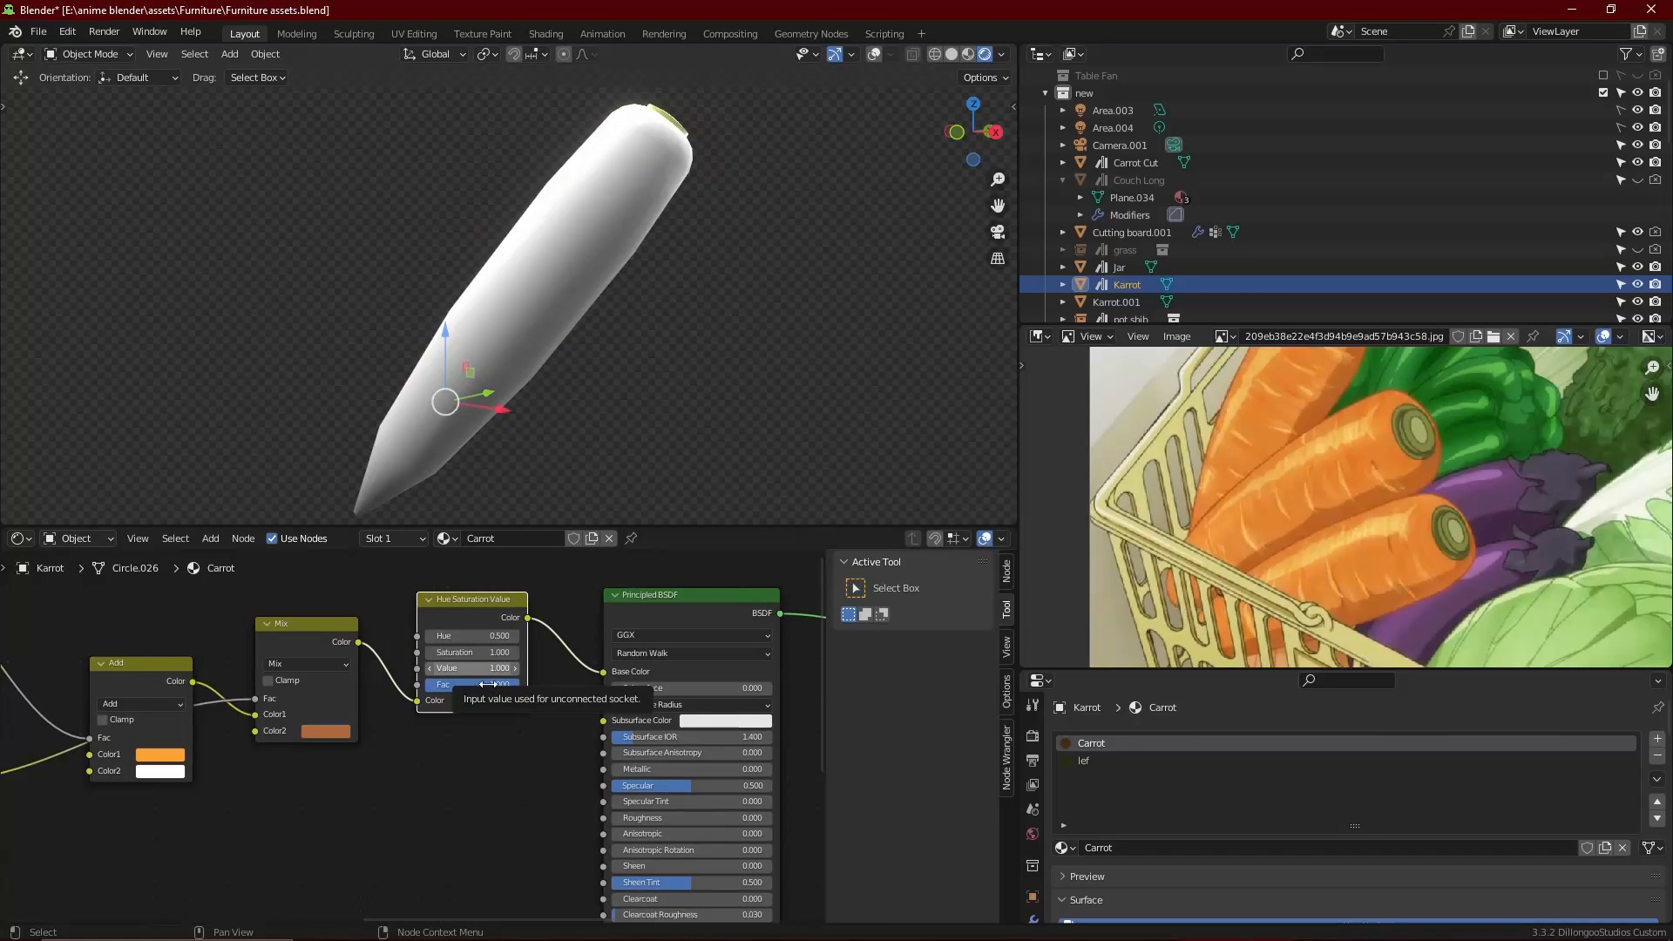
Set the Hue Saturation Value node's Value to 2 to brighten the carrot
type("4")
key("Return")
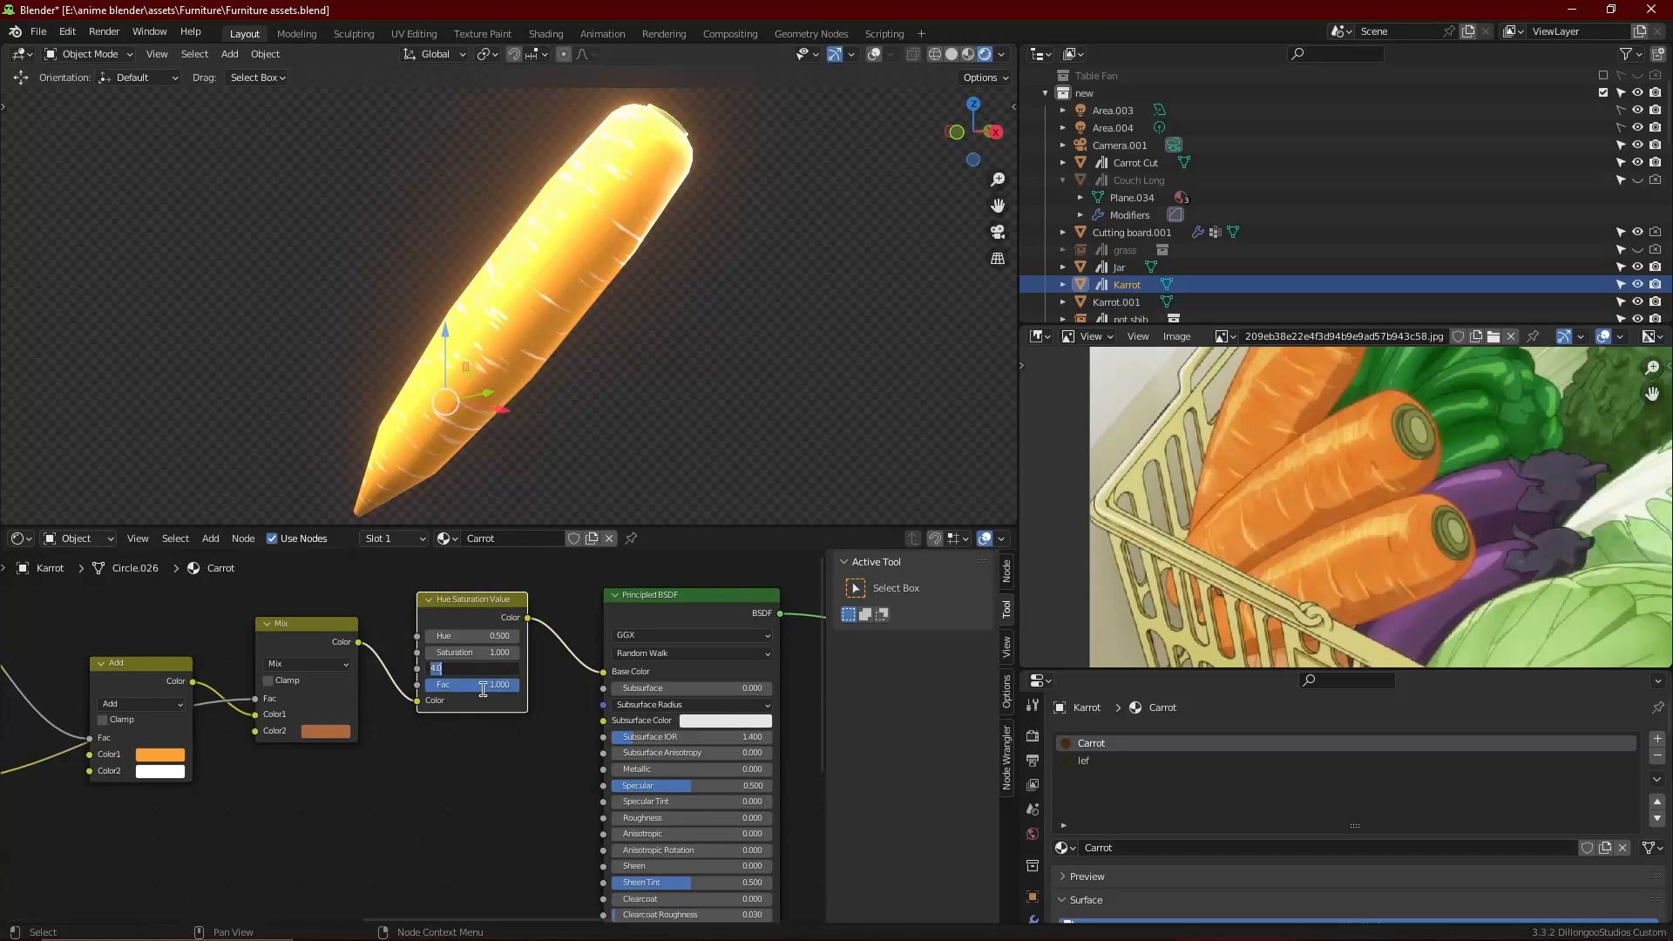
type("3")
key("Return")
type("2.3")
key("Return")
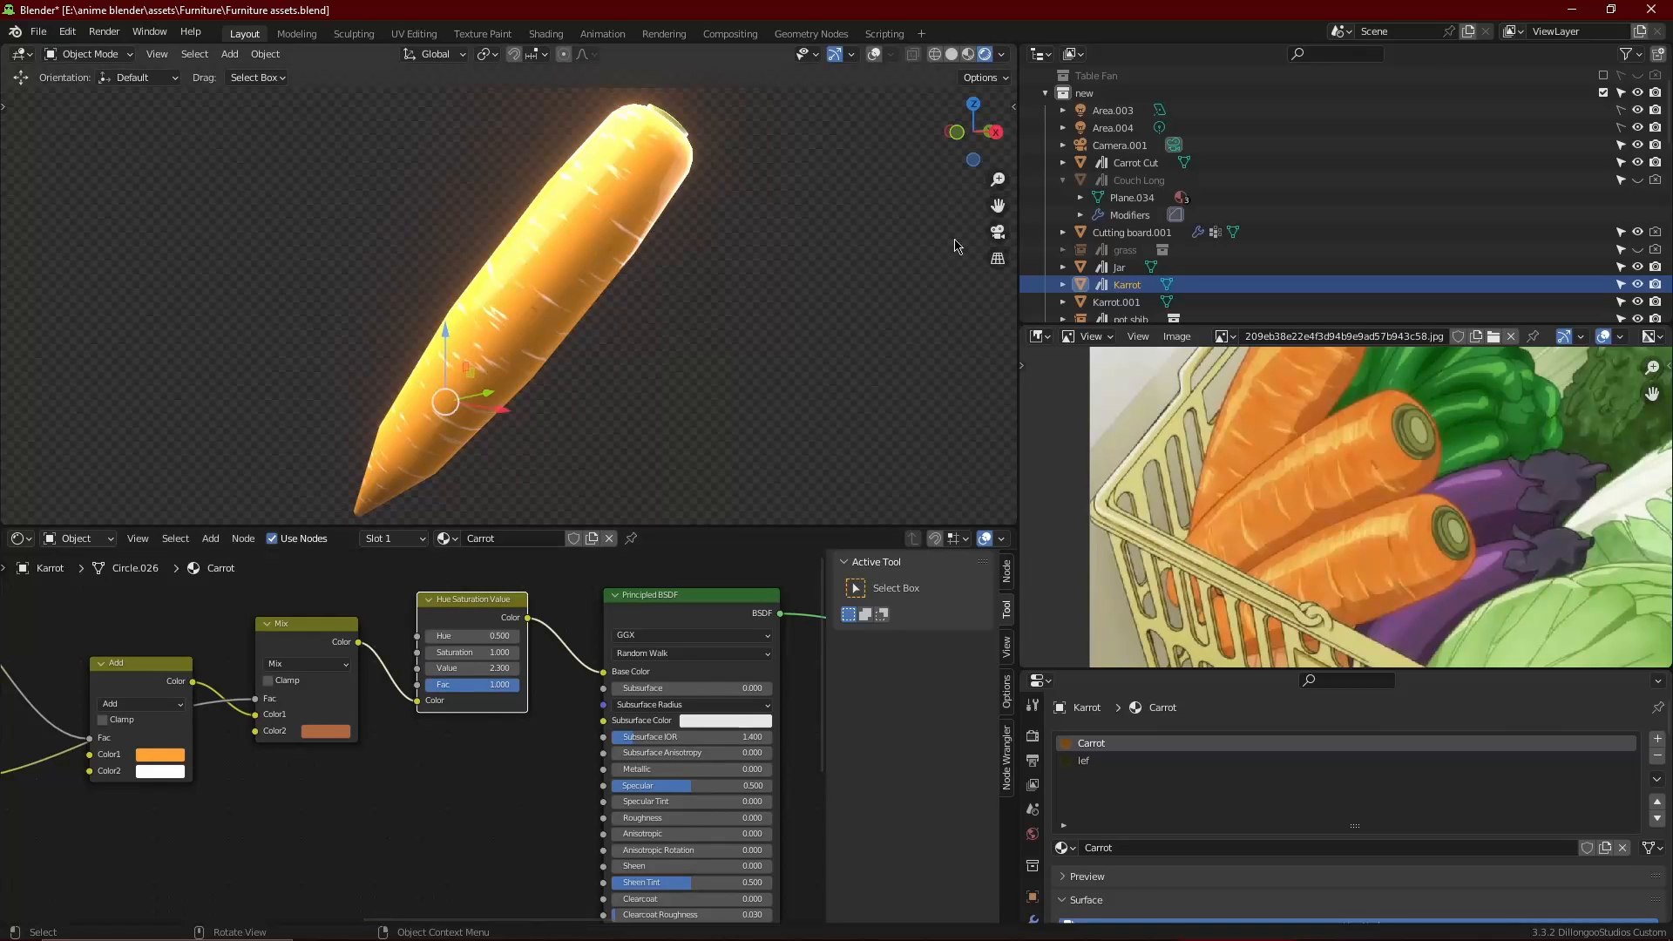
left_click(471, 668)
type("2")
key("Return")
Raise the carrot's Principled BSDF Roughness slightly and save the file
left_click_drag(998, 180, 998, 205)
mouse_move(679, 818)
left_mouse_down()
mouse_move(770, 817)
mouse_move(615, 818)
mouse_move(762, 817)
mouse_move(698, 818)
left_mouse_up()
left_click(579, 500)
key("ctrl+s")
Select the tomato object and frame it in the viewport
scroll(579, 392, "down", 6)
left_click(521, 288)
left_click_drag(552, 320, 755, 334)
left_click(435, 419)
key("g")
left_click(521, 311)
scroll(520, 312, "up", 5)
middle_click_drag(520, 312, 490, 298, "shift")
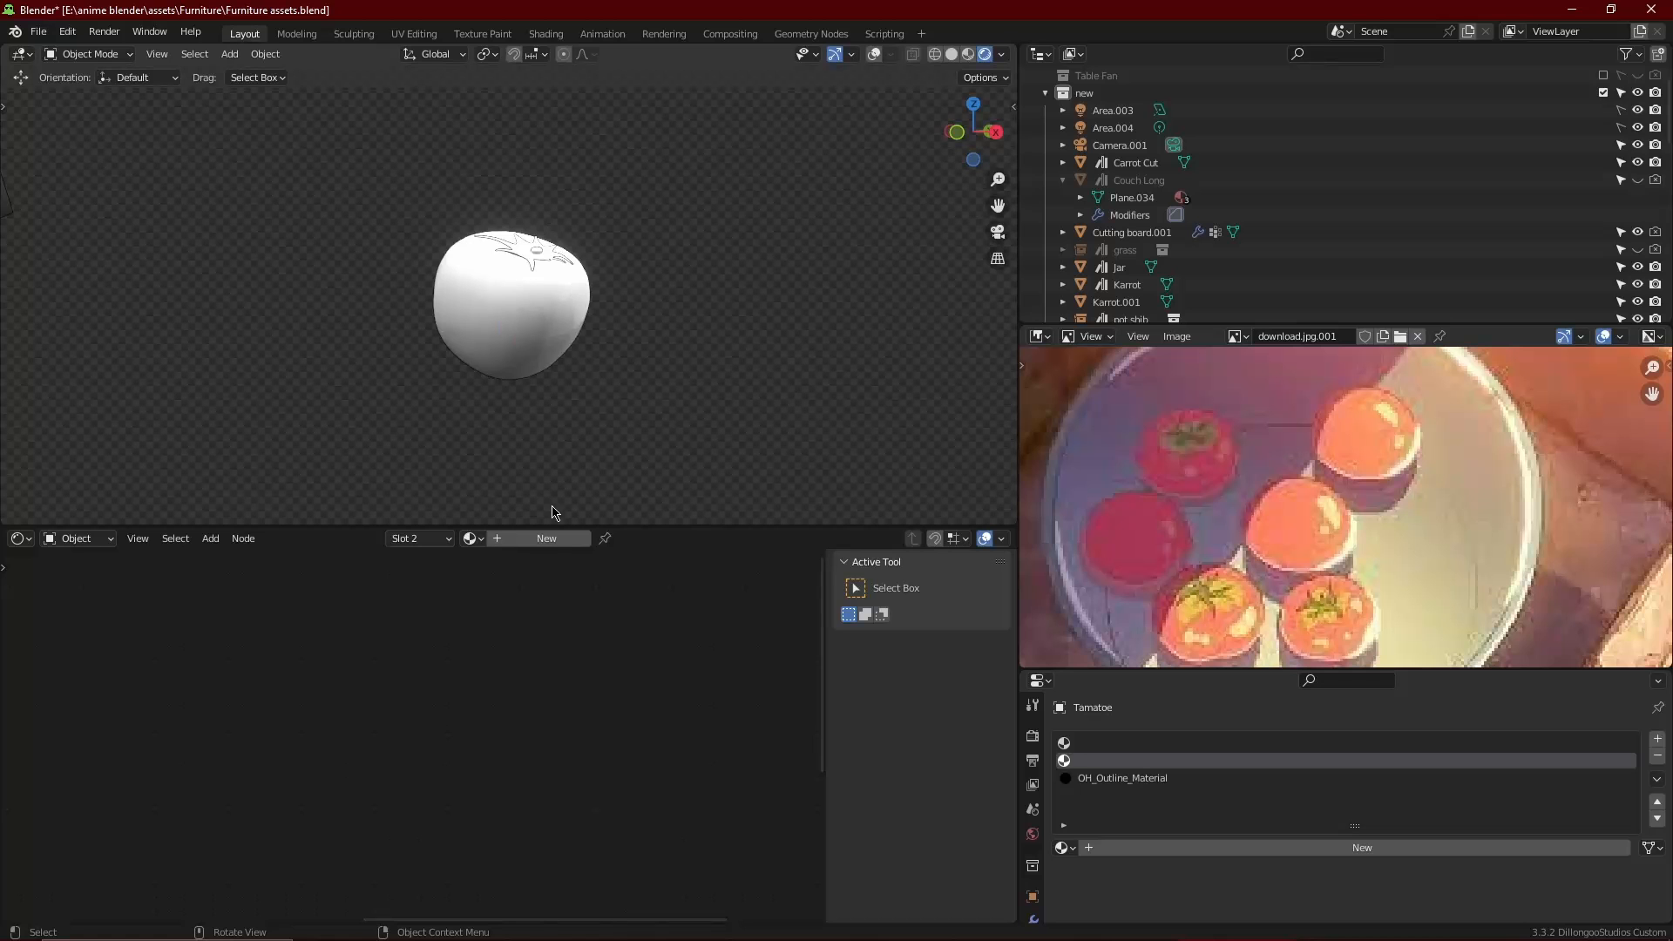
Create a new material in the tomato's second material slot and save the file
left_click(547, 538)
left_click(564, 668)
scroll(549, 664, "down", 3)
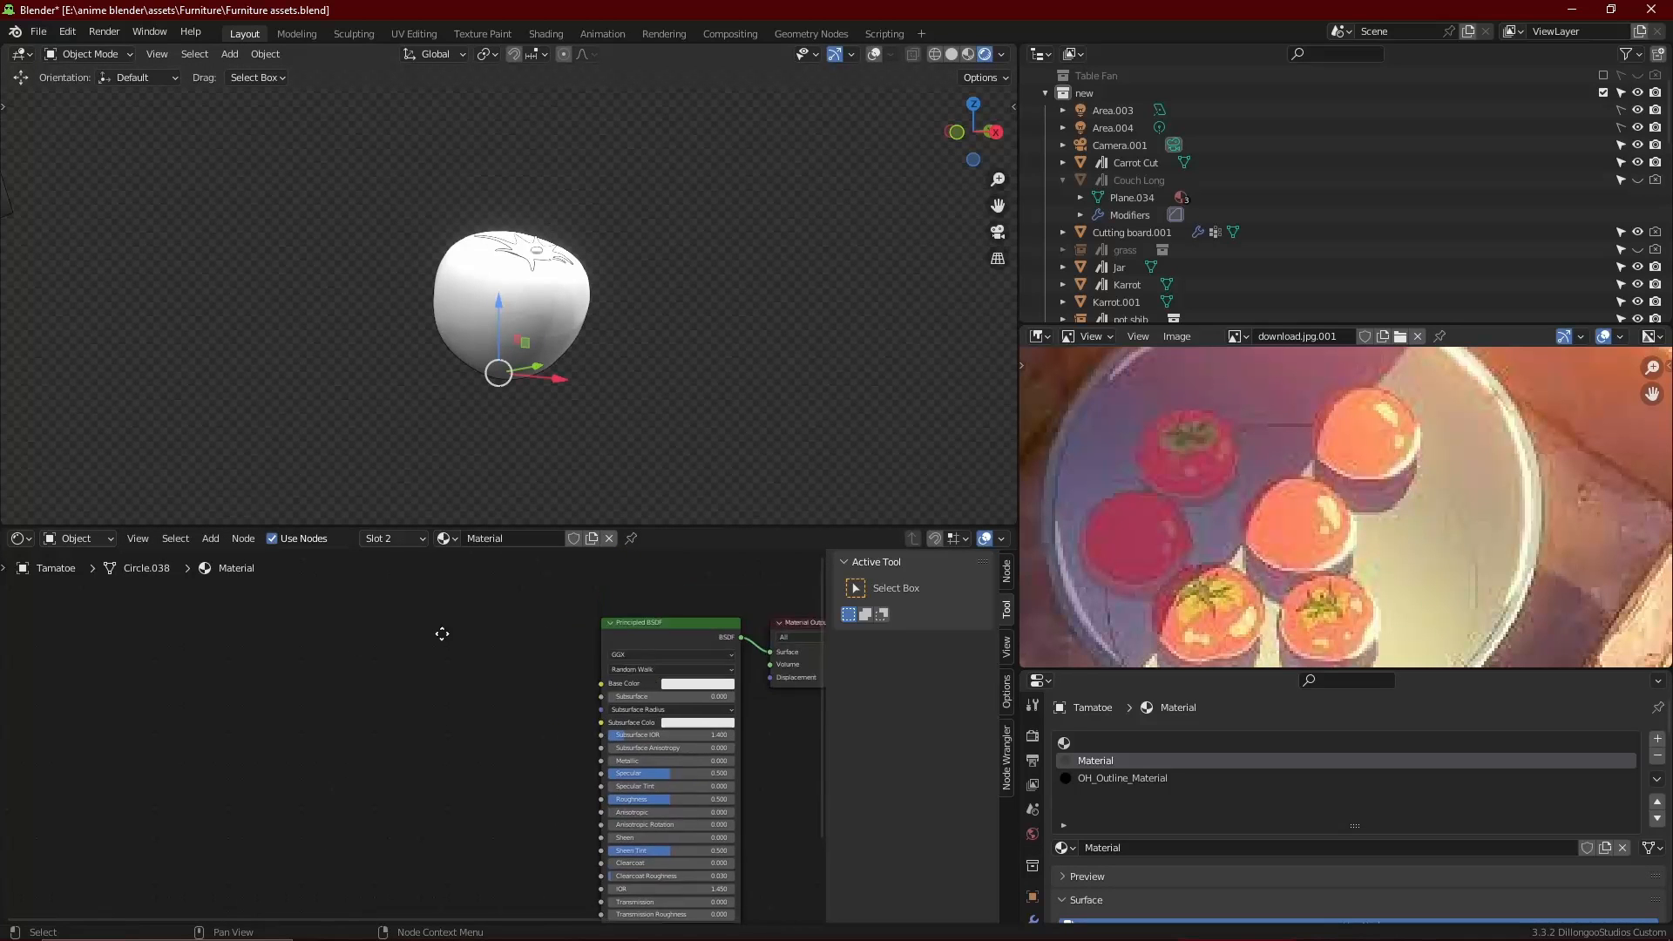
middle_click_drag(441, 635, 498, 632)
key("ctrl+s")
Add a Mix color node feeding the Principled BSDF's Base Color
key("shift+a")
type("smix")
key("Return")
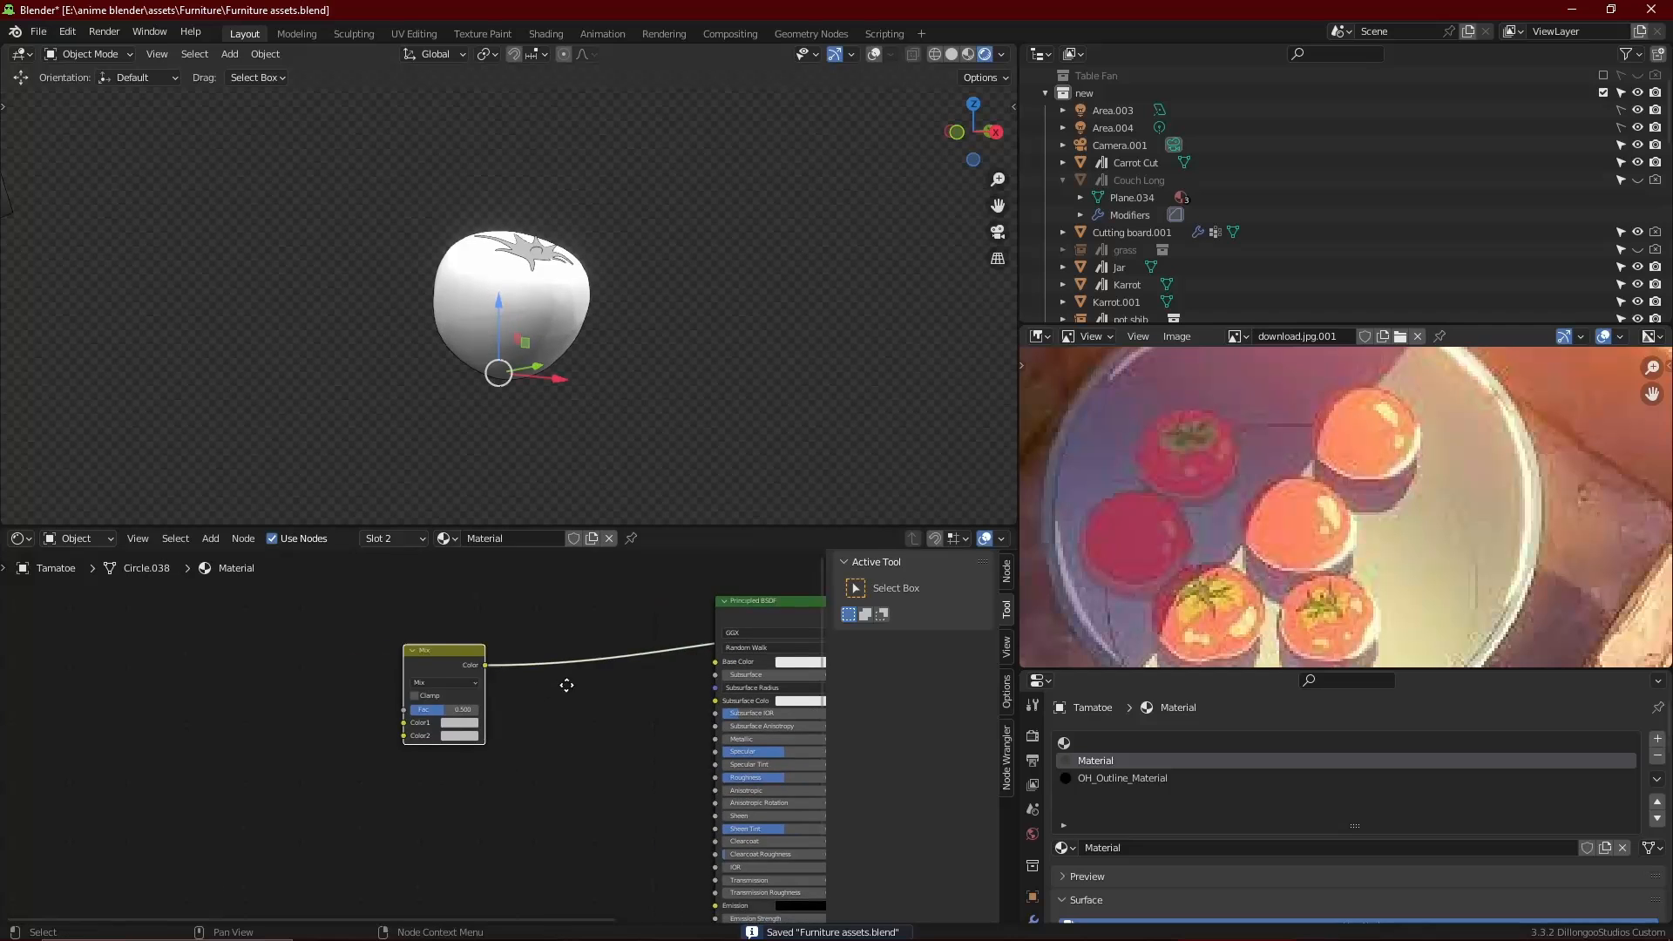
scroll(394, 665, "up", 3)
left_click(322, 649)
Add a Gradient Texture feeding the Mix node and give it Texture Coordinate and Mapping nodes
key("shift+a")
type("sg")
left_click(372, 702)
left_click(299, 753)
left_click_drag(304, 696, 216, 727)
middle_click_drag(315, 714, 463, 700)
key("ctrl+t")
Insert a ColorRamp between the Gradient Texture and the Mix node
left_click(475, 669)
key("shift+a")
type("sc")
left_click(571, 675)
left_click(576, 708)
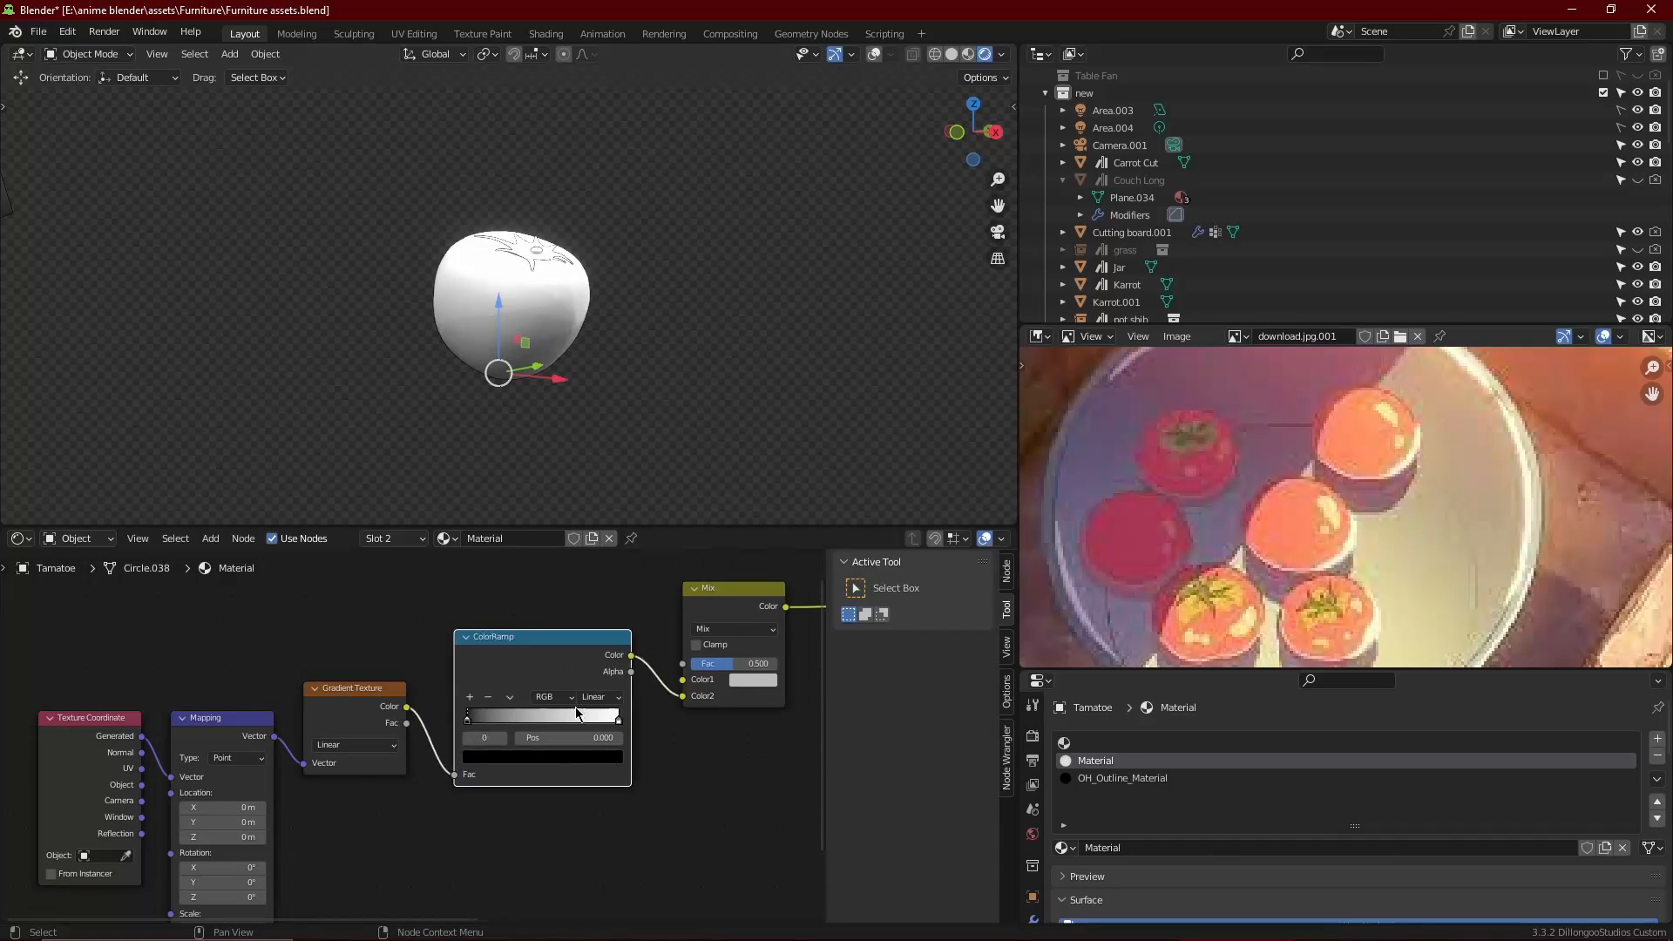
Tint the Mix node's color peach and remove the tomato's empty first material slot
left_click(771, 680)
left_click_drag(798, 542, 802, 539)
left_click(1124, 744)
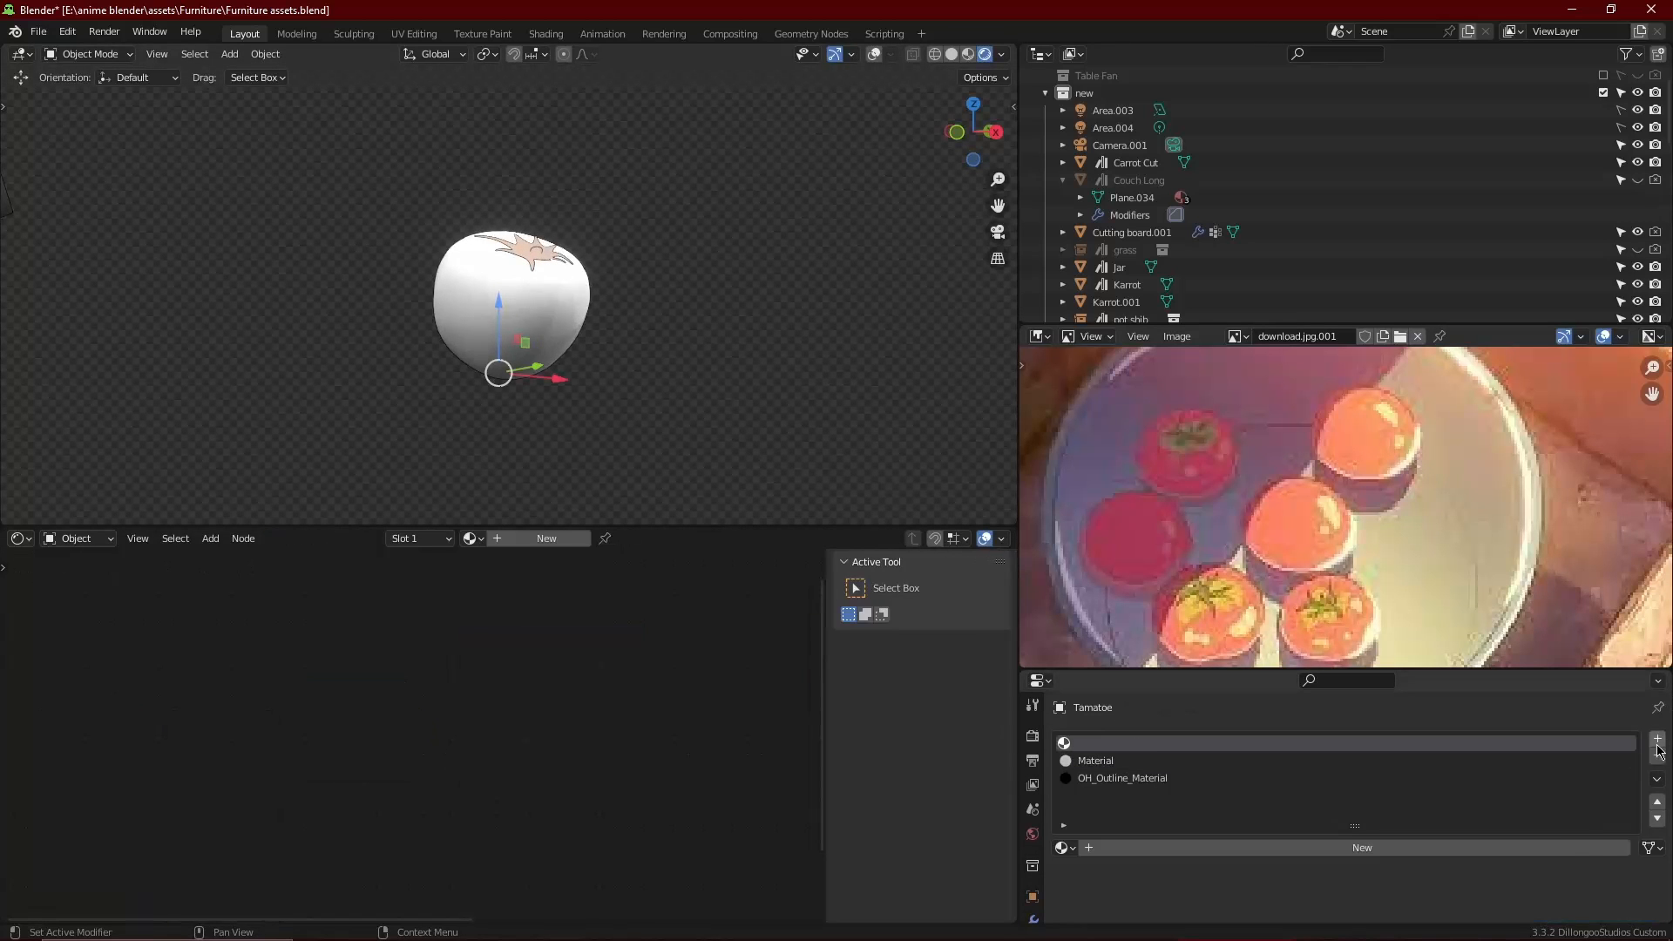
left_click(1657, 755)
Drive the Mix node's Fac with the ColorRamp, setting Color2 to orange (H 0.019) and Color1 to red (H 0.007)
middle_click_drag(800, 699, 622, 703)
left_click(606, 701)
left_click_drag(694, 514, 695, 482)
left_click(621, 582)
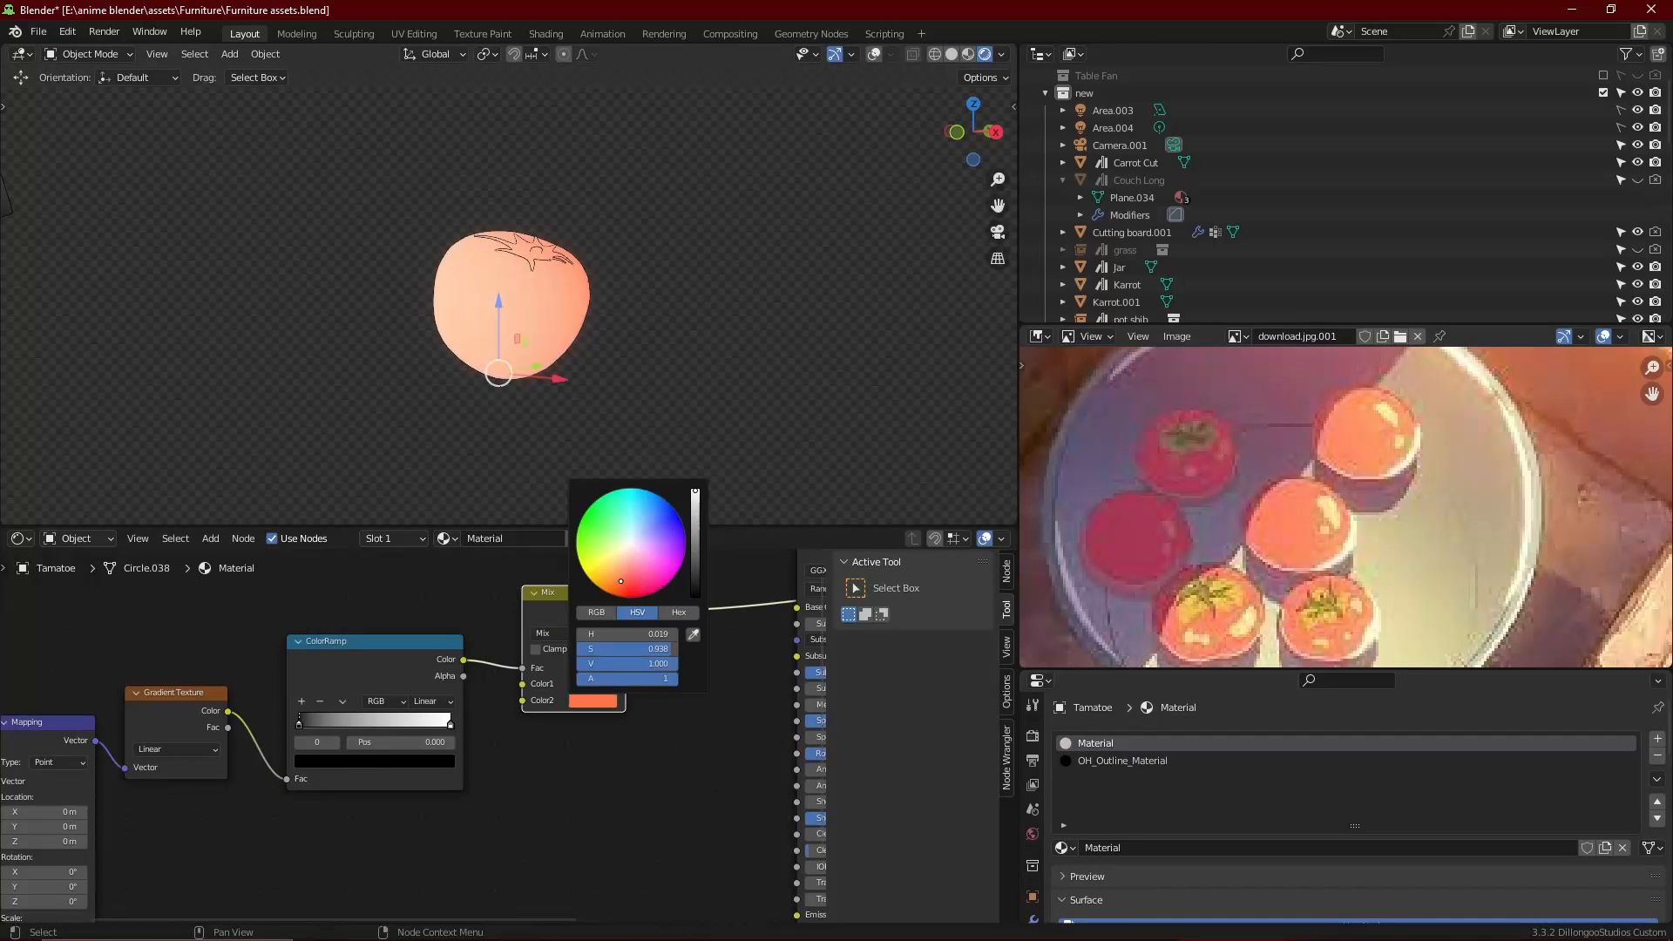
left_click(608, 685)
left_click_drag(625, 558, 625, 571)
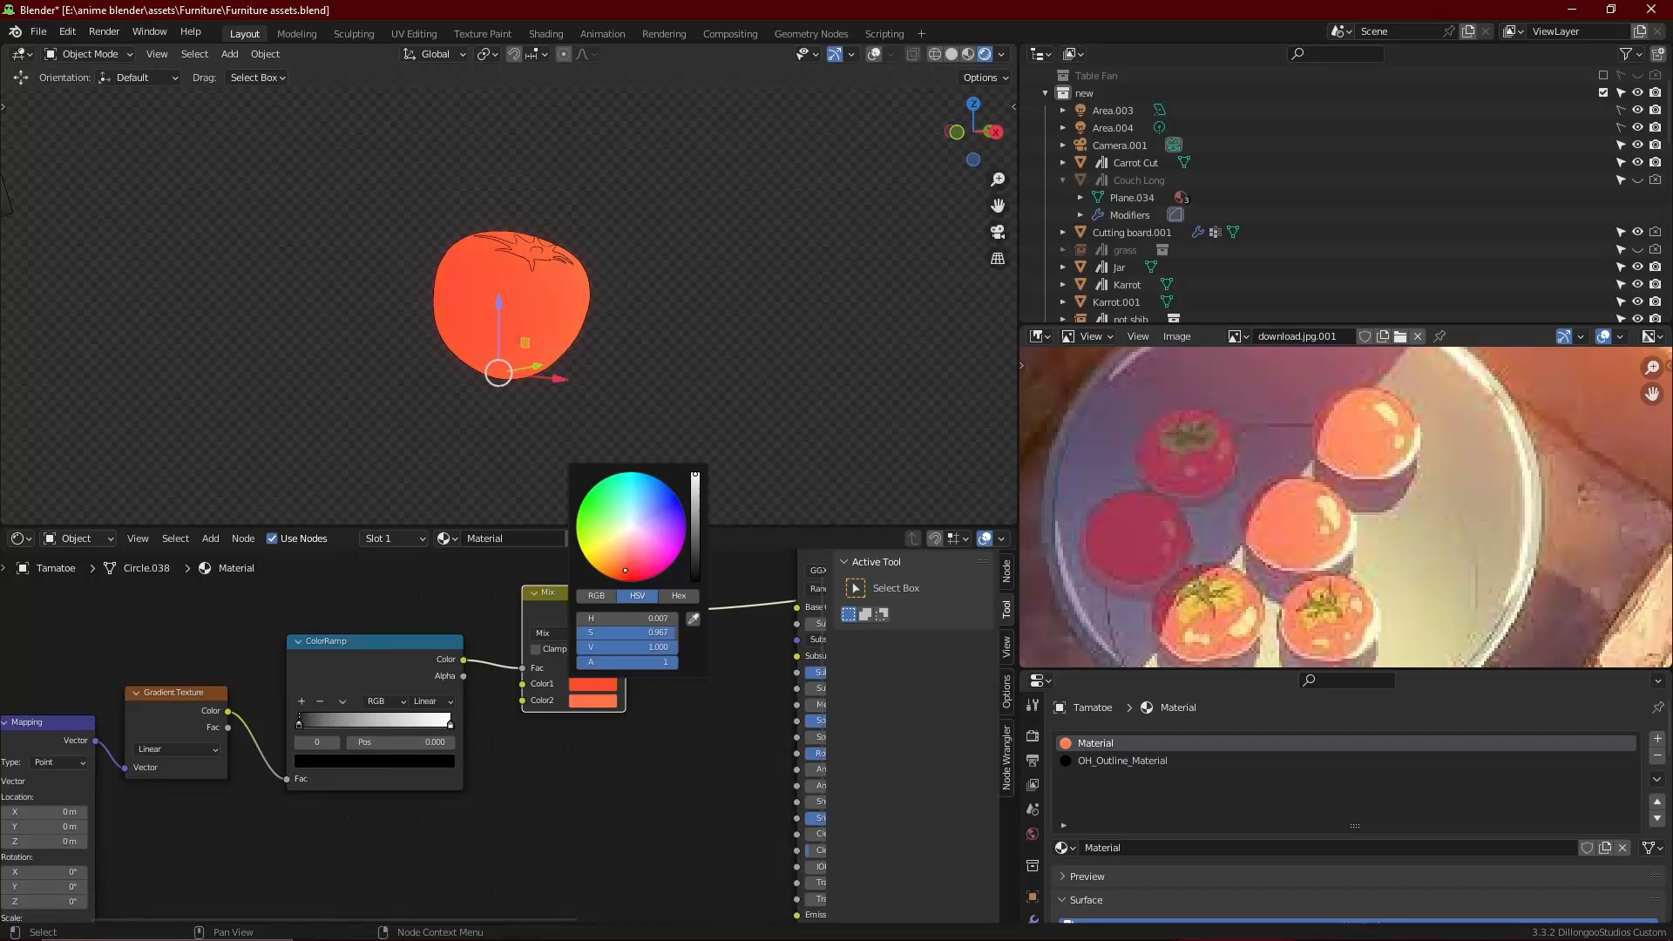
Preview the ColorRamp on the tomato and feed the Mapping node from the Object coordinates
middle_click_drag(384, 675, 530, 637)
scroll(530, 636, "up", 1)
left_click(521, 617, "ctrl+shift")
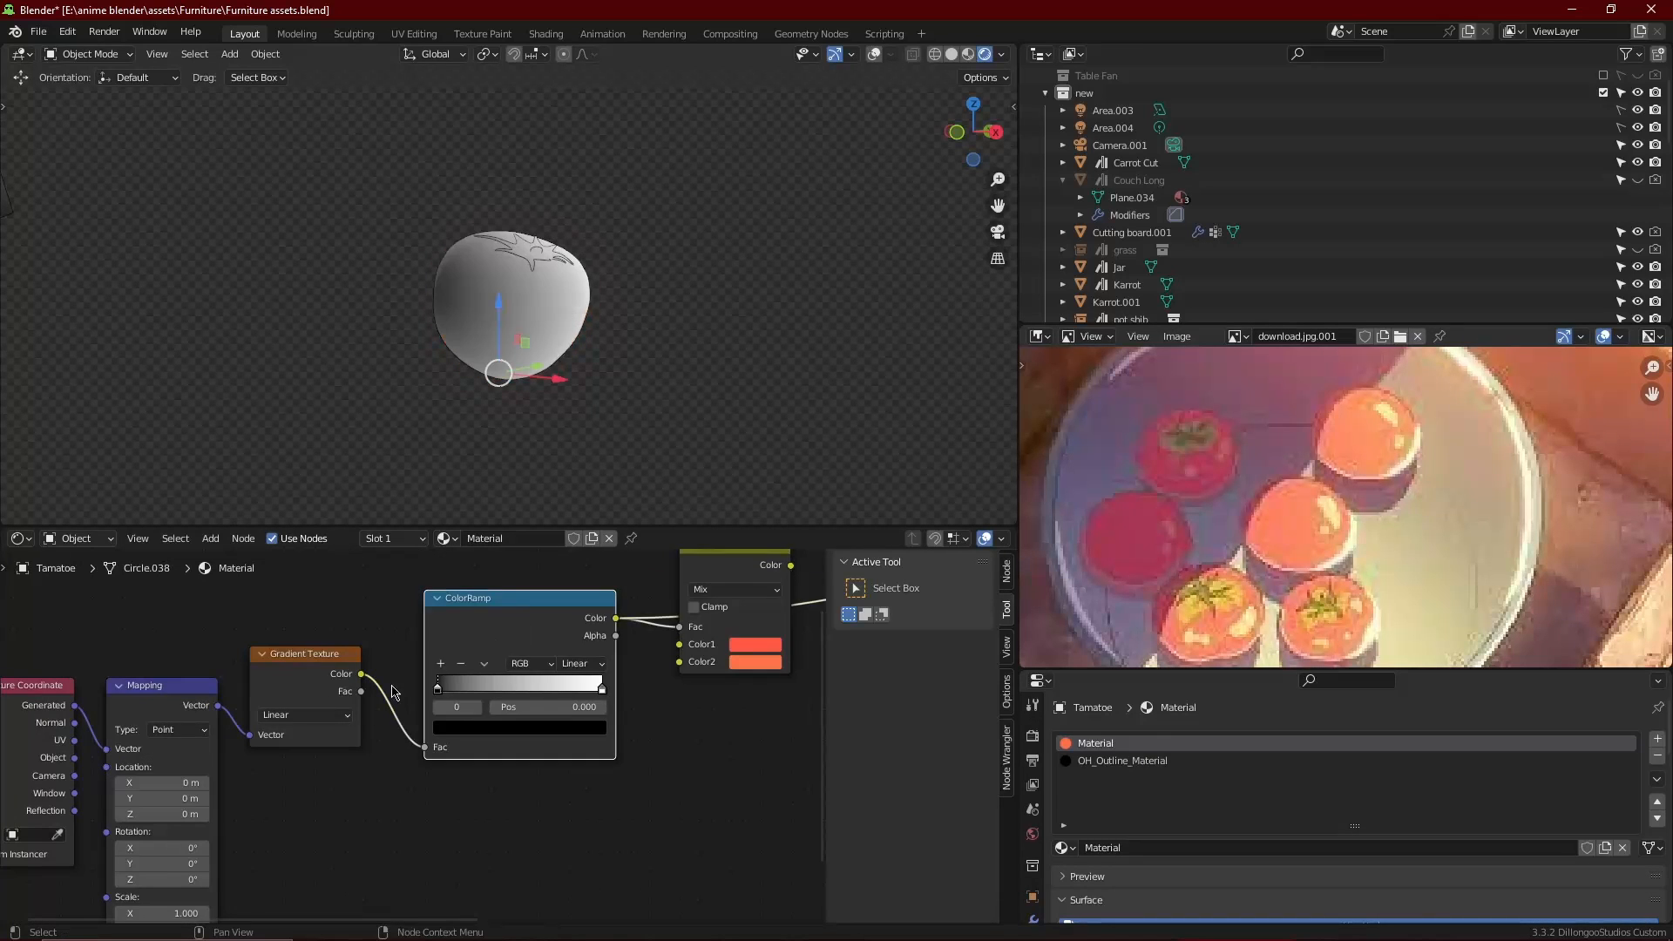
middle_click_drag(179, 855, 299, 738)
left_click_drag(196, 641, 228, 631)
Set the Mapping node's Y rotation to 90° and its X location to -0.1 m
left_click_drag(302, 748, 357, 748)
left_click(302, 748)
type("90")
key("Return")
left_click_drag(303, 665, 294, 665)
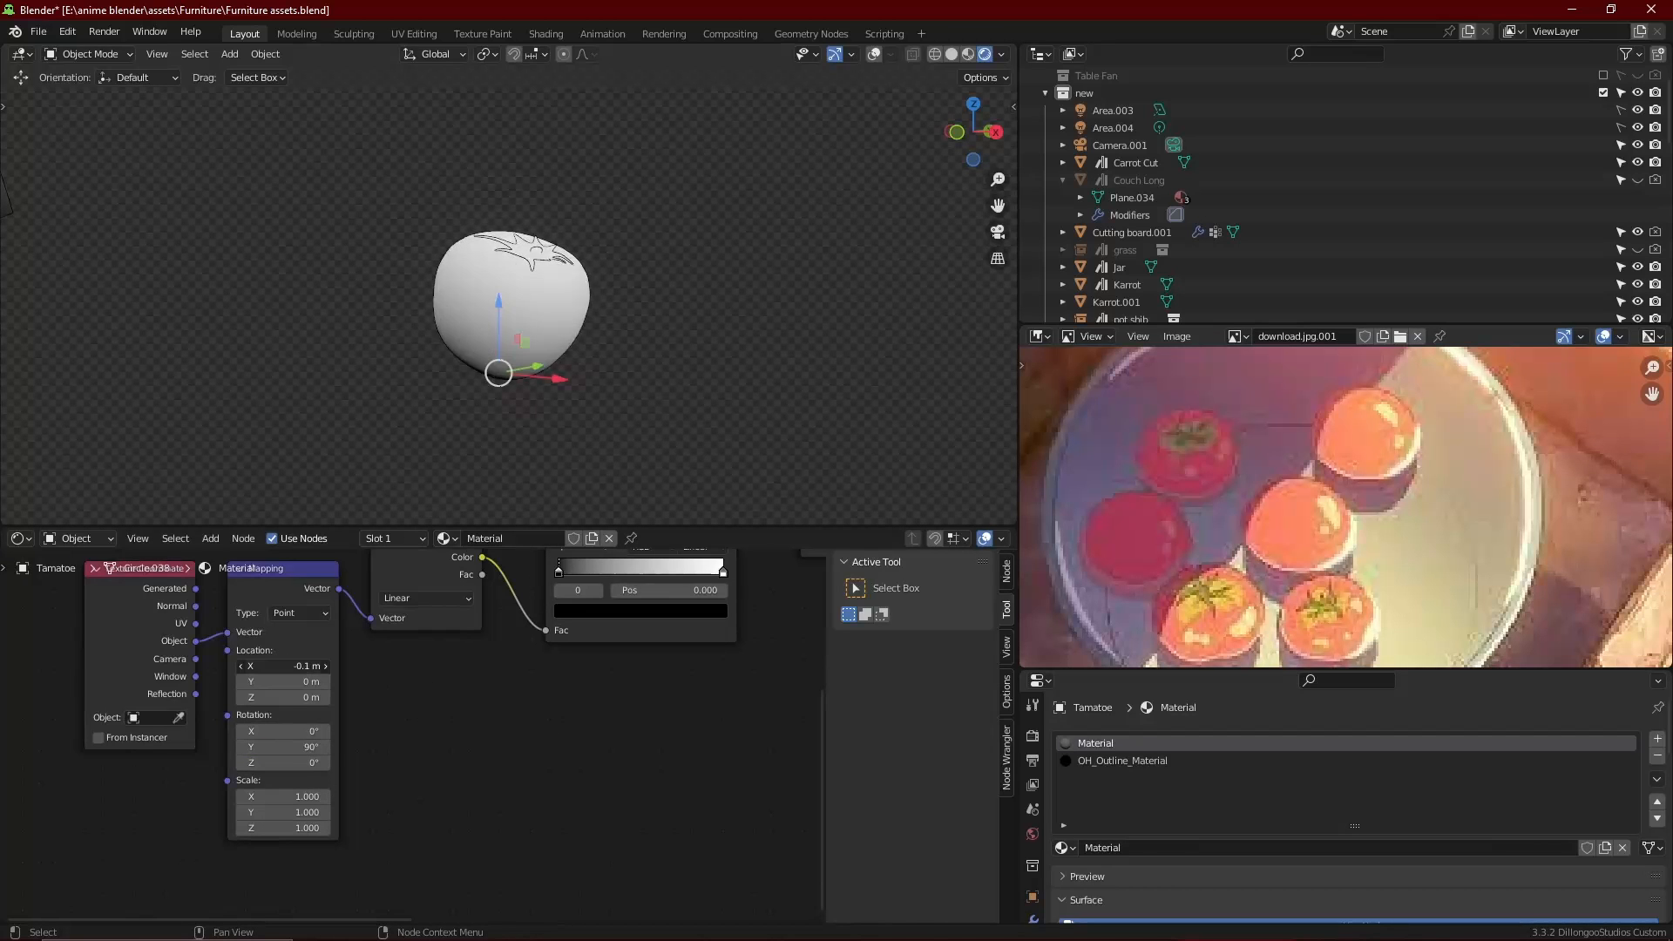
Move the ColorRamp's white stop to 0.832, then make the Mix node's Color1 orange (H 0.034) and Color2 red
left_click_drag(724, 571, 695, 571)
middle_click_drag(695, 570, 494, 747)
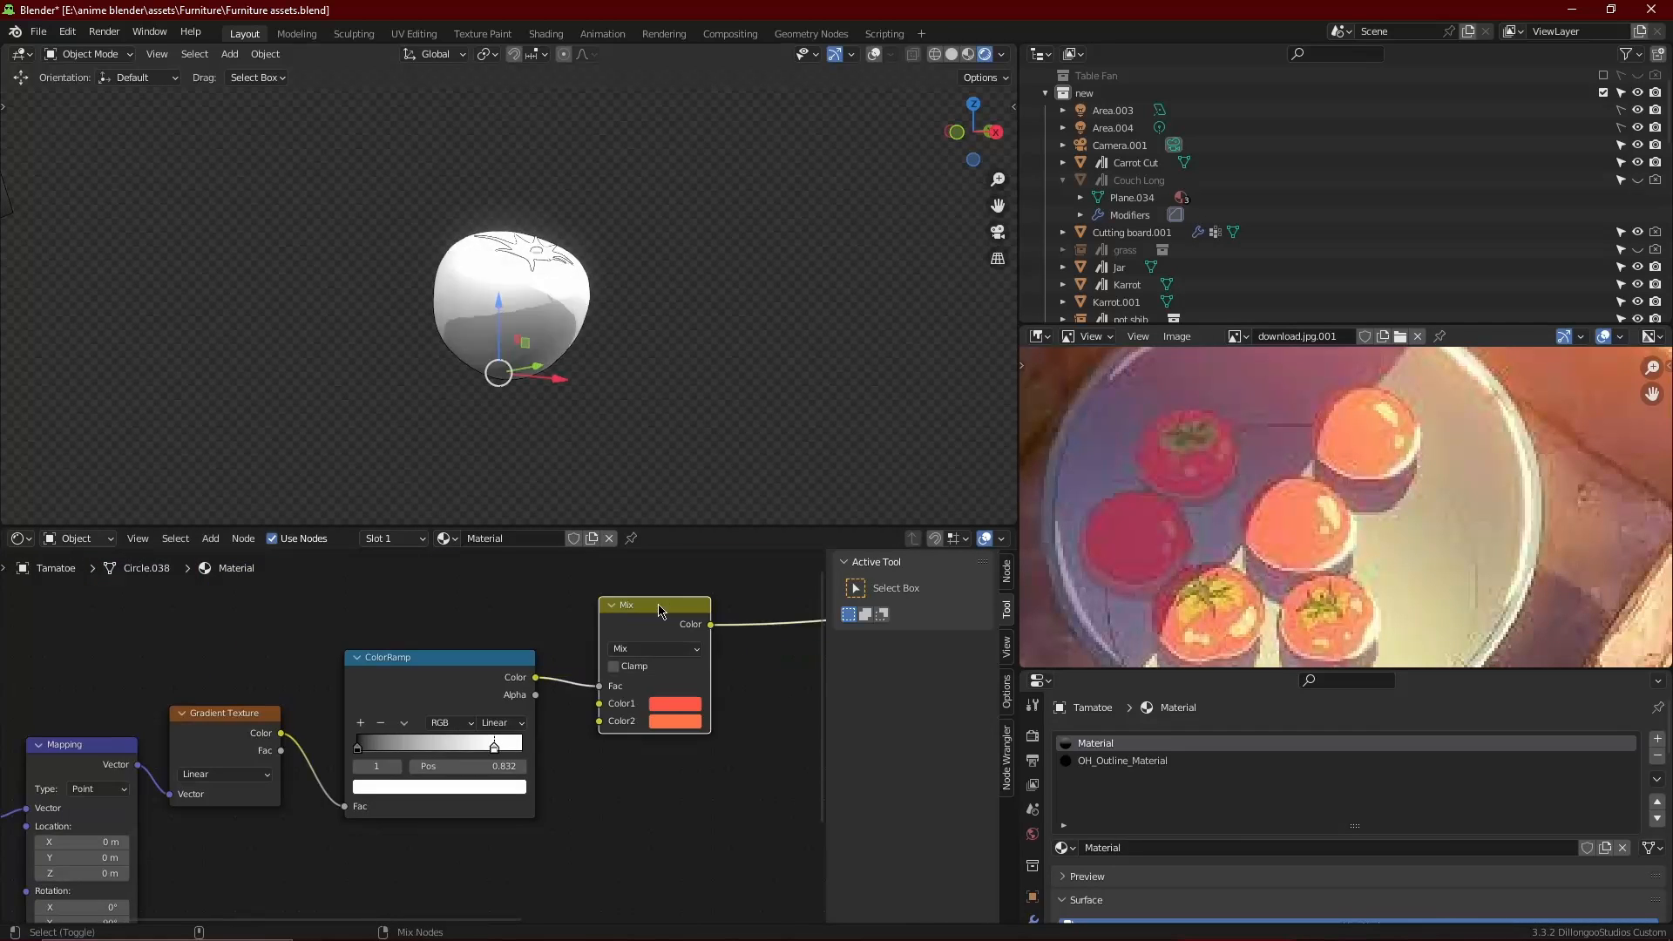
left_click(675, 722)
left_click(784, 650)
left_click(685, 703)
left_click(685, 705)
left_click_drag(763, 590, 704, 568)
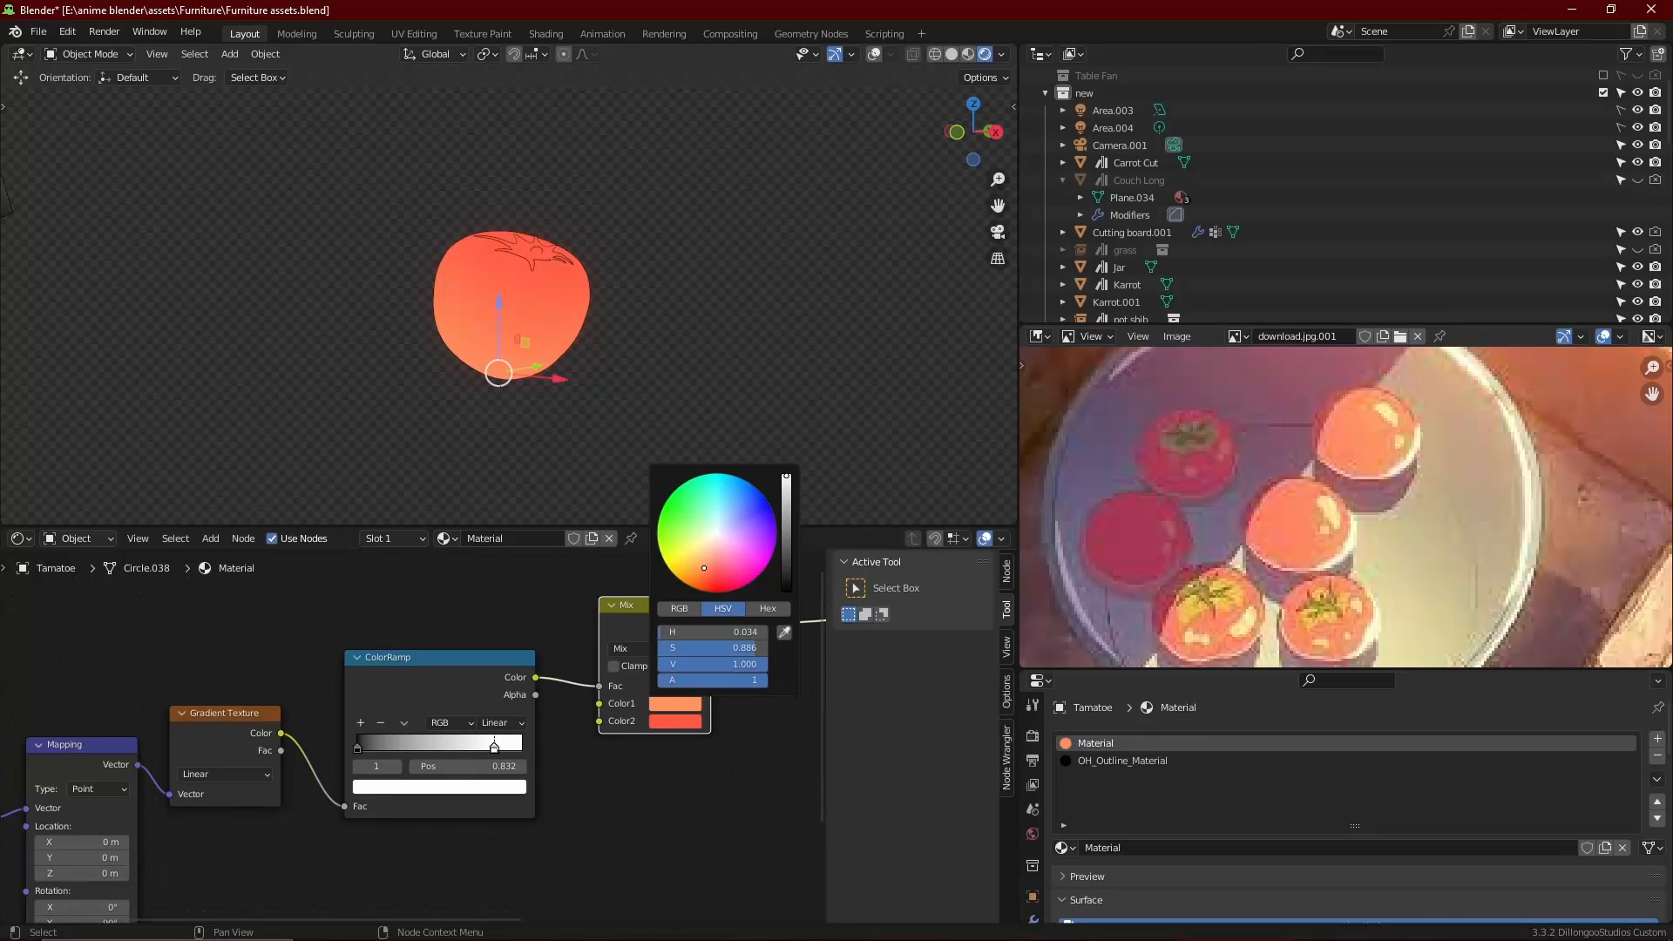
Flip the tomato's ColorRamp and move its white stop to 0.218
left_click(404, 723)
left_click(414, 745)
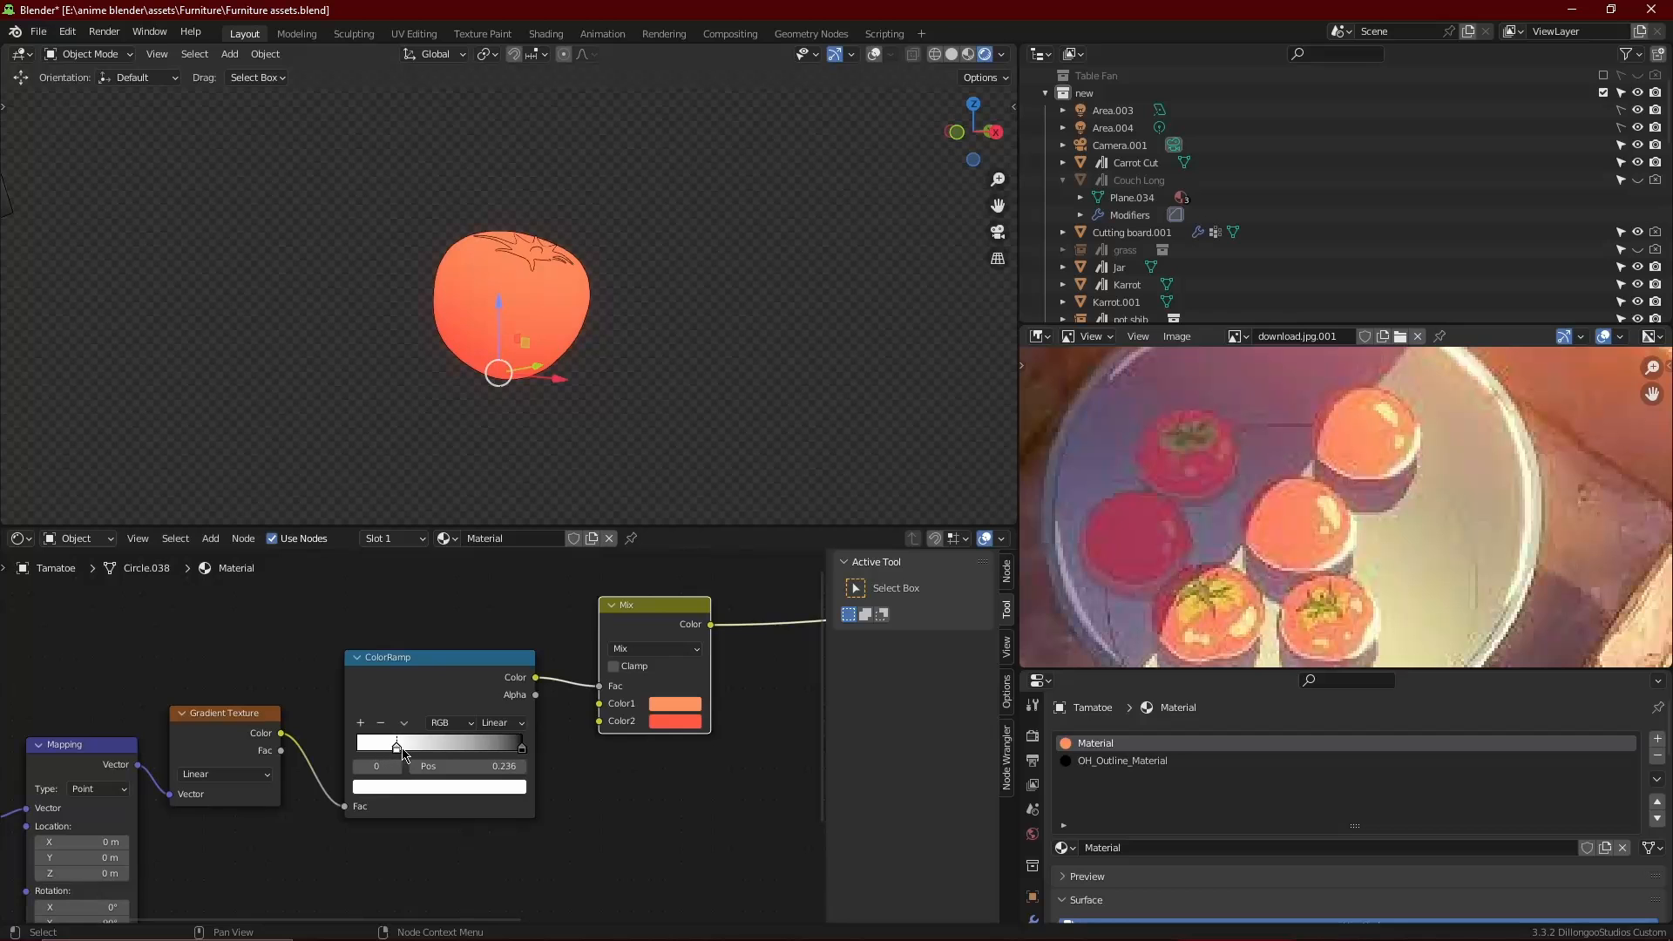
left_click_drag(403, 754, 400, 755)
Shift the Mix node's Color1 to salmon and Color2 to a more saturated red
left_click(675, 703)
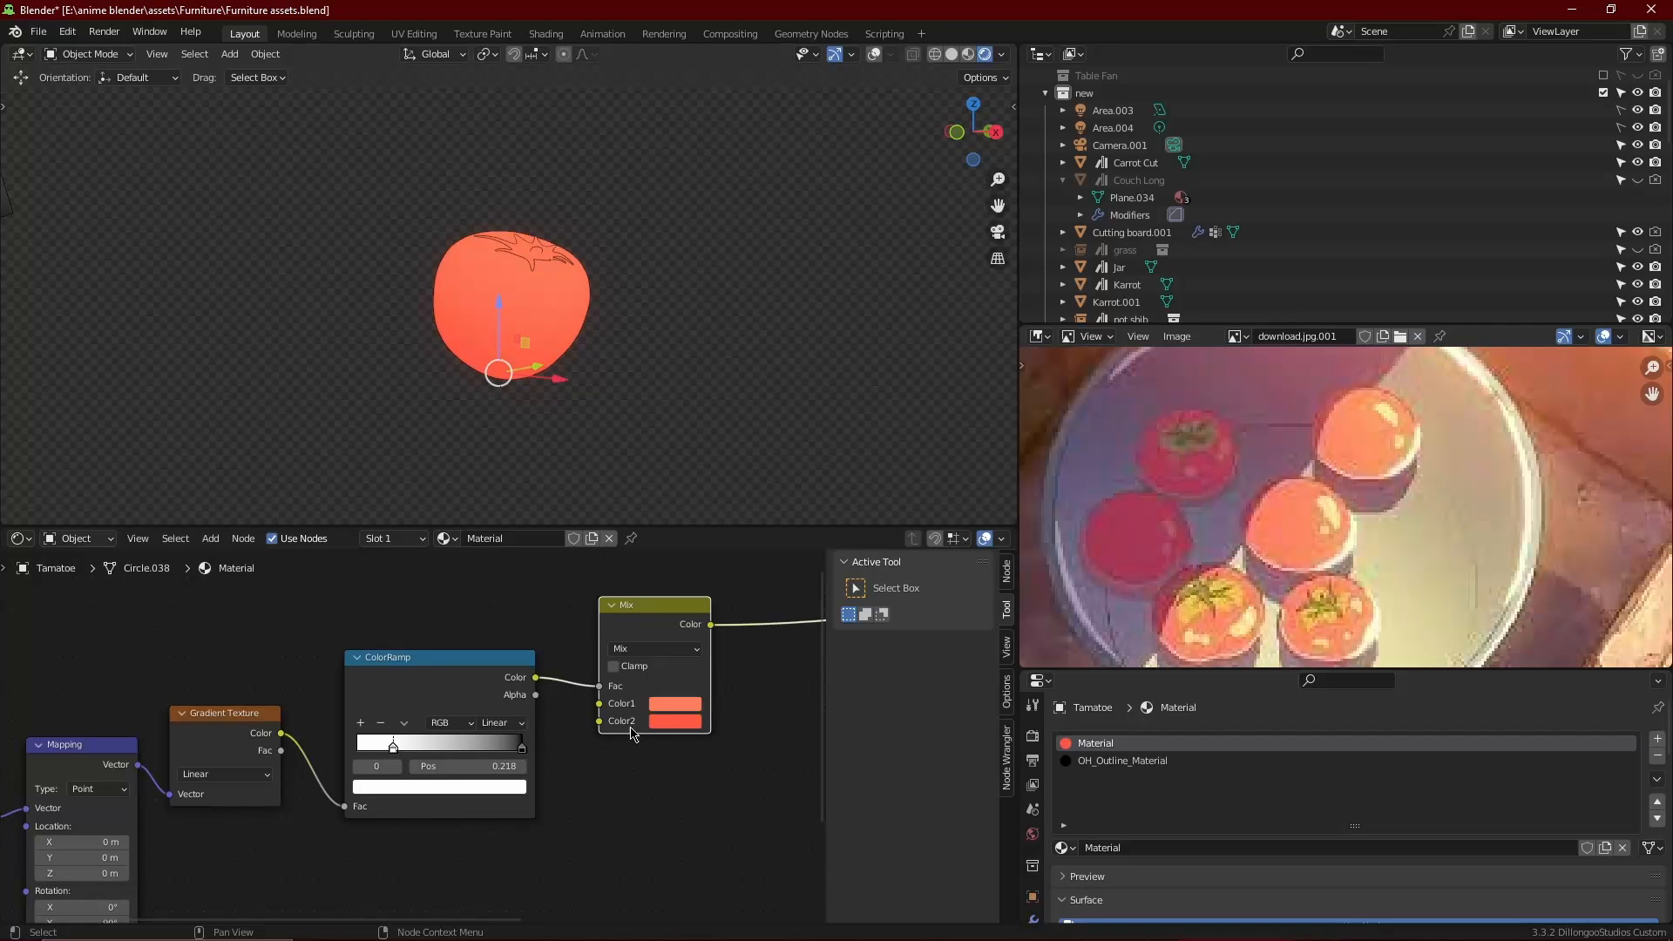
left_click(684, 721)
left_click_drag(707, 593, 714, 602)
scroll(363, 726, "down", 3)
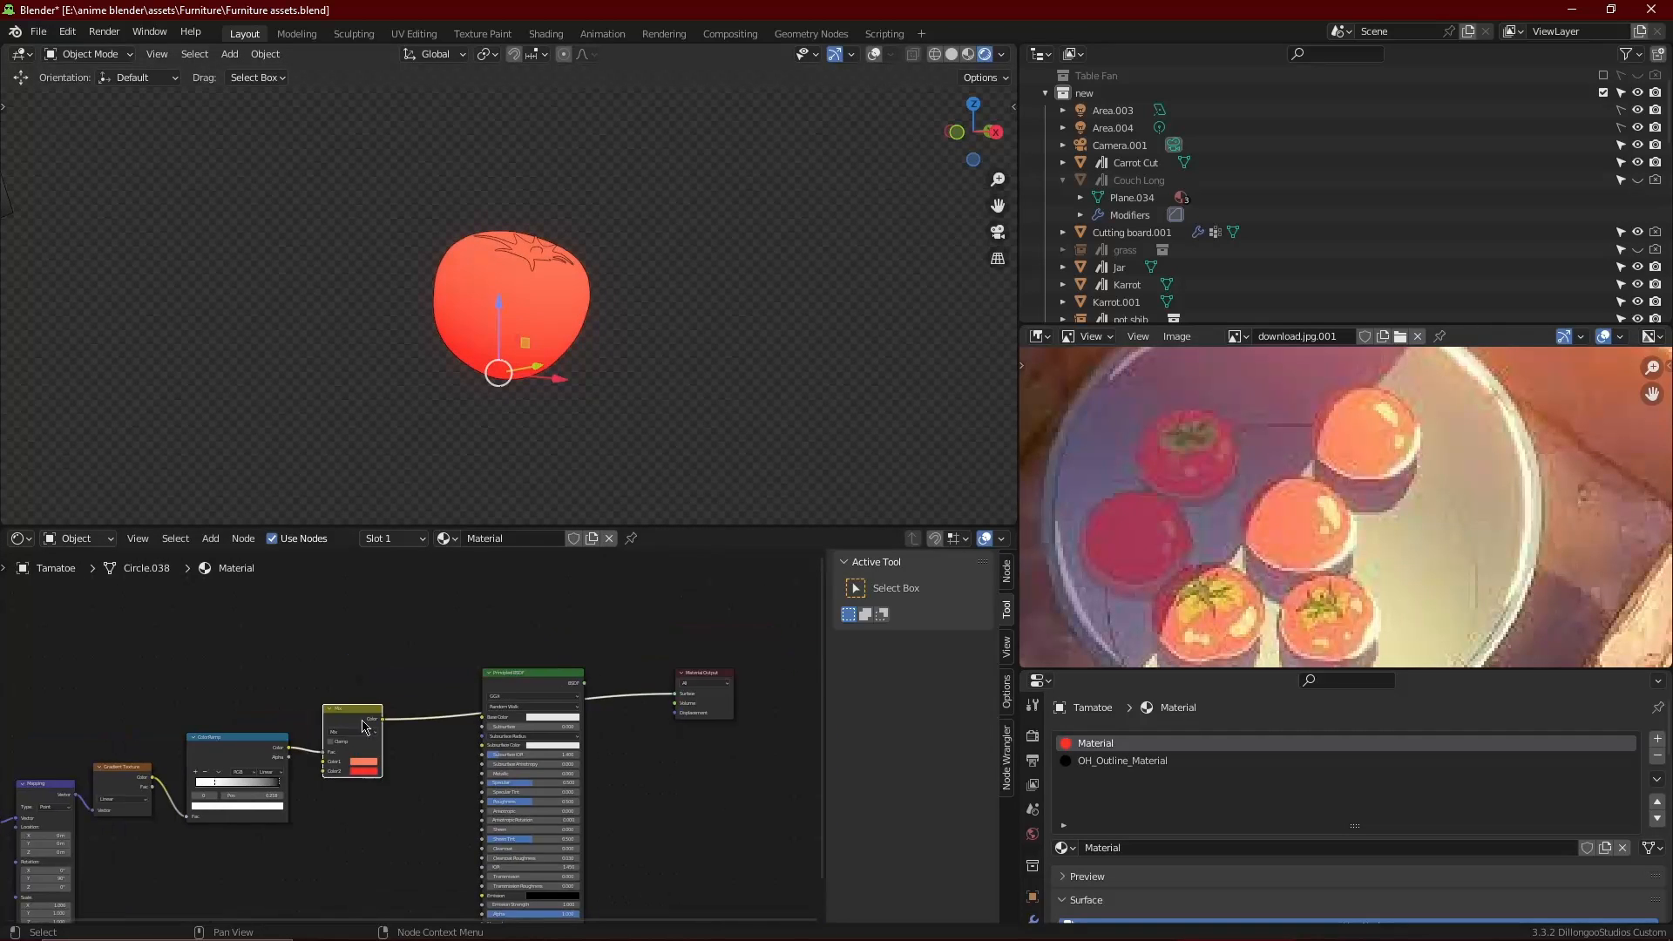
Connect the Mix output to the Principled BSDF's Base Color, save, and set Roughness to 0
left_click_drag(484, 725, 482, 718)
key("ctrl+s")
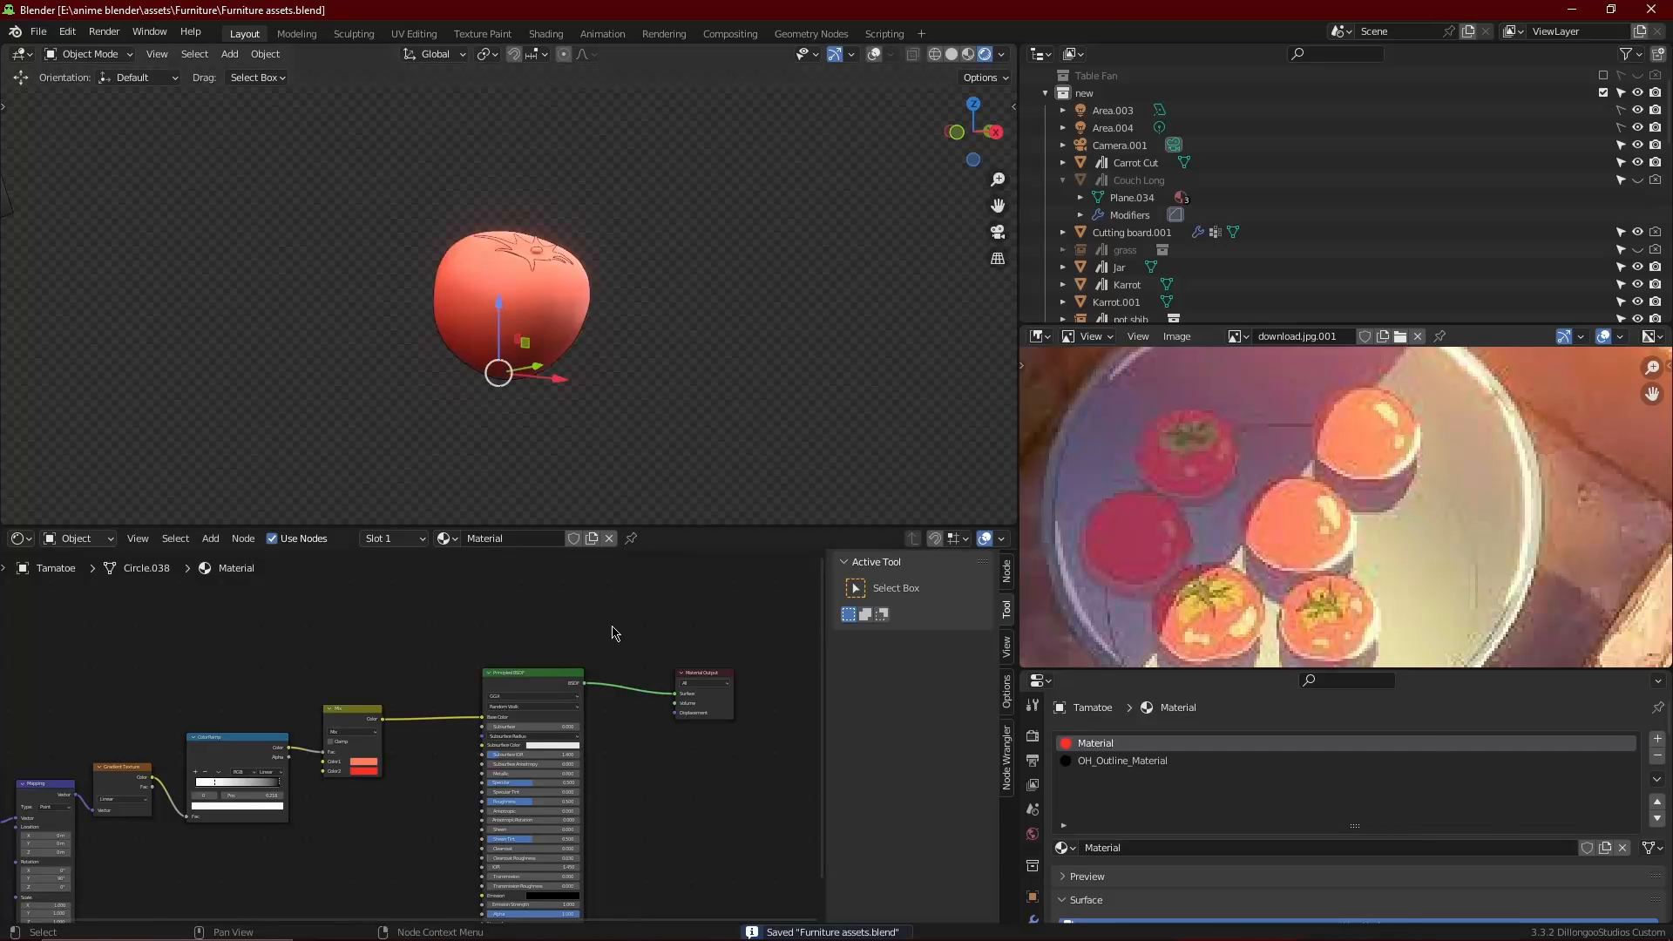
scroll(421, 731, "up", 1)
left_click_drag(565, 819, 504, 819)
left_click(947, 161)
left_click_drag(994, 172, 675, 414)
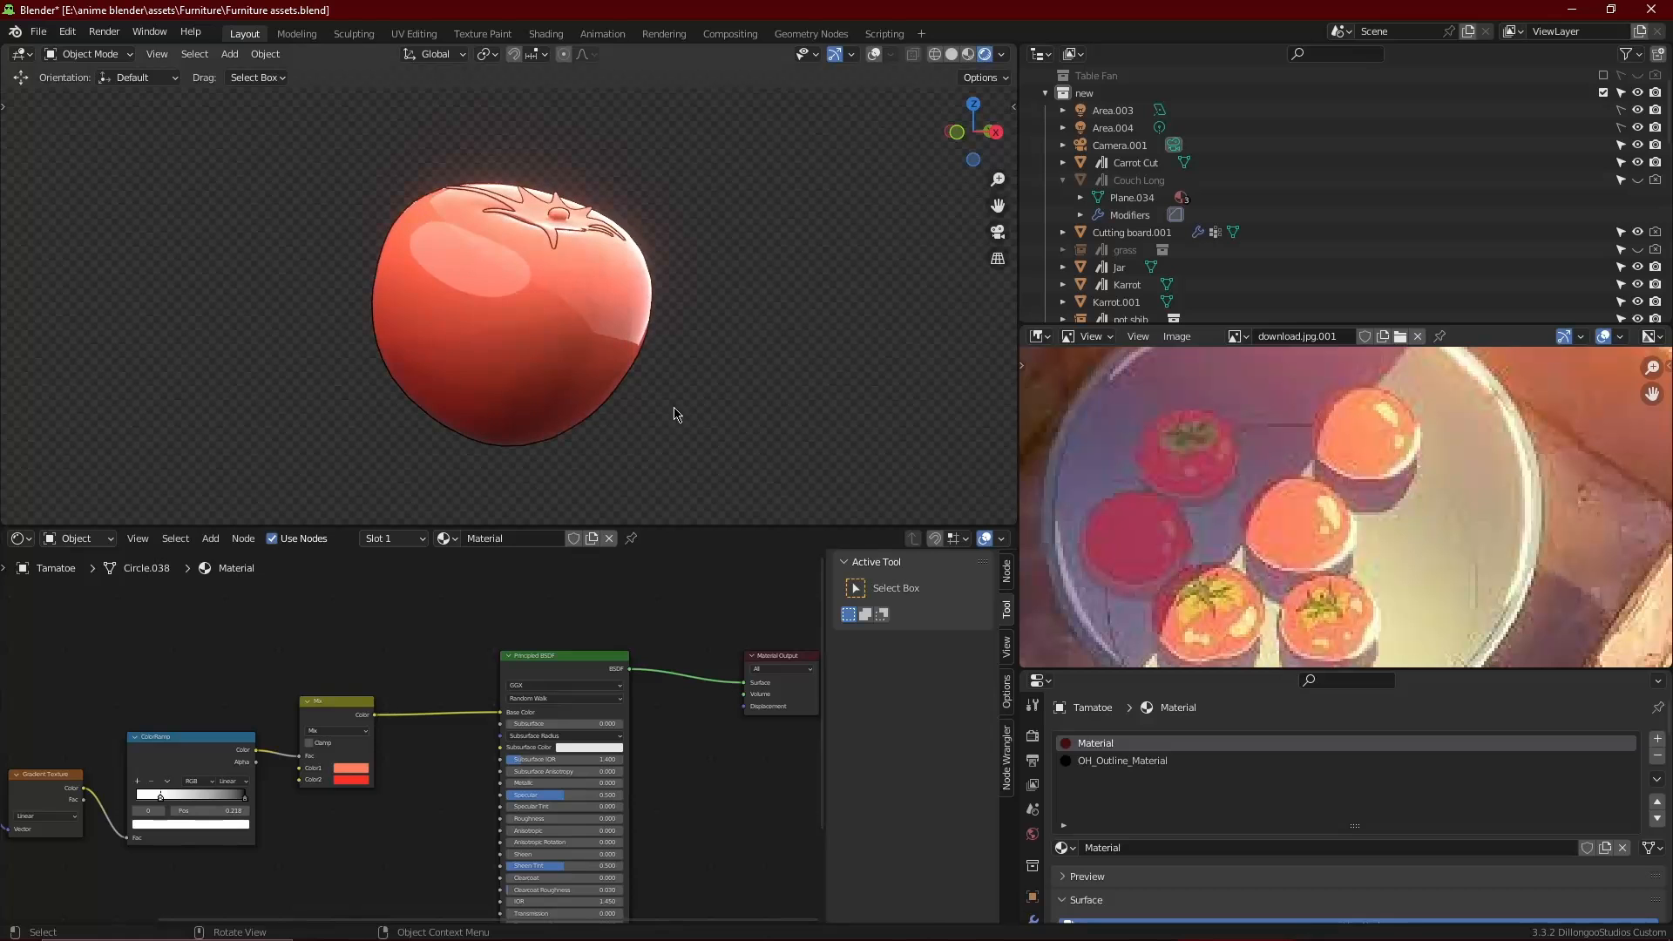
Move the Principled BSDF and Material Output nodes away from the Mix node to make room, and save
scroll(625, 632, "down", 3)
left_click_drag(725, 612, 490, 746)
key("g")
left_click(646, 730)
key("ctrl+s")
Duplicate the Mix node onto the link to the Principled BSDF and set its blend mode to Color
left_click(376, 727)
key("shift+d")
left_click(492, 684)
scroll(493, 684, "up", 3)
left_click(545, 654)
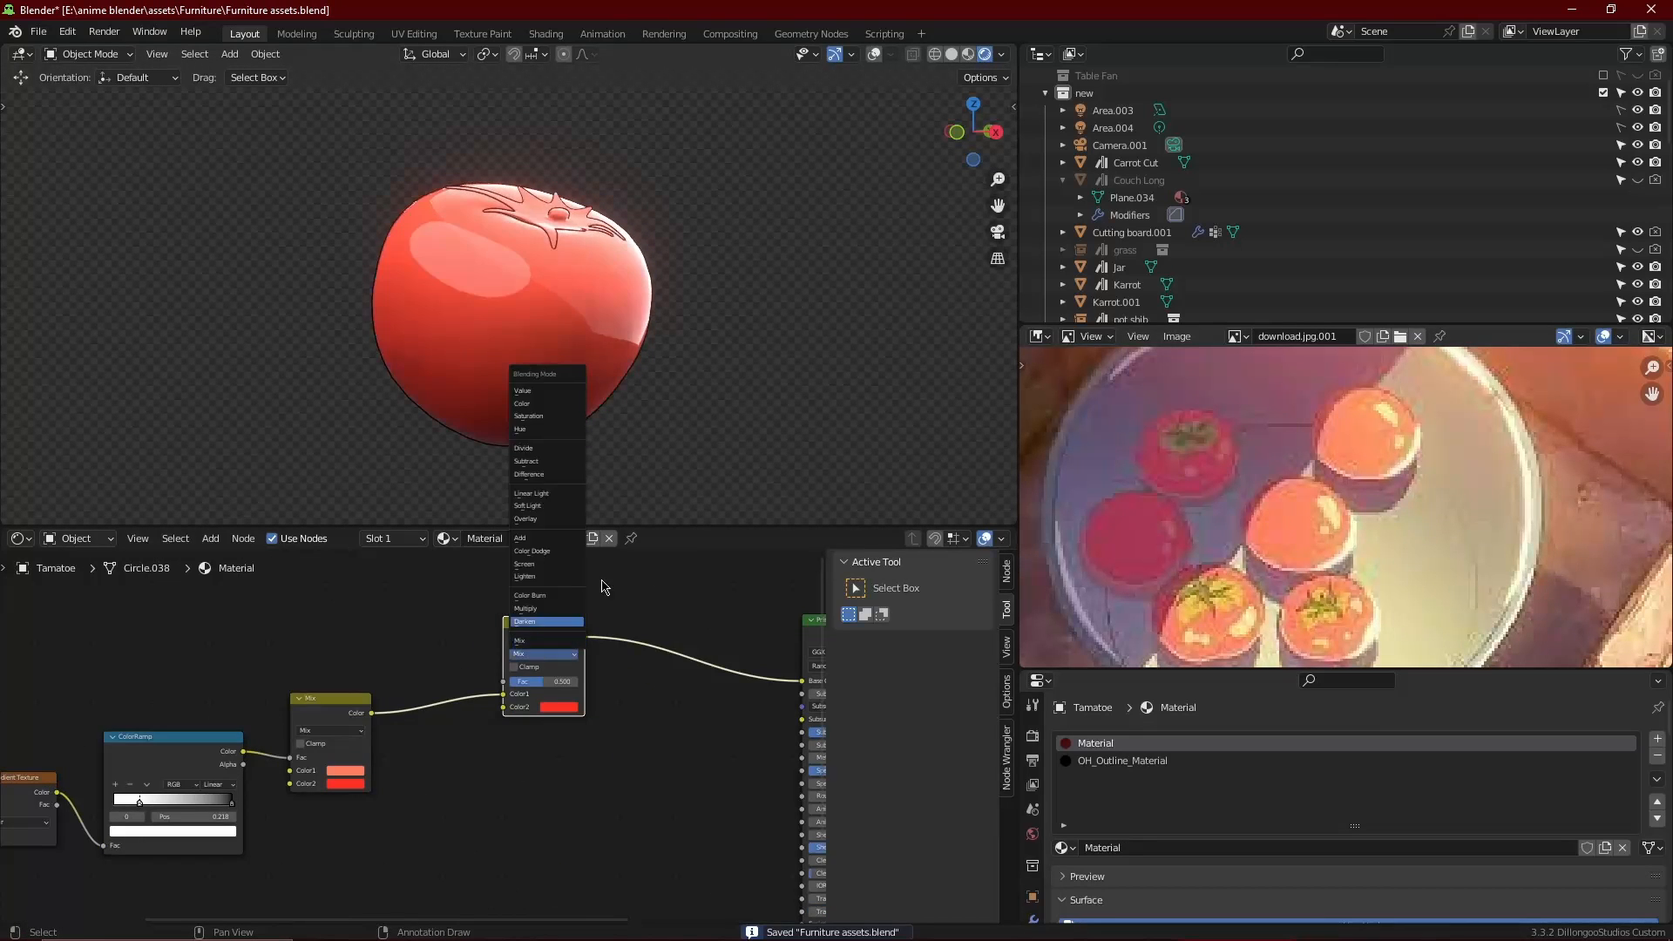
left_click(537, 404)
scroll(521, 730, "up", 3)
mouse_move(524, 684)
left_mouse_down()
mouse_move(527, 700)
mouse_move(526, 686)
left_mouse_up()
scroll(442, 644, "down", 4)
middle_click_drag(367, 580, 407, 635)
key("shift+a")
key("s")
key("Escape")
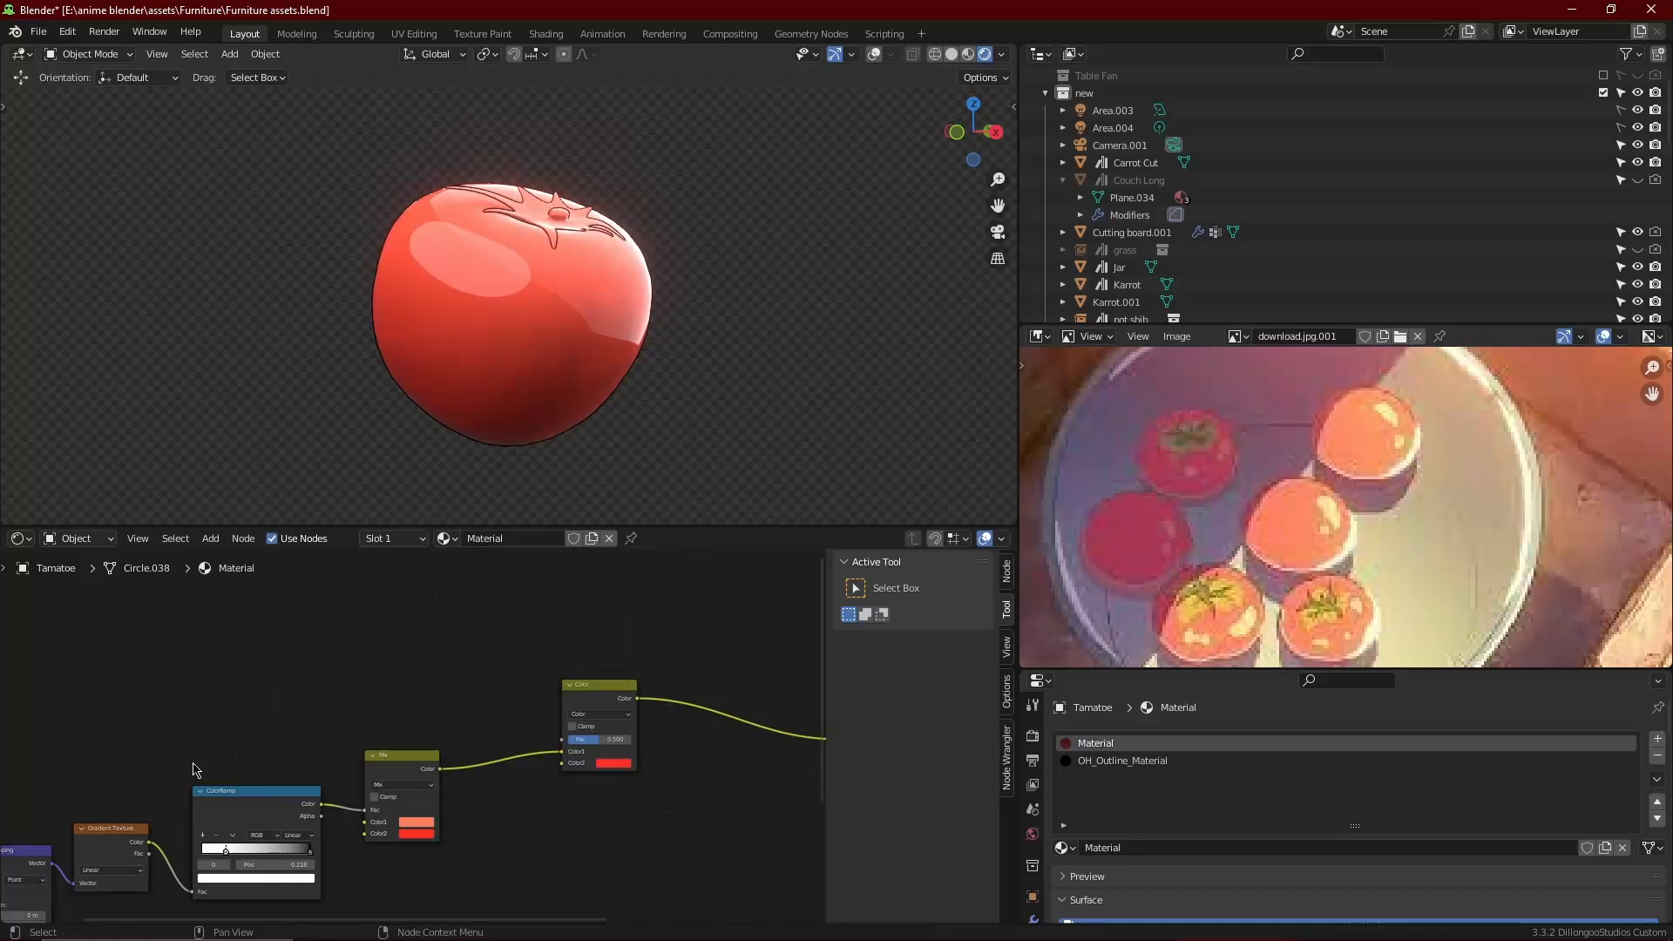
Duplicate the Gradient Texture, connect it to the Color node's Color2, and add its own Texture Coordinate and Mapping nodes
left_click(129, 832)
key("shift+d")
left_click(315, 653)
left_click_drag(336, 663, 269, 628)
key("ctrl+t")
left_click_drag(159, 649, 105, 628)
scroll(1224, 597, "up", 1)
Duplicate the ColorRamp onto the new Gradient Texture's output link and preview it on the tomato
middle_click_drag(1224, 596, 1265, 562)
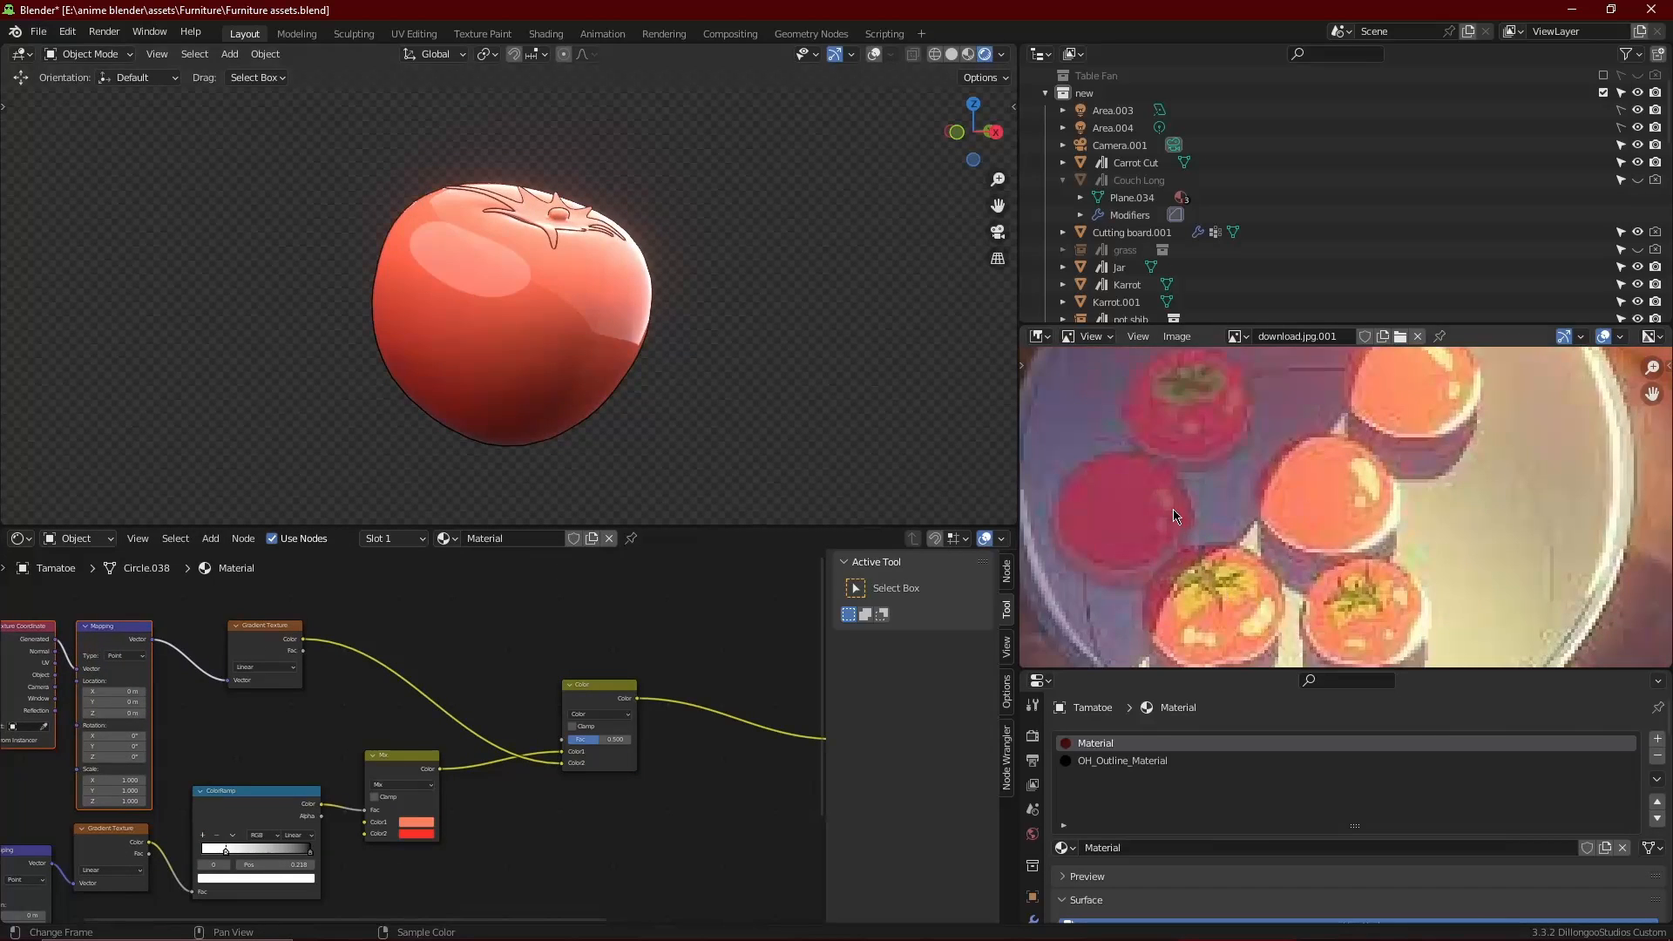
middle_click_drag(646, 284, 636, 290)
scroll(293, 806, "up", 2)
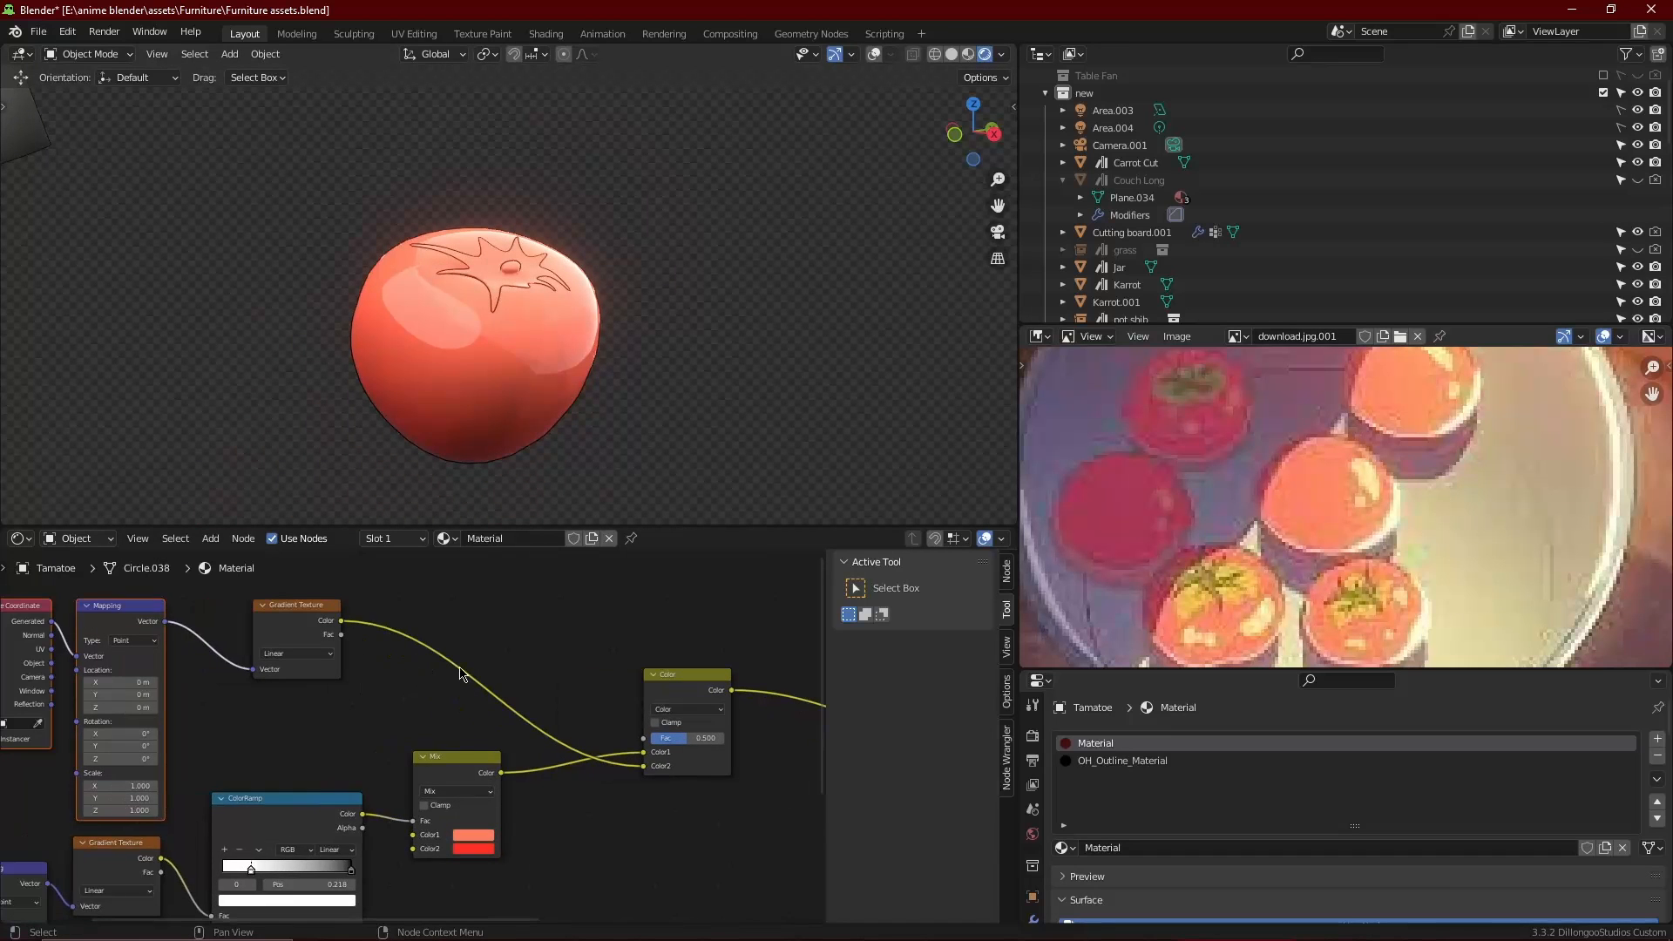
left_click(293, 806)
key("shift+d")
left_click(477, 603)
left_click(505, 613, "ctrl+shift")
Set the new Gradient Texture to Quadratic Sphere and feed its Mapping node from the Object coordinates
scroll(441, 610, "up", 2)
middle_click_drag(338, 698, 457, 702)
left_click(381, 657)
left_click(384, 758)
left_click_drag(72, 669, 104, 662)
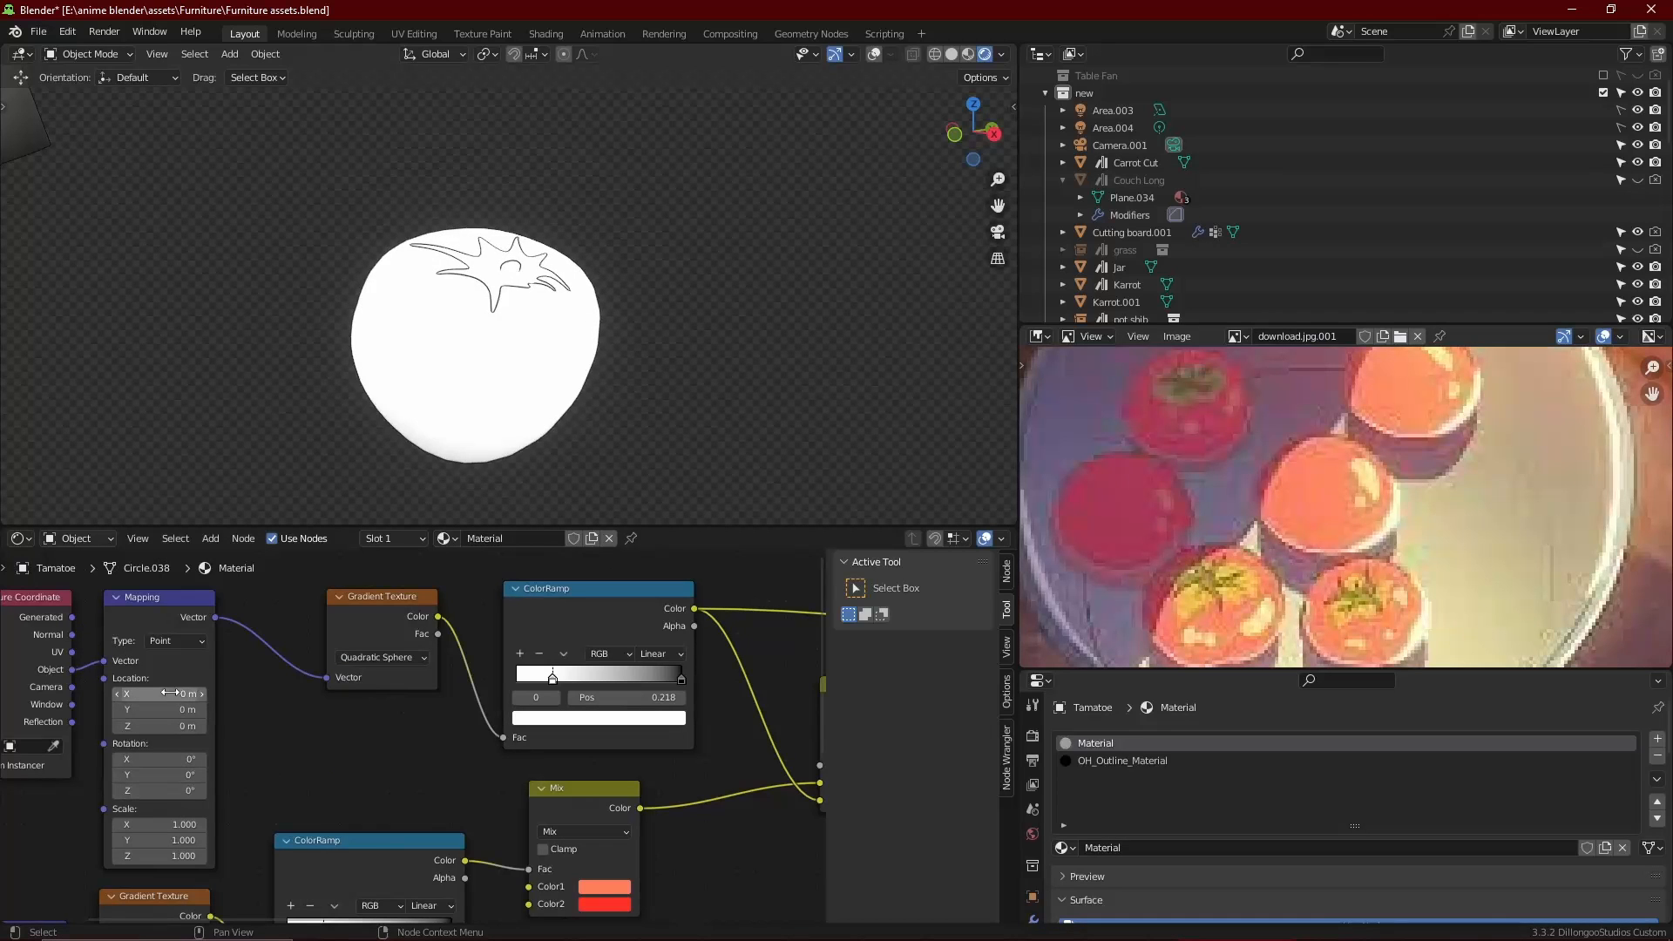
Set the new Mapping's Z location to -0.8 m and move its ColorRamp's black stop to 0.782 and white stop to 0.373
left_click_drag(158, 710, 159, 711)
left_click_drag(160, 726, 155, 726)
left_click_drag(682, 679, 578, 684)
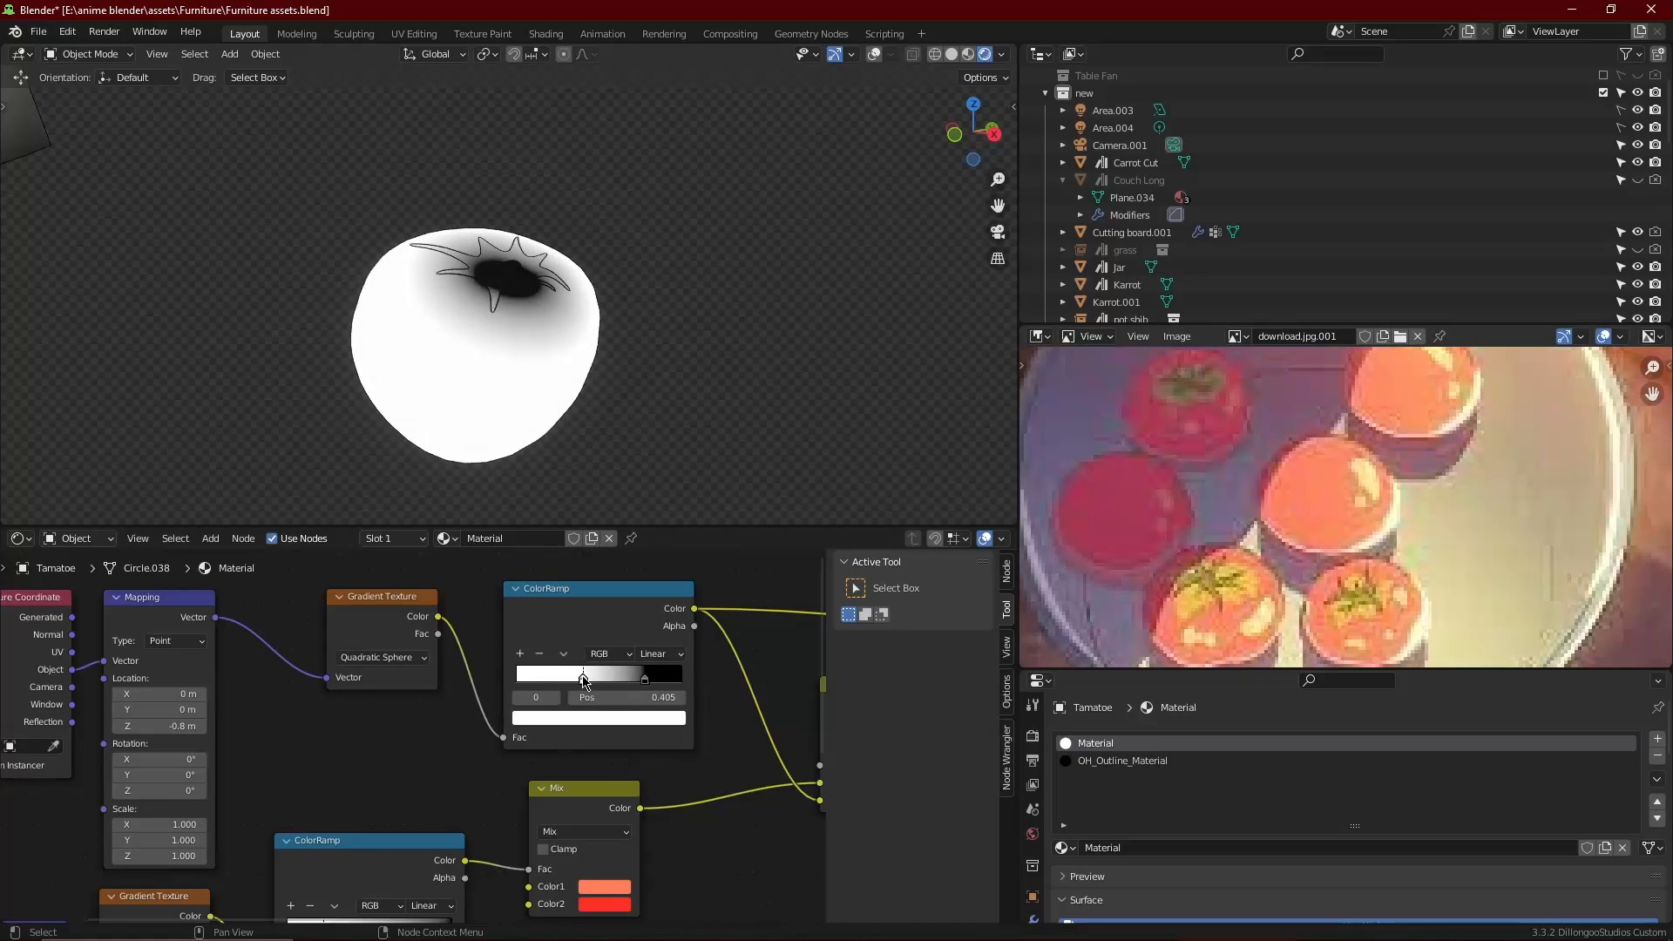
Preview the Color blend node's output on the tomato
scroll(602, 687, "down", 7)
left_click(672, 712, "ctrl+shift")
scroll(640, 716, "up", 4)
middle_click_drag(612, 719, 560, 712)
scroll(560, 712, "up", 1)
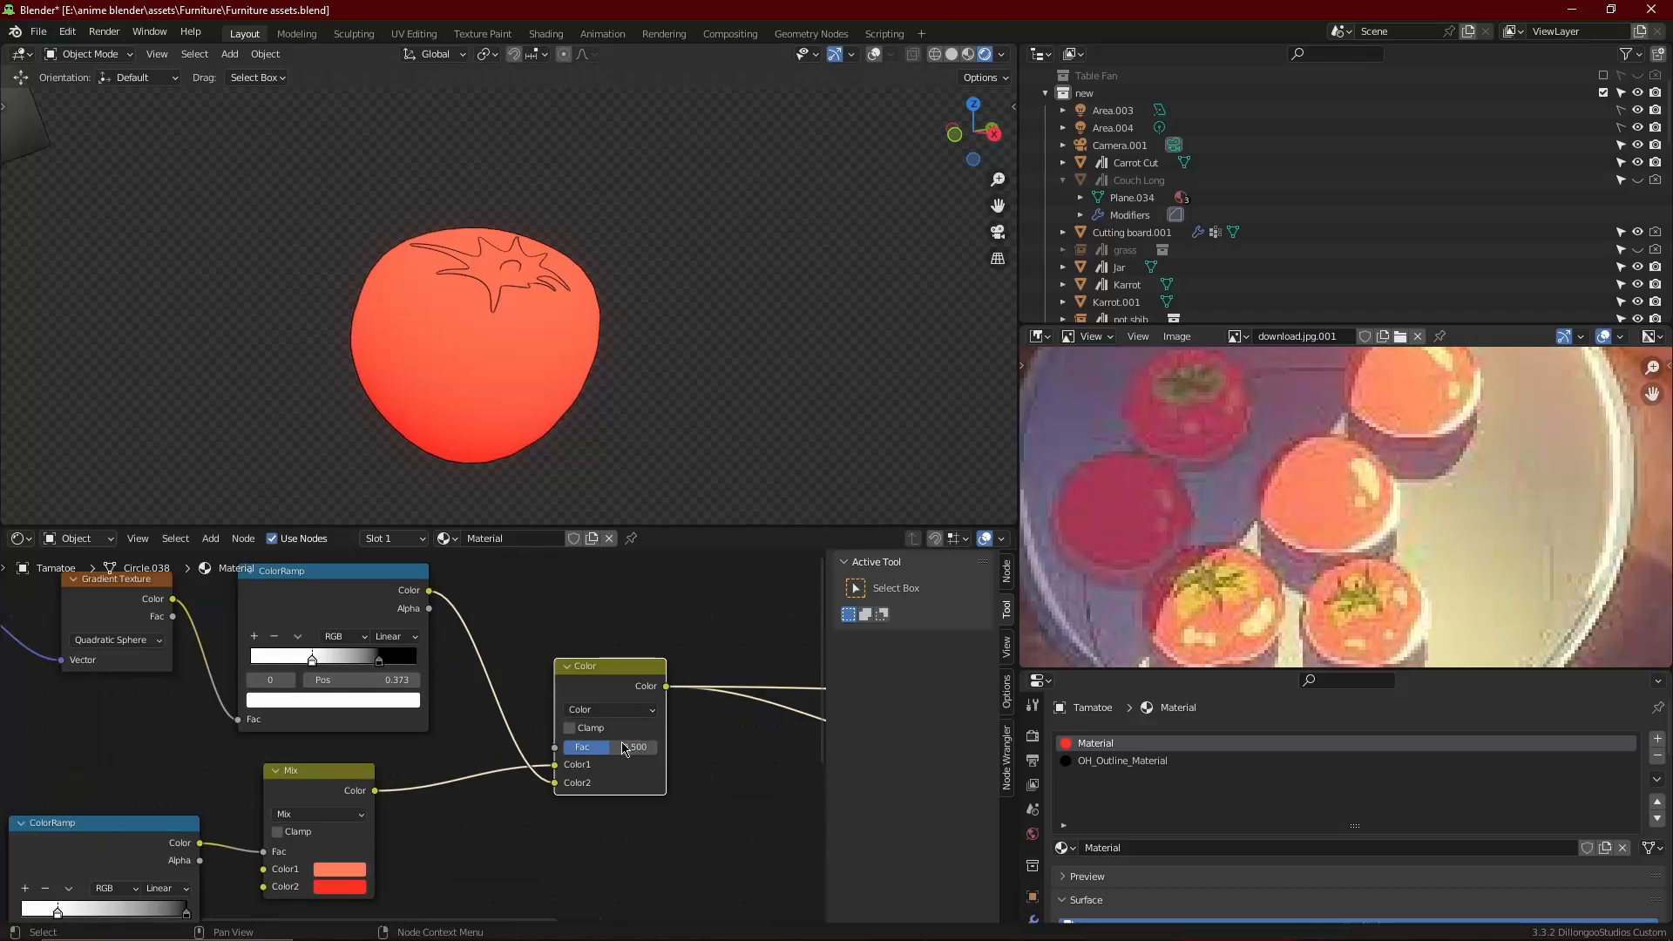
Color the second ColorRamp's black stop green and change the Color node to Mix blending with Fac 1.000
left_click(363, 698)
mouse_move(323, 528)
left_mouse_down()
mouse_move(343, 506)
mouse_move(323, 532)
left_mouse_up()
right_click(335, 529)
left_click(381, 661)
left_click(372, 697)
left_click(383, 524)
right_click(323, 533)
right_click(303, 533)
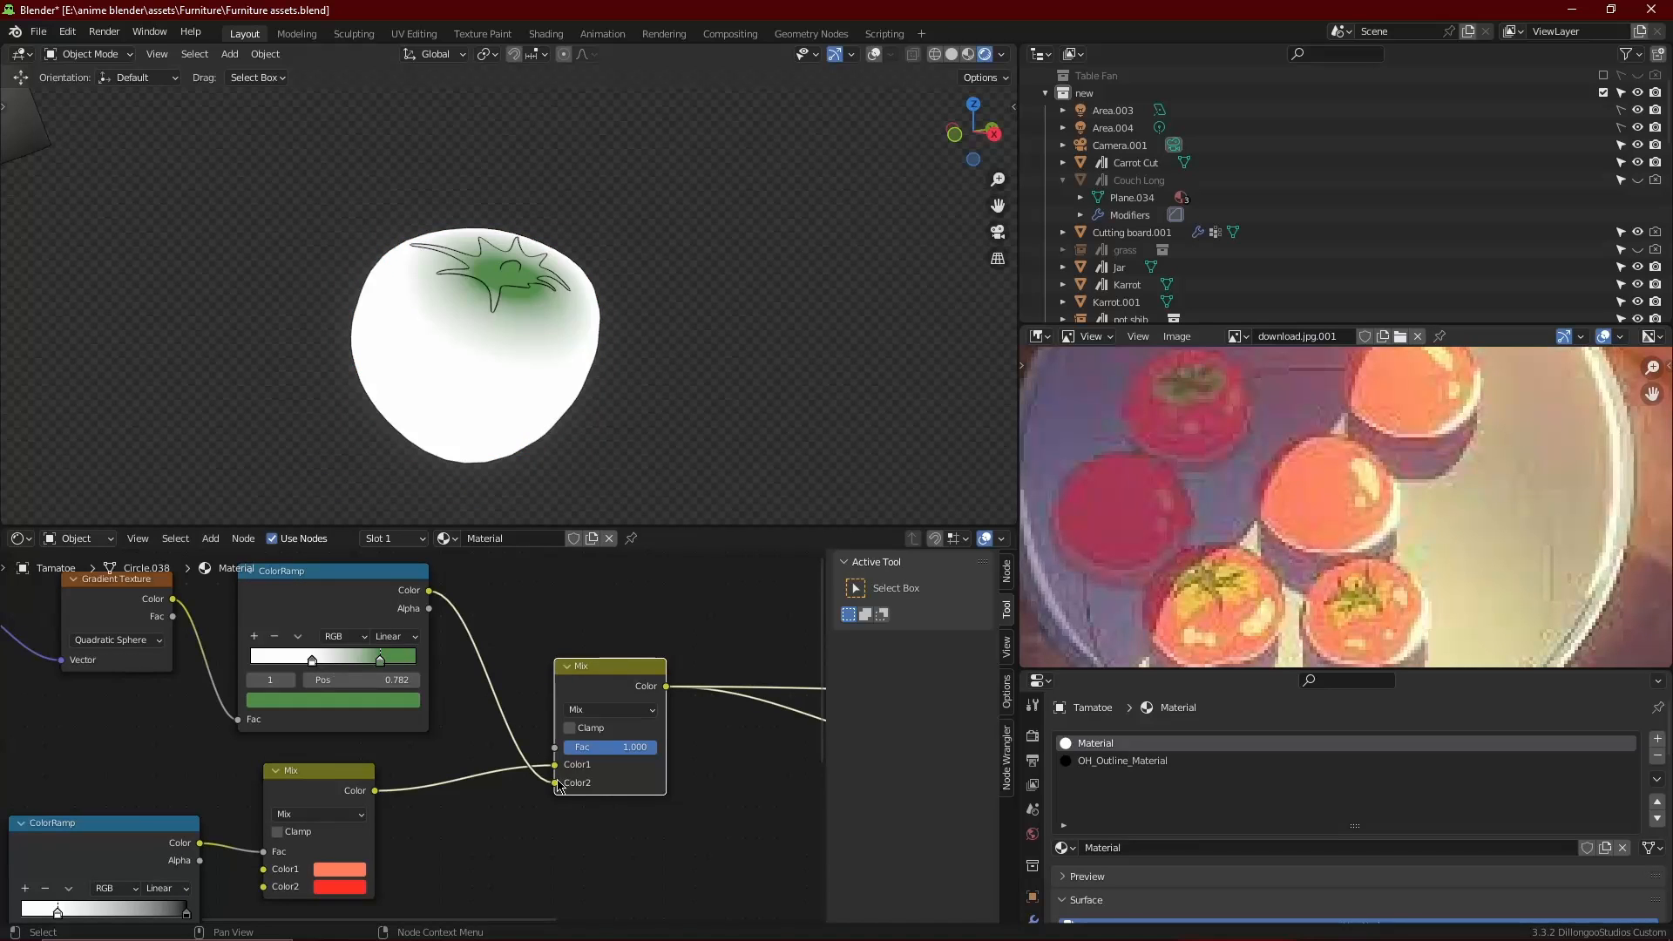
Connect the second ColorRamp to the last Mix node's Fac, then return its green stop to black and flip the ramp
left_click_drag(554, 783, 554, 747)
left_click(381, 711)
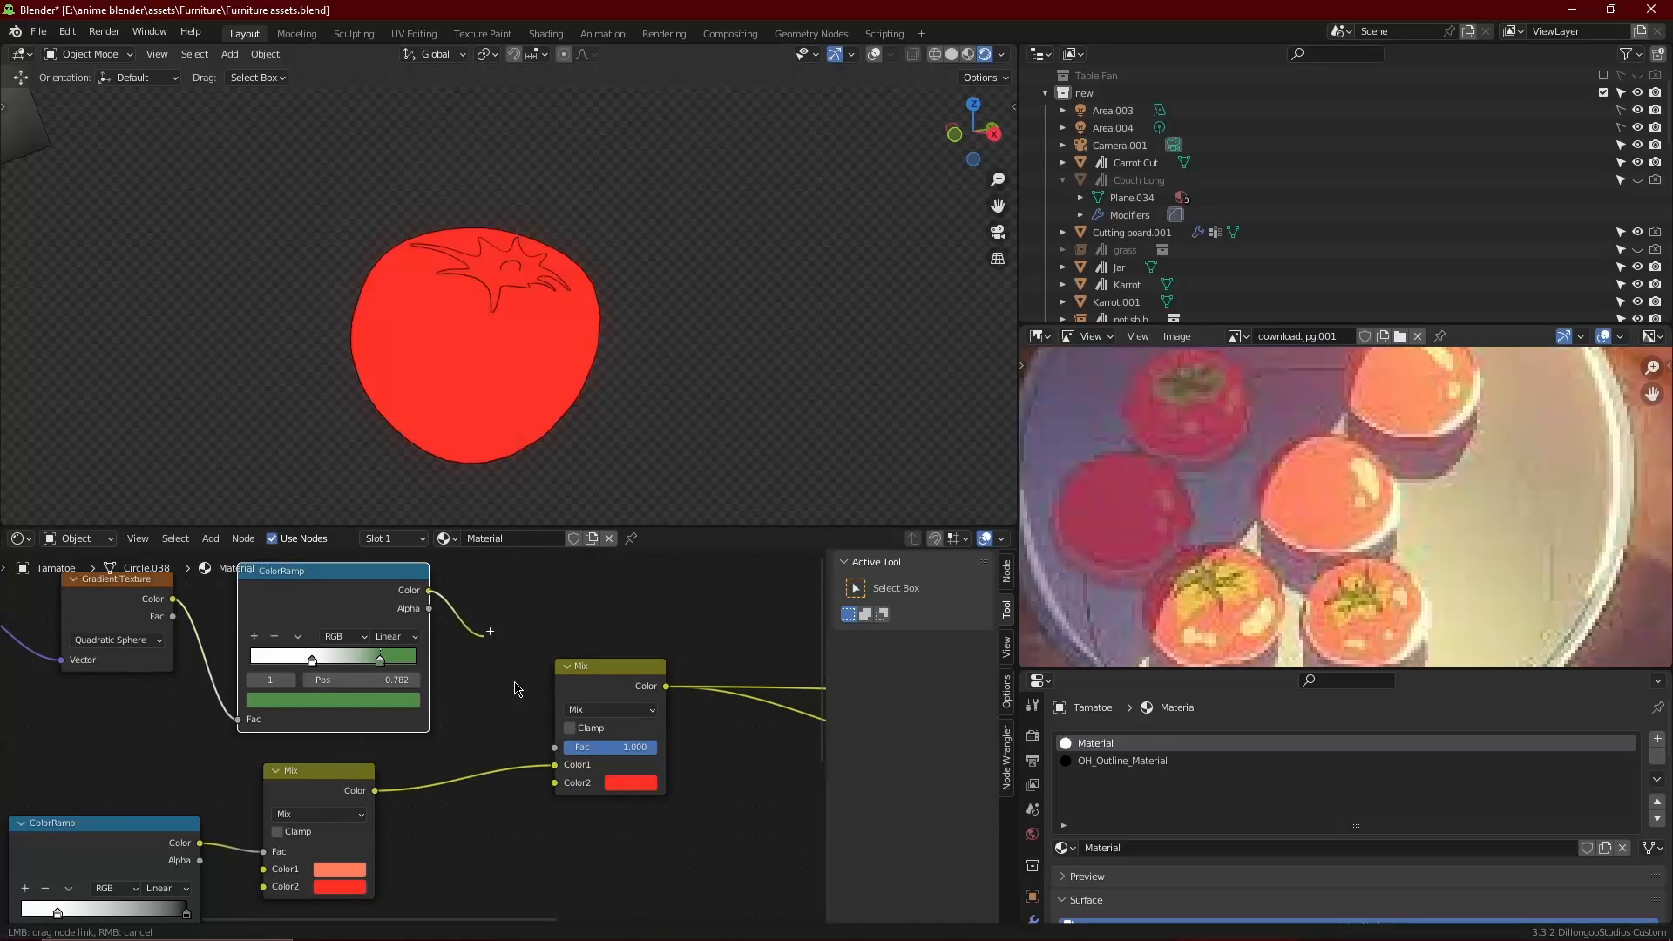
left_click(381, 703)
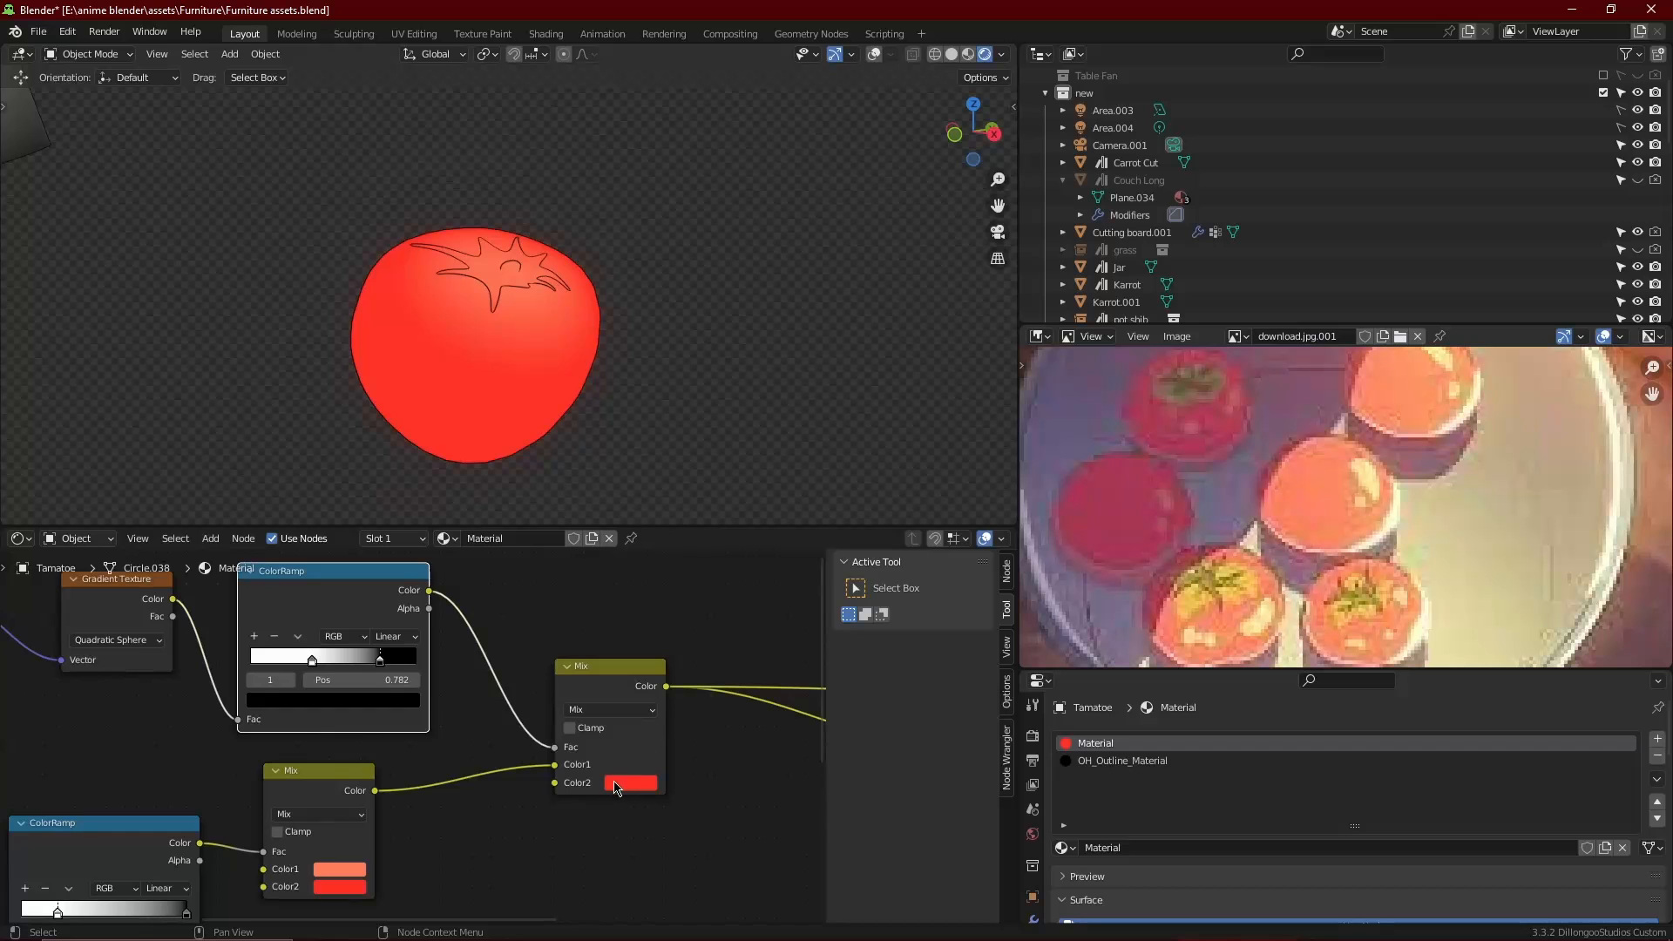
left_click(297, 636)
left_click(335, 661)
Move the second ColorRamp's white stop to 0.855 and set the last Mix node's Color2 to light yellow-green
left_click(630, 783)
left_click(729, 601)
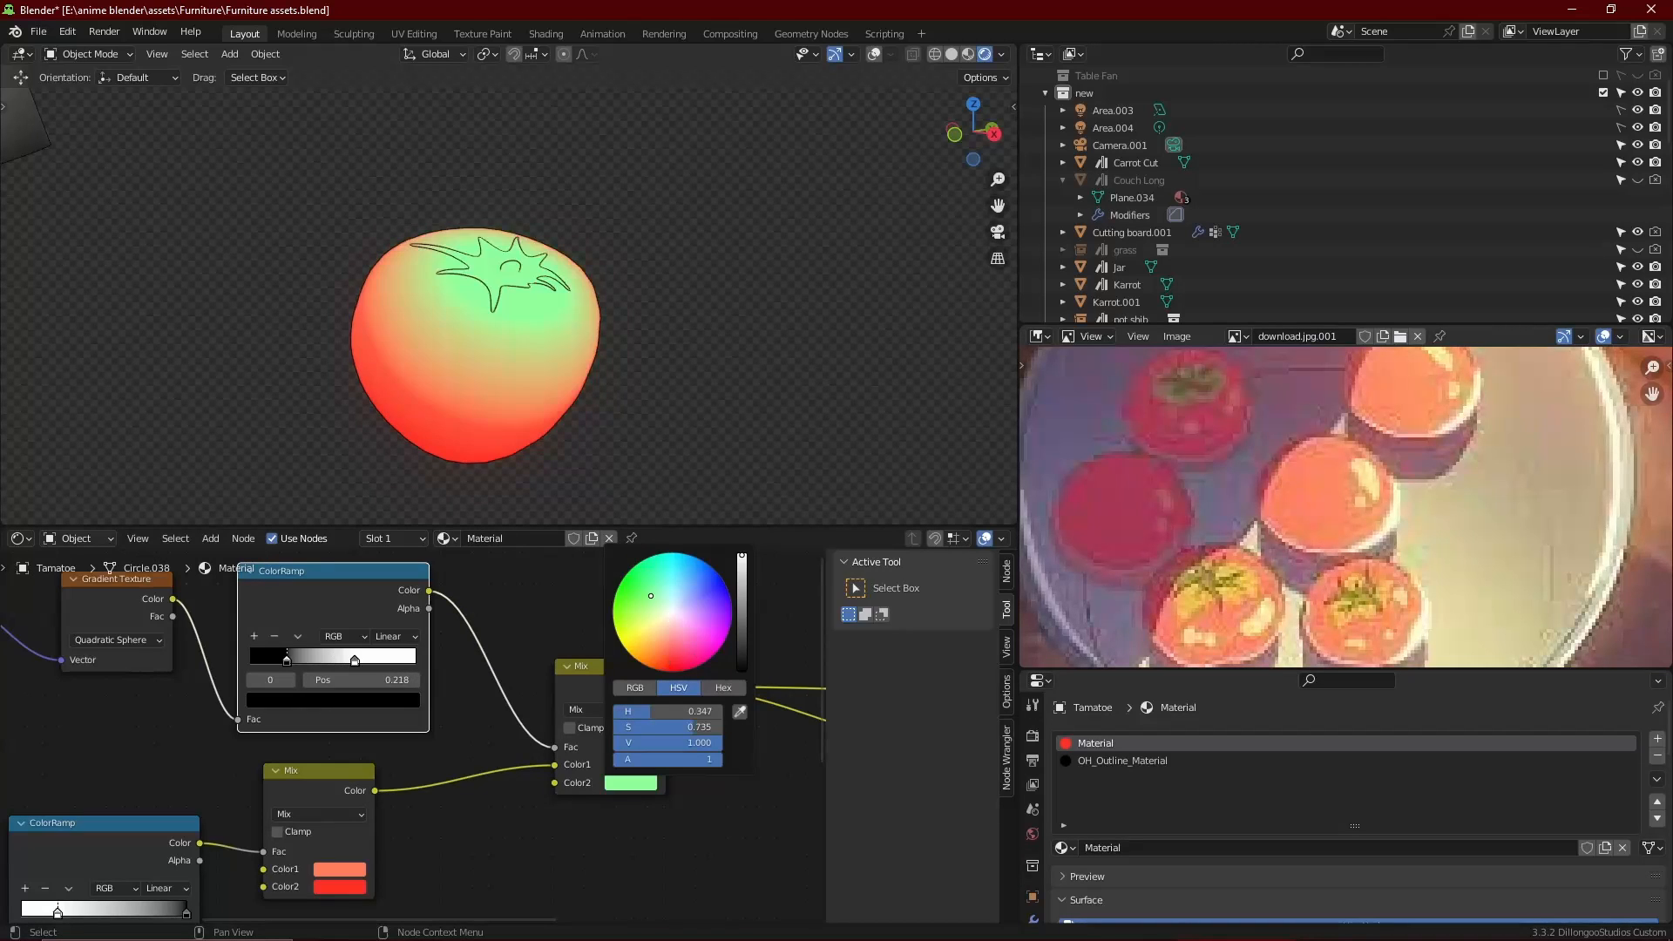
left_click_drag(291, 659, 396, 662)
left_click(624, 787)
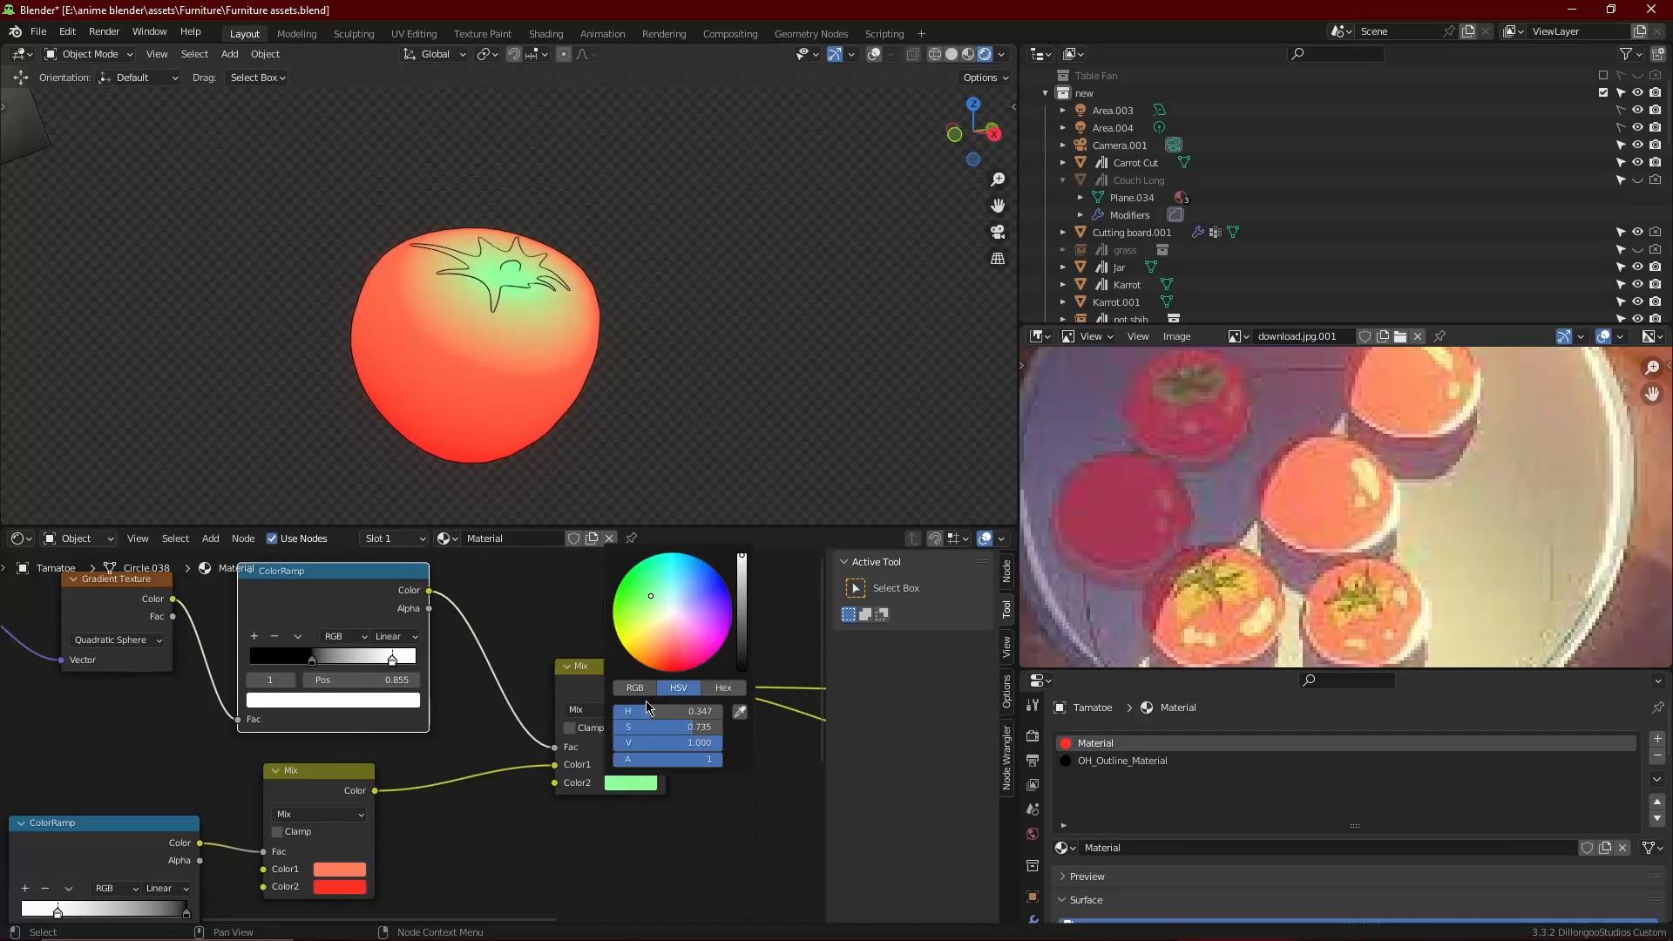
left_click(652, 618)
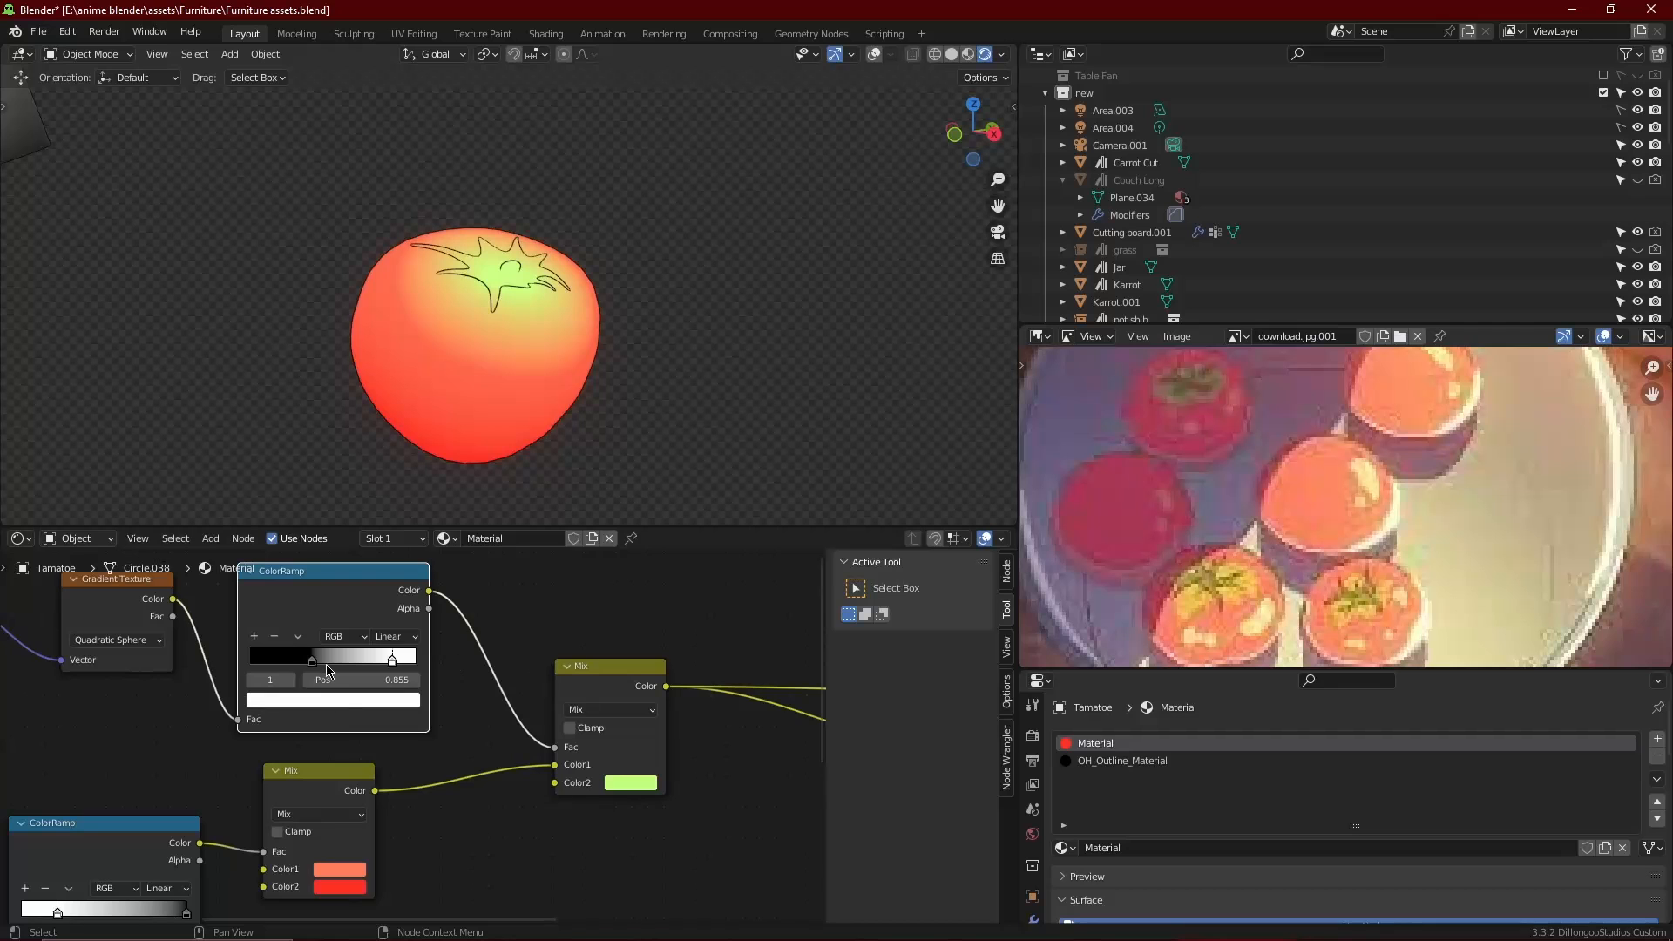
Move the second ColorRamp's black stop to 0.418, shift the selected nodes aside to make room, and save the file
left_click_drag(313, 662, 320, 663)
scroll(549, 673, "down", 9)
left_click_drag(552, 741, 53, 675)
key("g")
left_click(465, 650)
scroll(465, 650, "down", 3)
key("ctrl+s")
Add a MixRGB node on the link between the second ColorRamp and the last Mix node's Fac
key("shift+a")
left_click(483, 589)
type("mix")
left_click(500, 616)
left_click(430, 631)
scroll(431, 631, "up", 5)
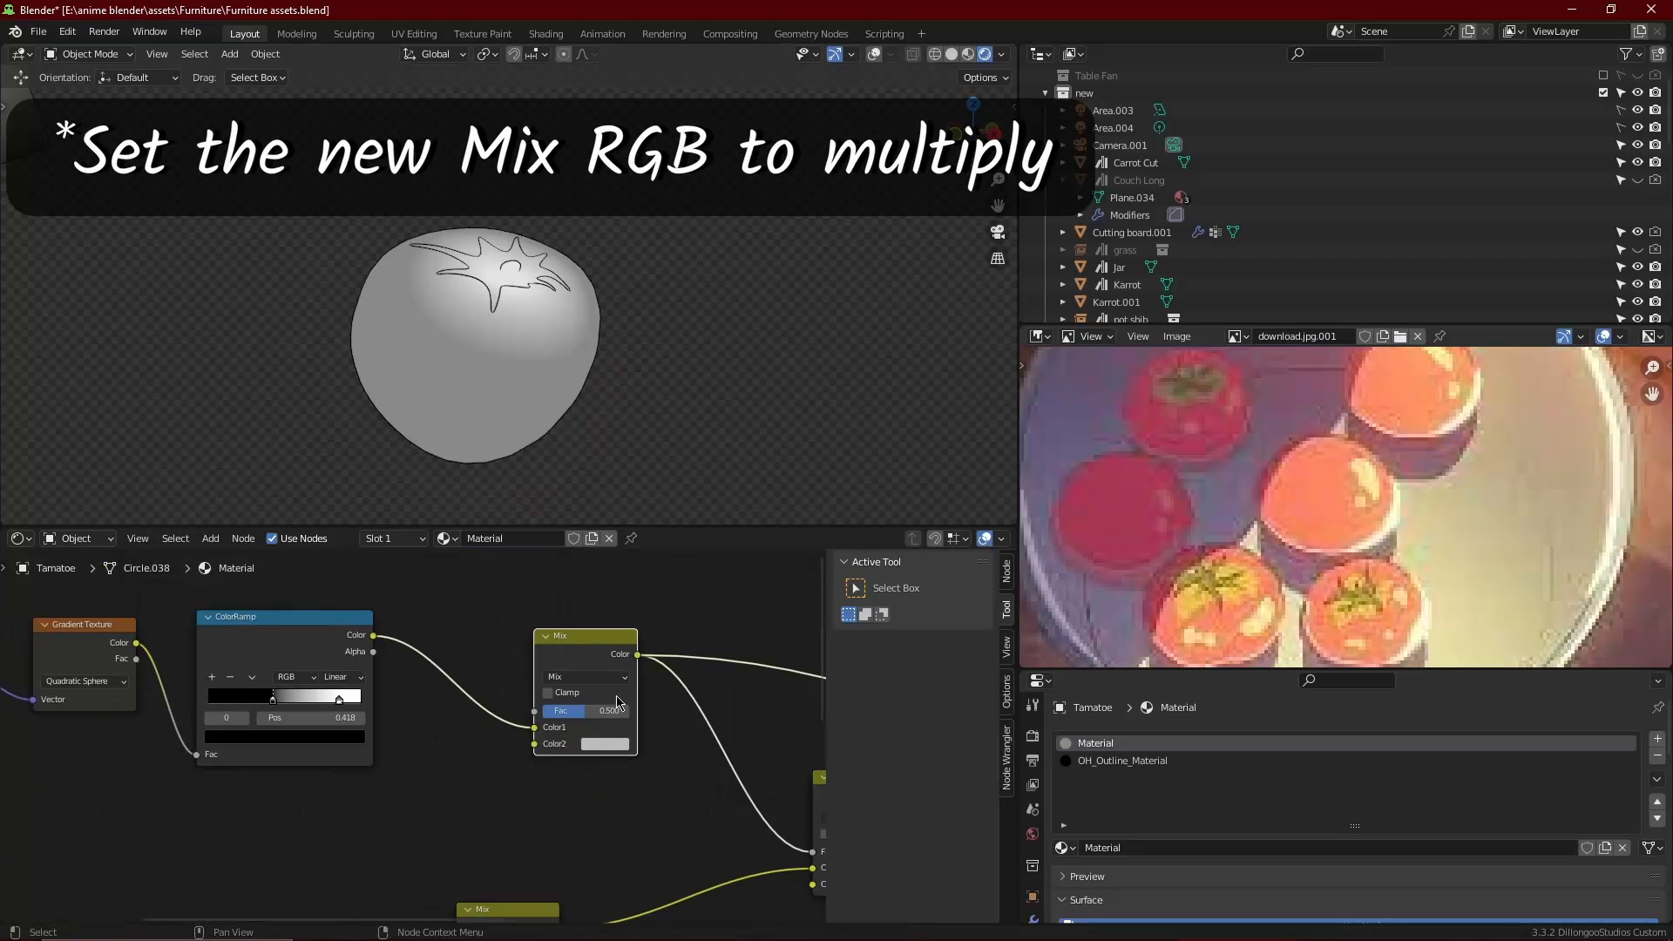
Set the new Mix node's blending to Multiply and its Color2 to black
left_click(587, 678)
left_click(564, 618)
scroll(489, 728, "down", 1)
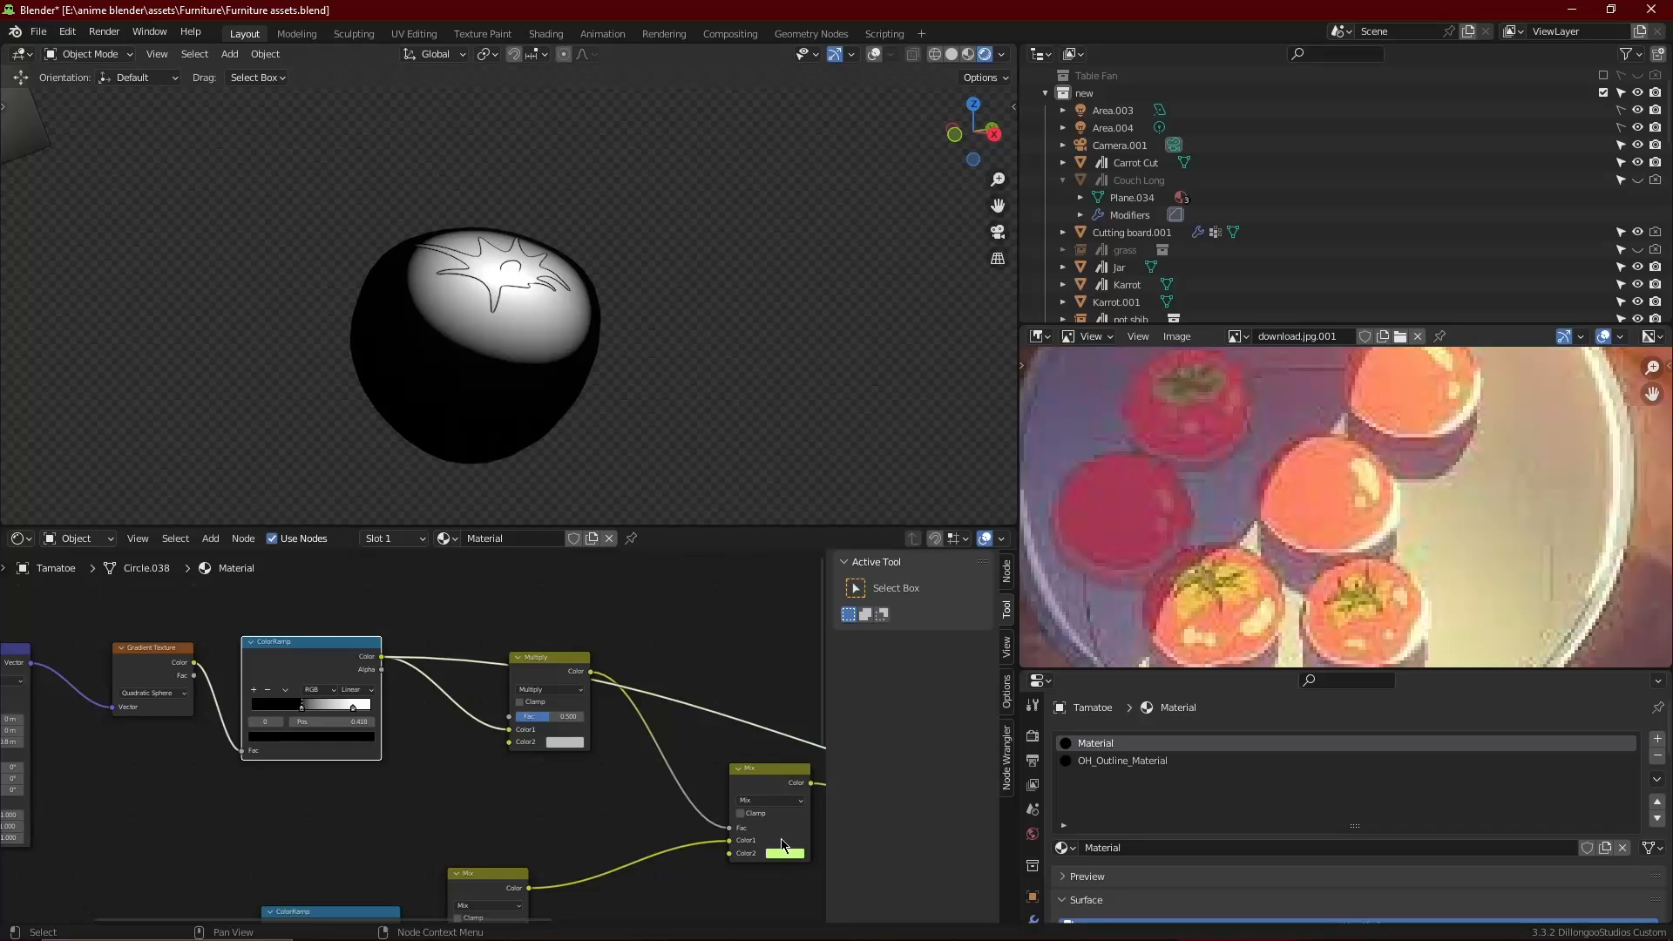
scroll(400, 707, "up", 1)
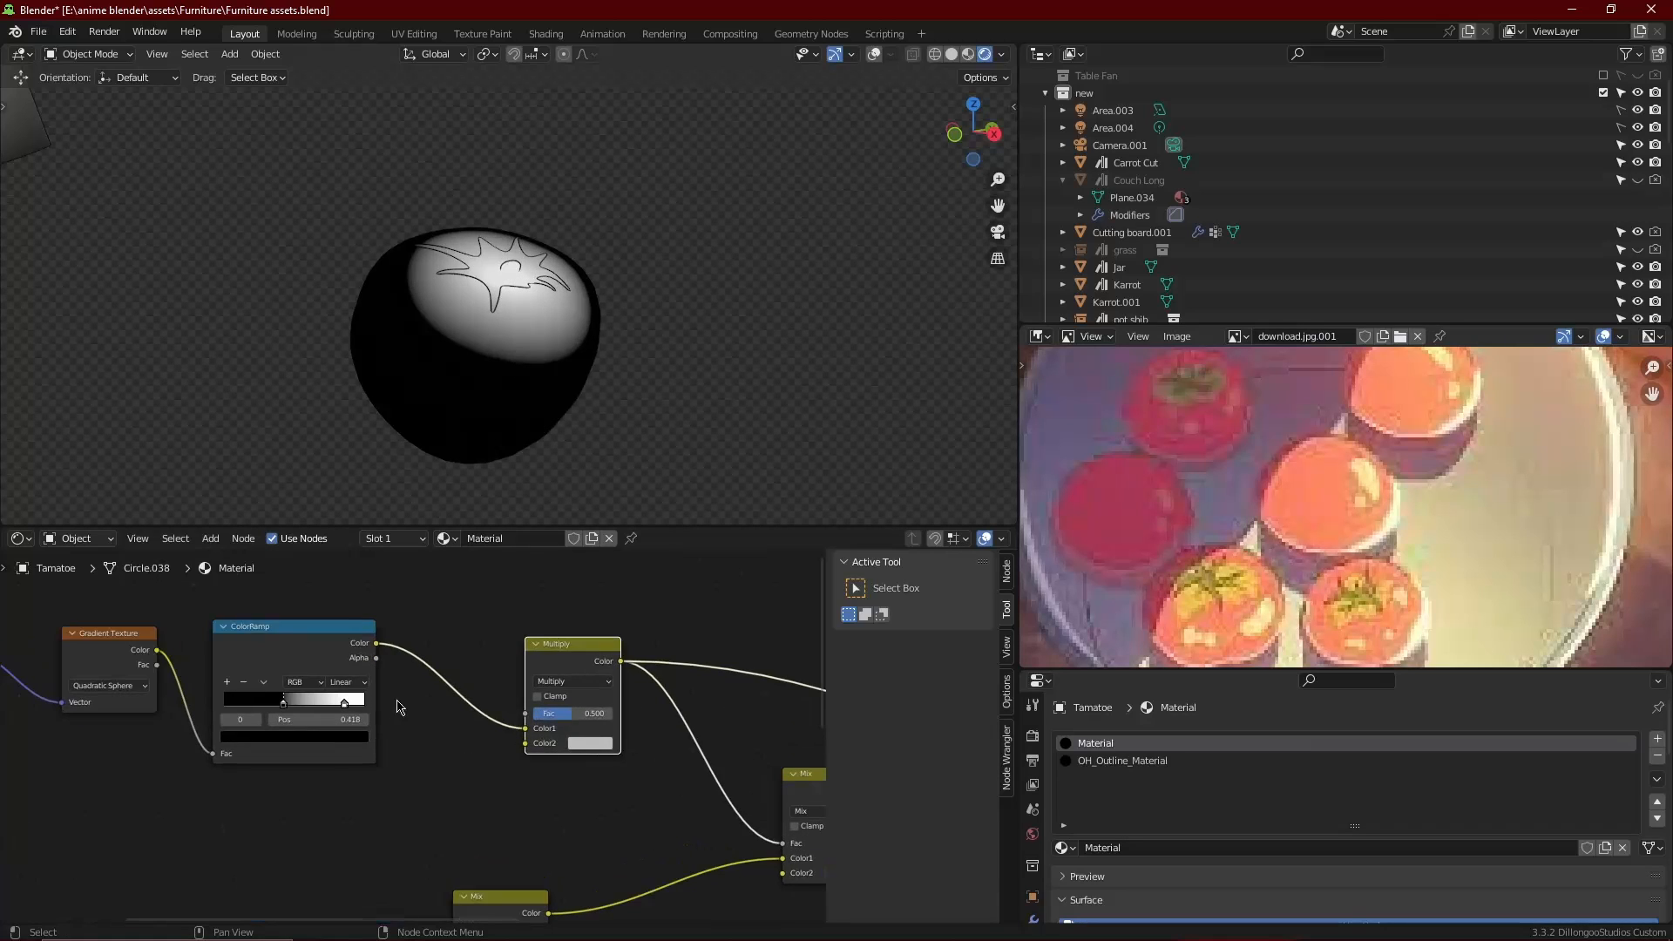
left_click(600, 744)
left_click_drag(688, 628, 687, 649)
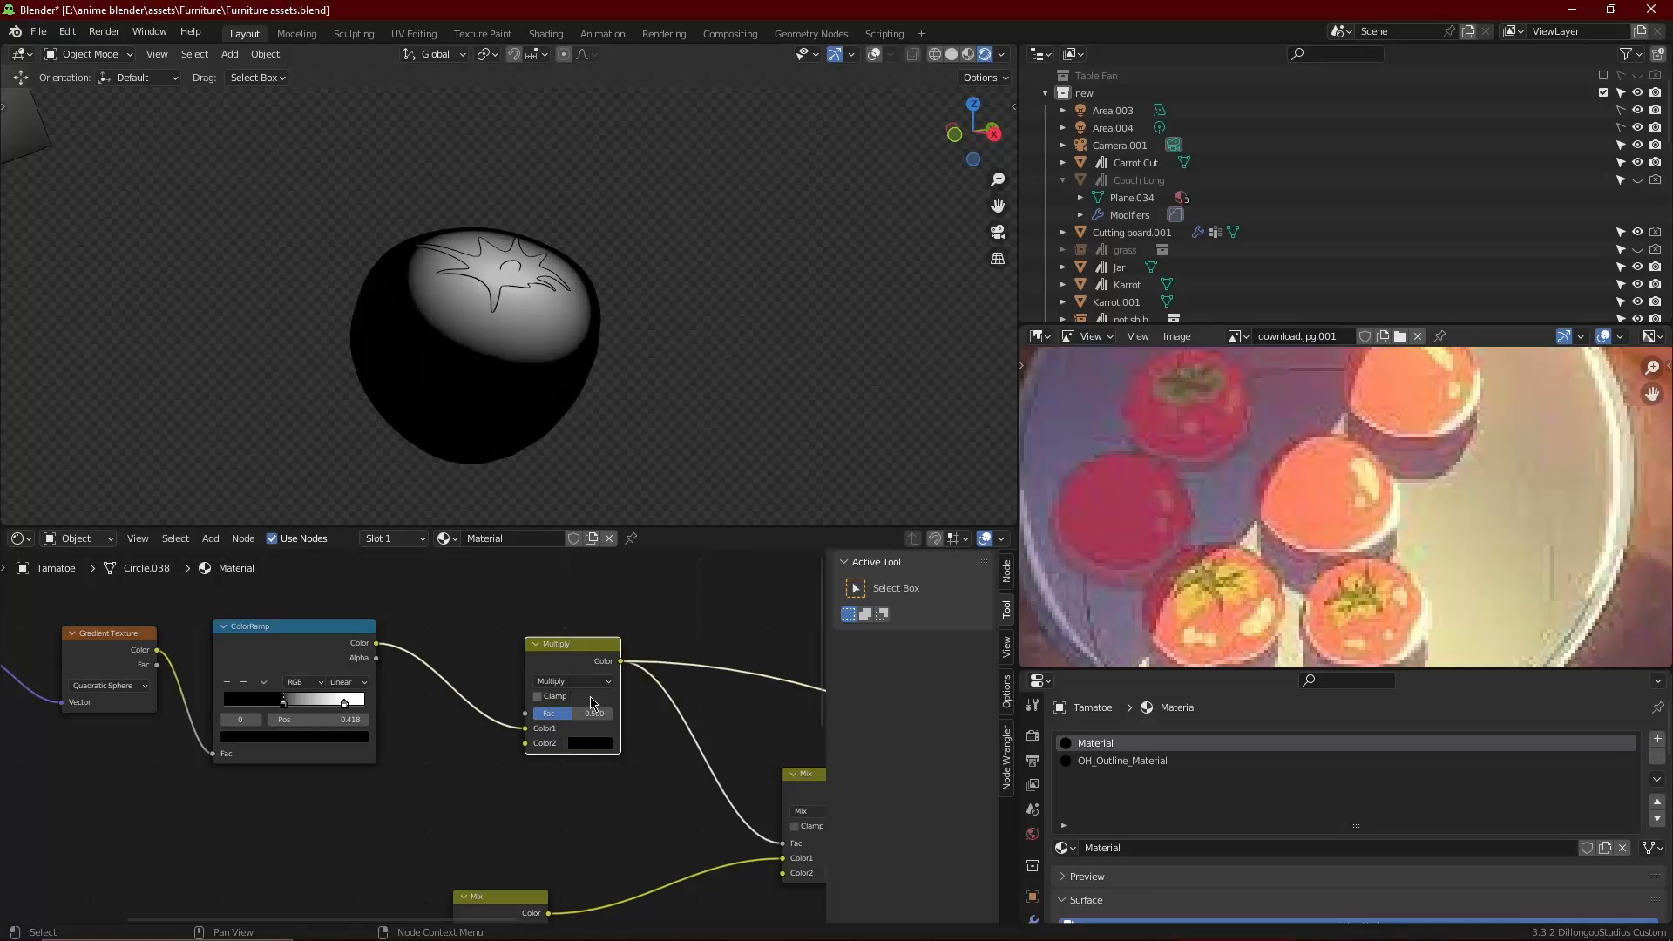
Duplicate the Quadratic Sphere gradient branch above the original and connect the copied ColorRamp to the Multiply node's Fac
scroll(332, 684, "down", 3)
left_click_drag(332, 681, 271, 706)
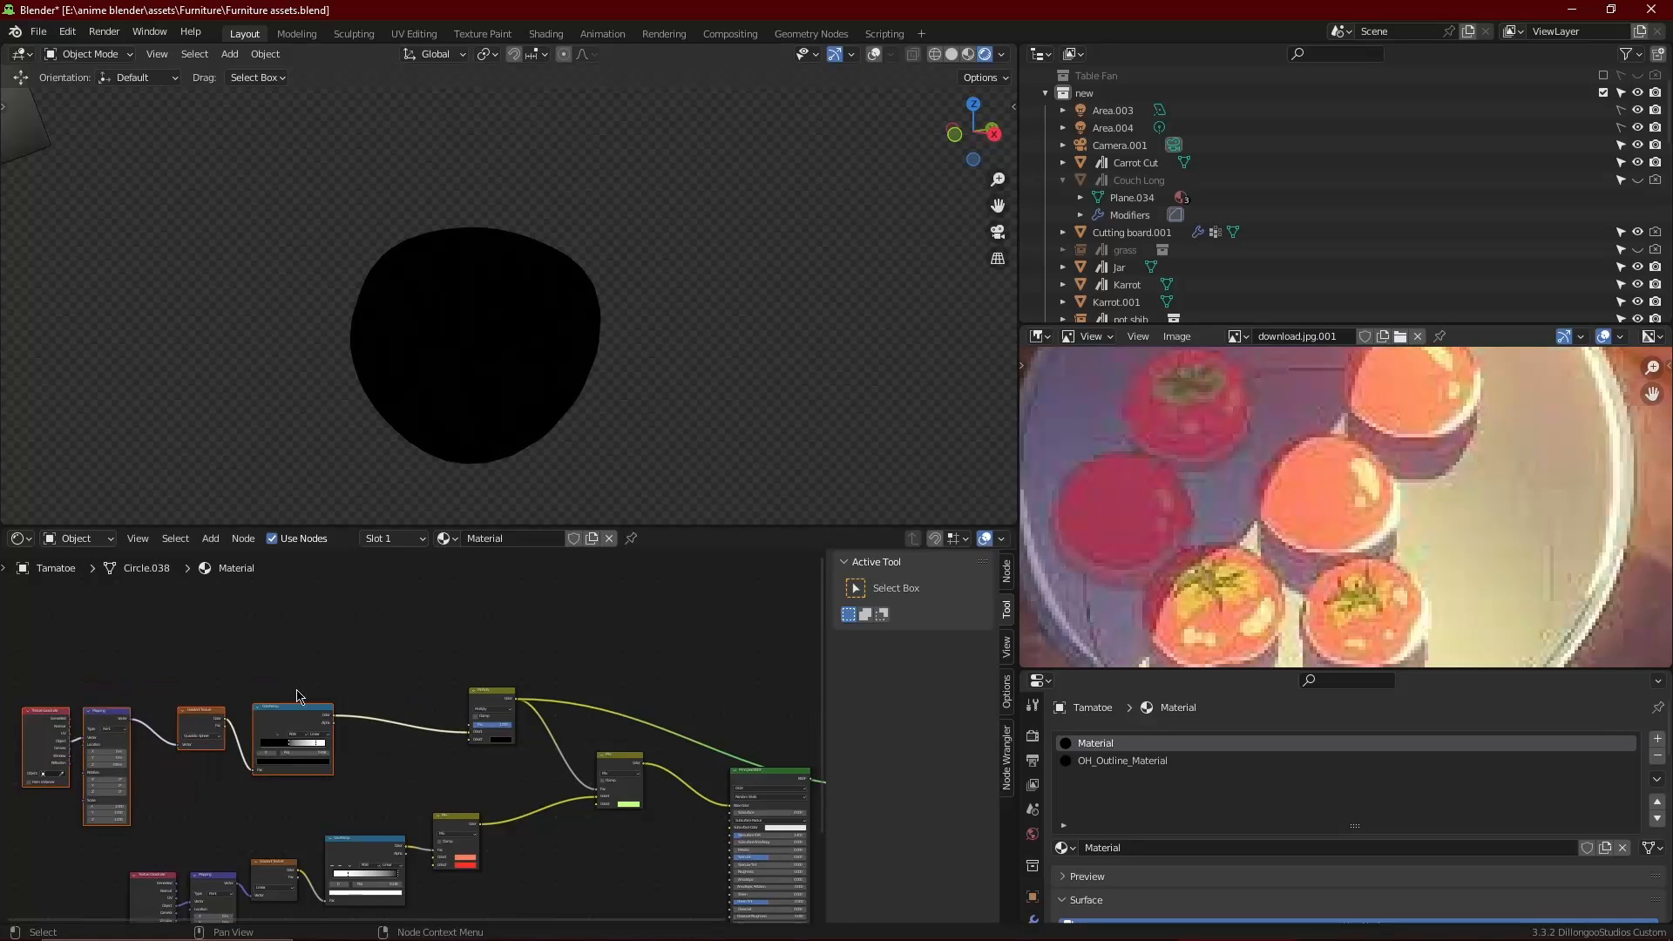
key("shift+d")
left_click(290, 607)
left_click(333, 623)
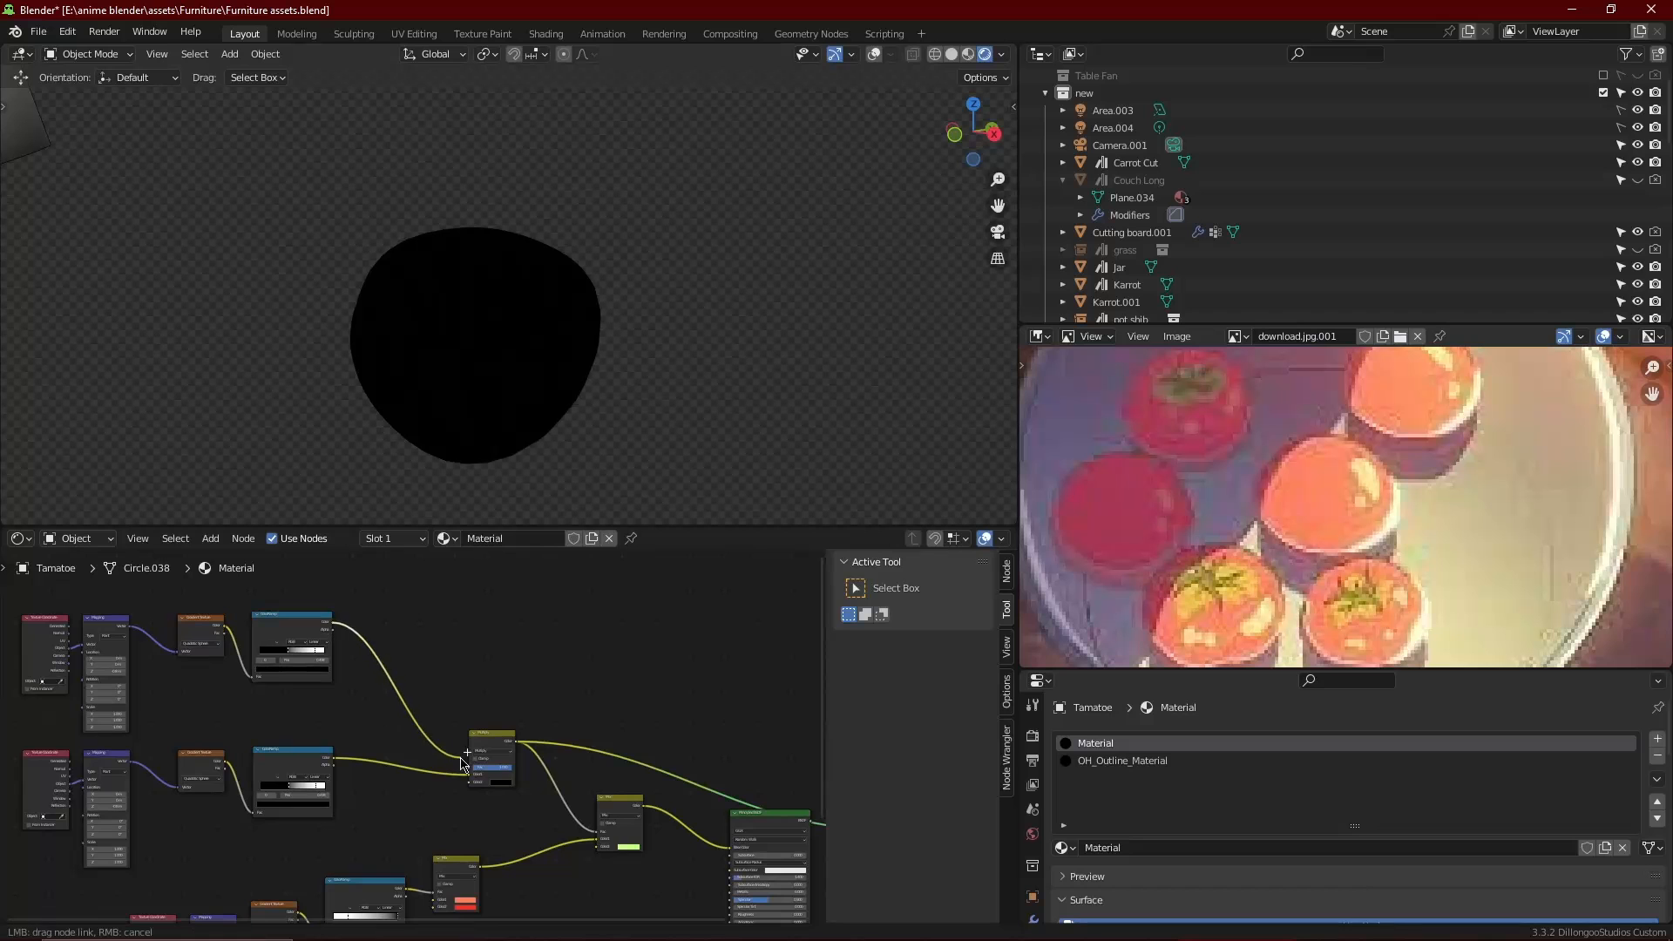
left_click_drag(435, 750, 470, 768)
Replace the copied branch's coordinate, mapping and gradient nodes with a Noise Texture feeding its ColorRamp, and preview that ramp
left_click_drag(218, 596, 24, 690)
key("x")
key("shift+a")
type("snoi")
left_click(375, 649)
left_click(127, 658)
left_click_drag(253, 684, 255, 677)
left_click(311, 637)
scroll(310, 637, "up", 1)
scroll(122, 610, "up", 5)
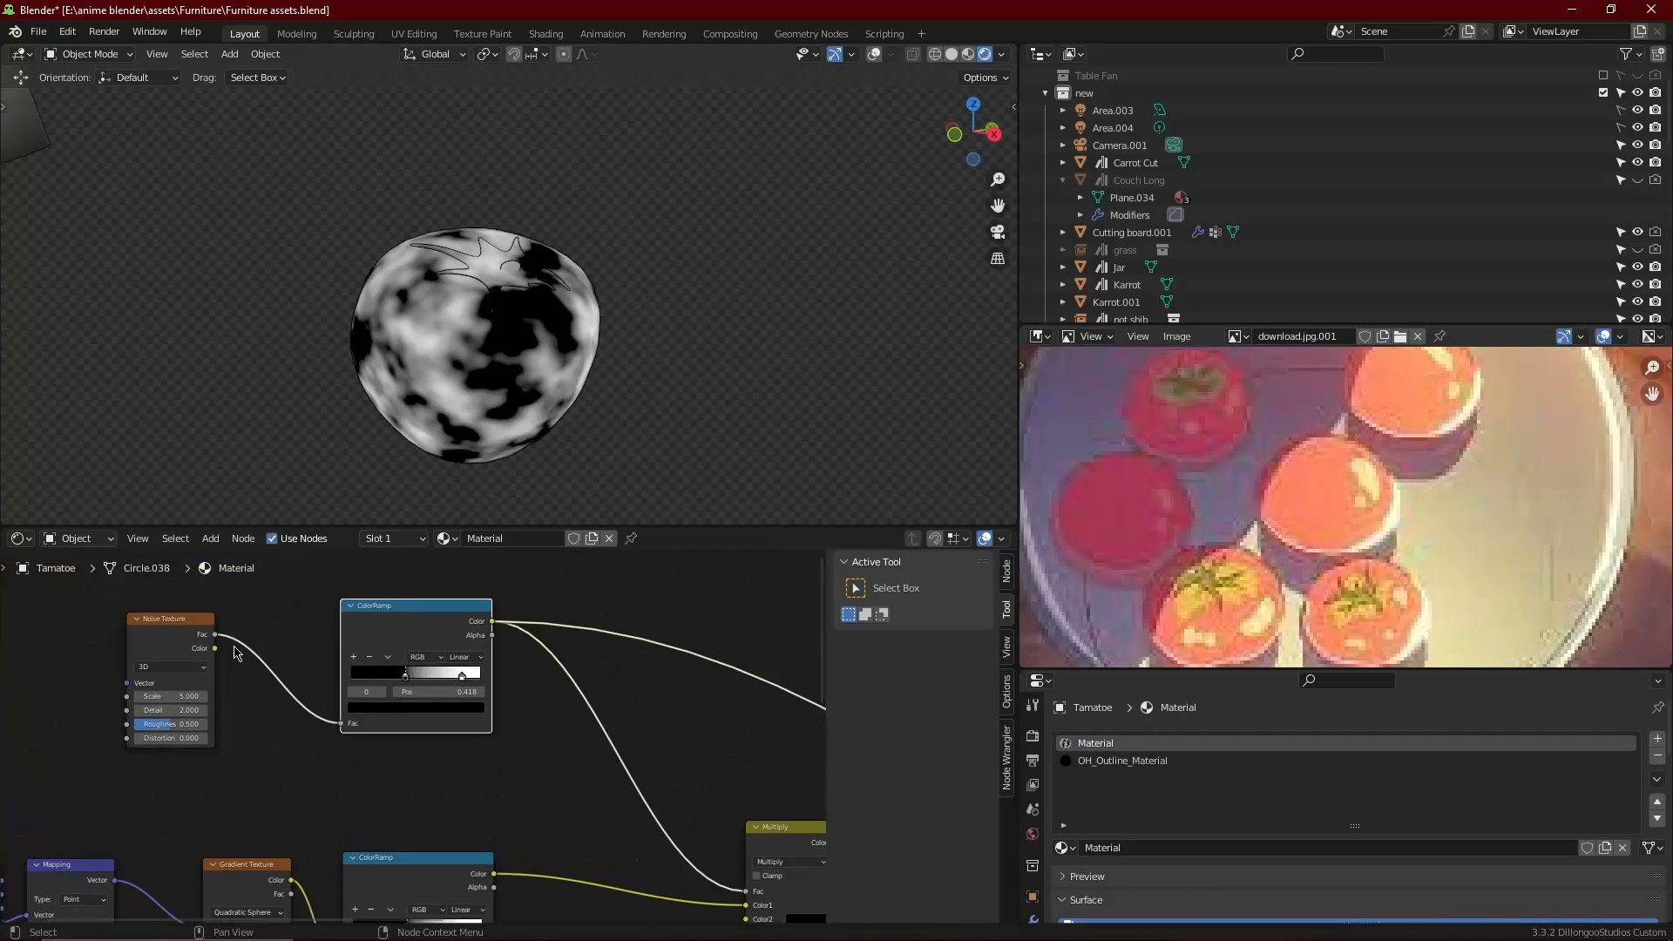
Add Texture Coordinate and Mapping nodes to the Noise Texture, set its Scale to 2, and shift the Mapping location in X and Y
left_click(214, 643)
middle_click_drag(300, 669, 432, 678)
key("ctrl+t")
left_click_drag(199, 669, 167, 634)
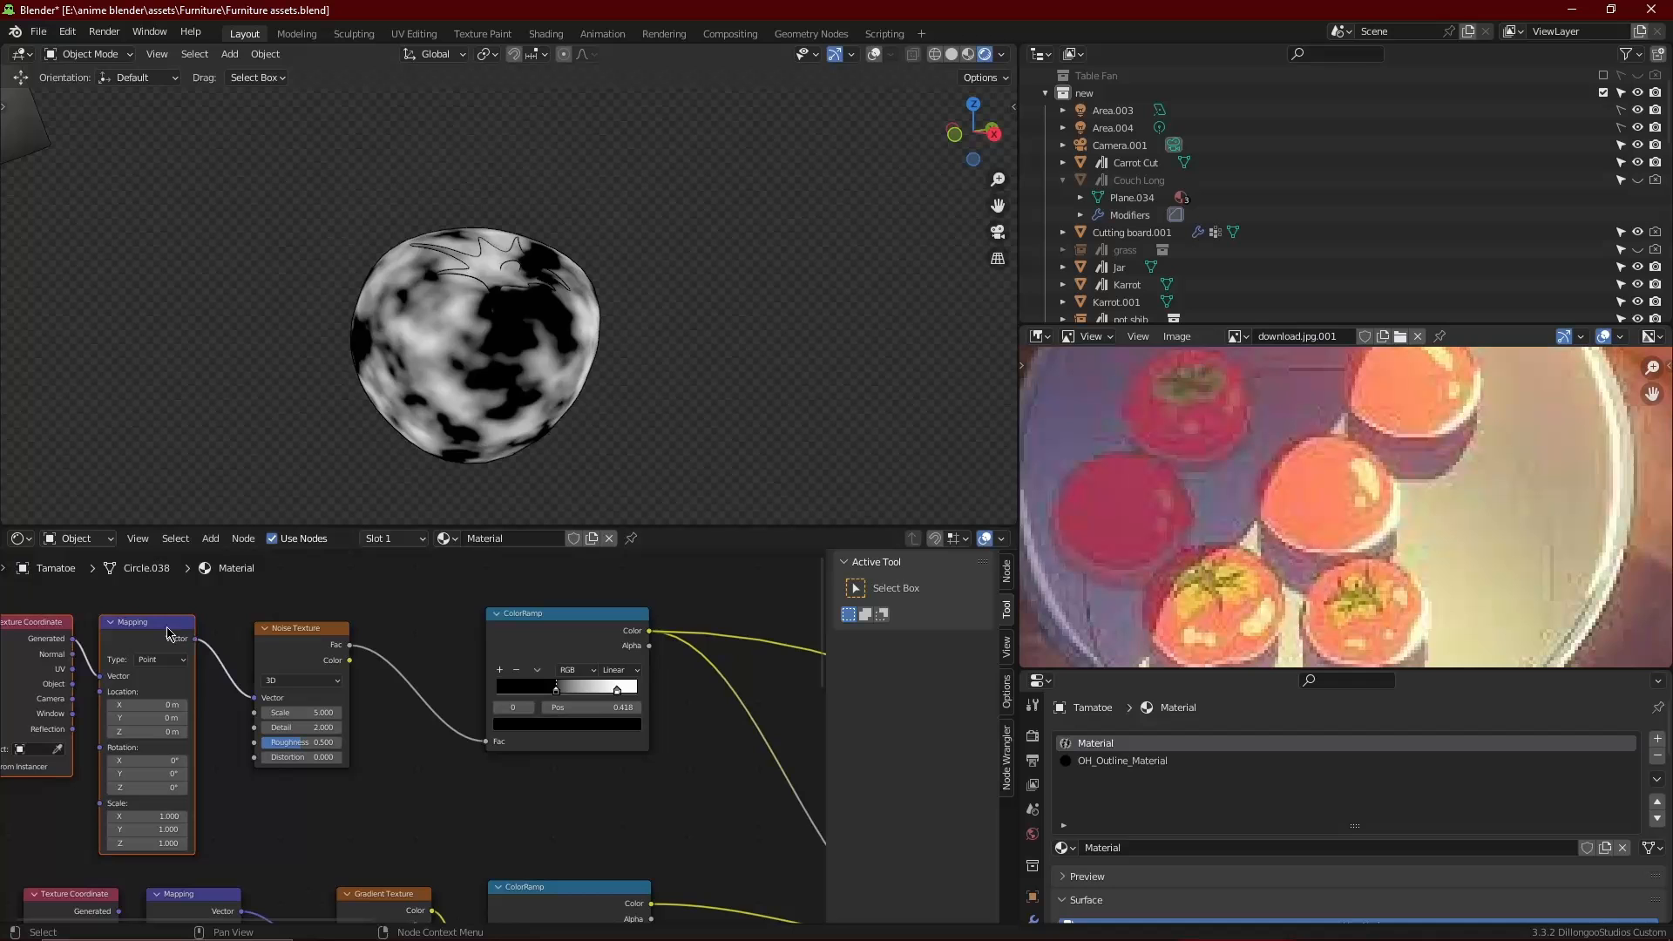
left_click(305, 712)
type("2")
key("Return")
mouse_move(148, 705)
left_mouse_down()
mouse_move(209, 705)
mouse_move(167, 718)
left_mouse_up()
Preview the Multiply node's output and shift both stops of the noise ColorRamp toward lower positions
scroll(482, 760, "down", 8)
middle_click_drag(482, 760, 398, 721)
left_click(653, 793, "ctrl+shift")
middle_click_drag(597, 758, 612, 724)
scroll(556, 728, "up", 4)
left_click_drag(437, 620, 403, 623)
left_click_drag(395, 623, 377, 622)
Add a stop to the noise ColorRamp, darken it, and turn the first stop white to form a narrow dark band
left_click(356, 608)
left_click(405, 648)
left_click_drag(437, 558, 440, 597)
scroll(471, 652, "up", 5)
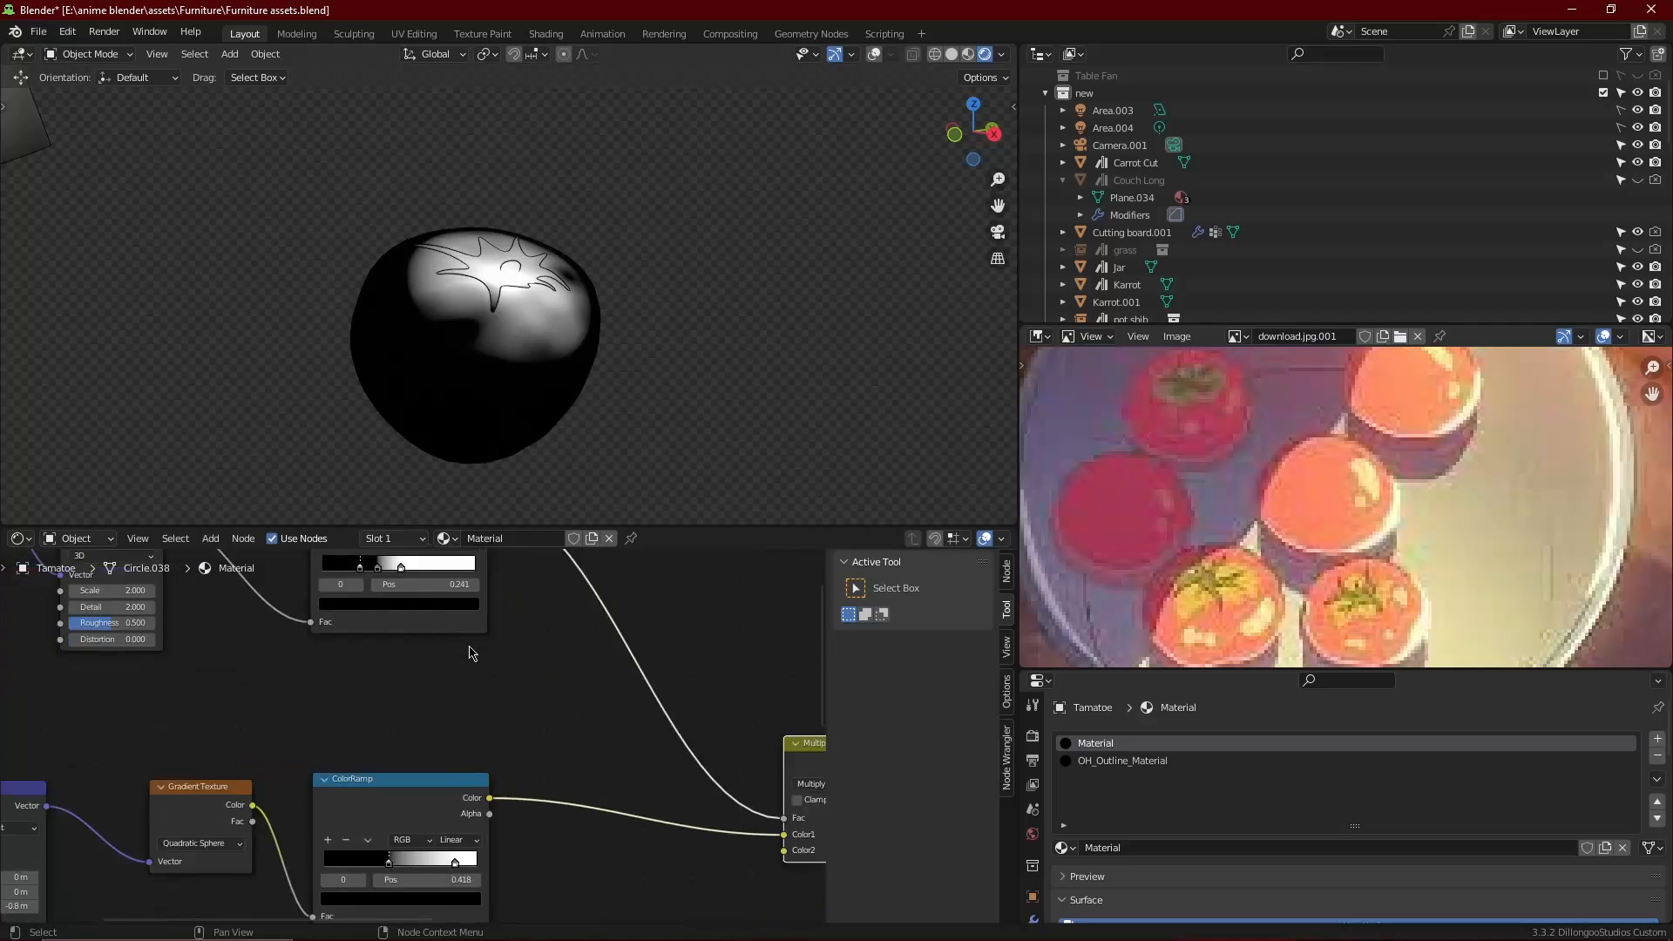
scroll(469, 648, "up", 5)
middle_click_drag(469, 648, 531, 739)
left_click(379, 669)
left_click_drag(497, 413, 498, 351)
mouse_move(400, 617)
left_mouse_down()
mouse_move(423, 618)
mouse_move(391, 620)
left_mouse_up()
scroll(506, 667, "down", 6)
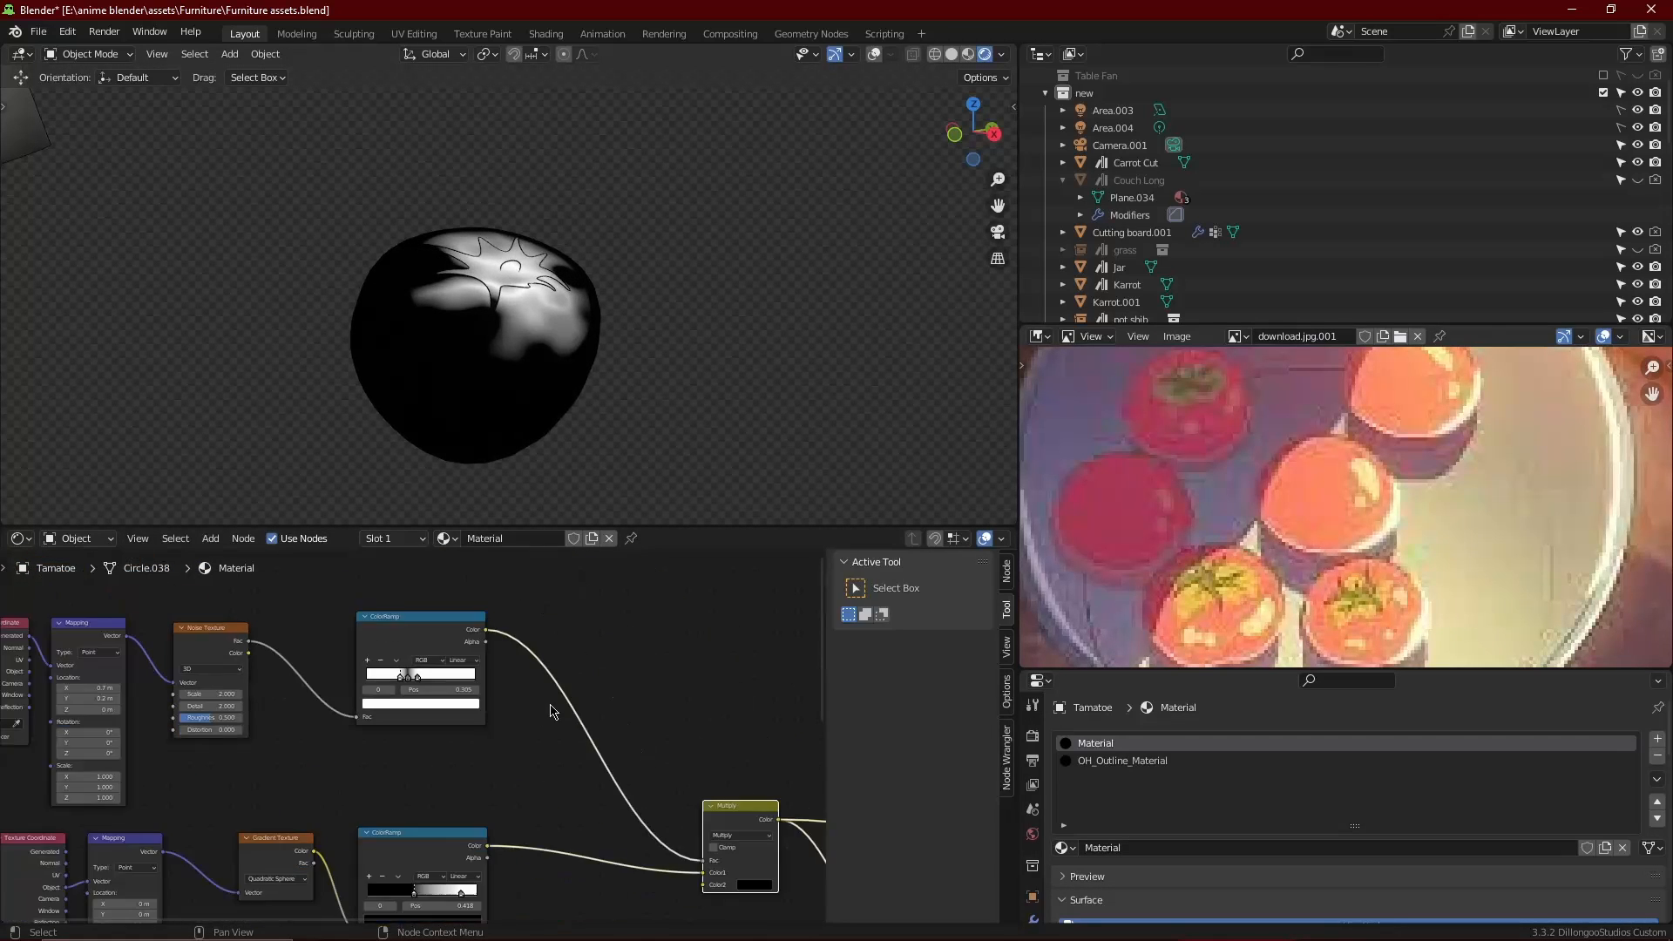
Preview the last Mix node's output and add another stop to the noise ColorRamp, adjusting the spacing between its stops
middle_click_drag(631, 743, 538, 690)
scroll(672, 773, "down", 4)
middle_click_drag(771, 832, 623, 760)
left_click(641, 765, "ctrl+shift")
scroll(284, 645, "up", 7)
middle_click_drag(284, 645, 508, 793)
scroll(508, 793, "up", 5)
left_click(478, 673)
left_click(409, 644)
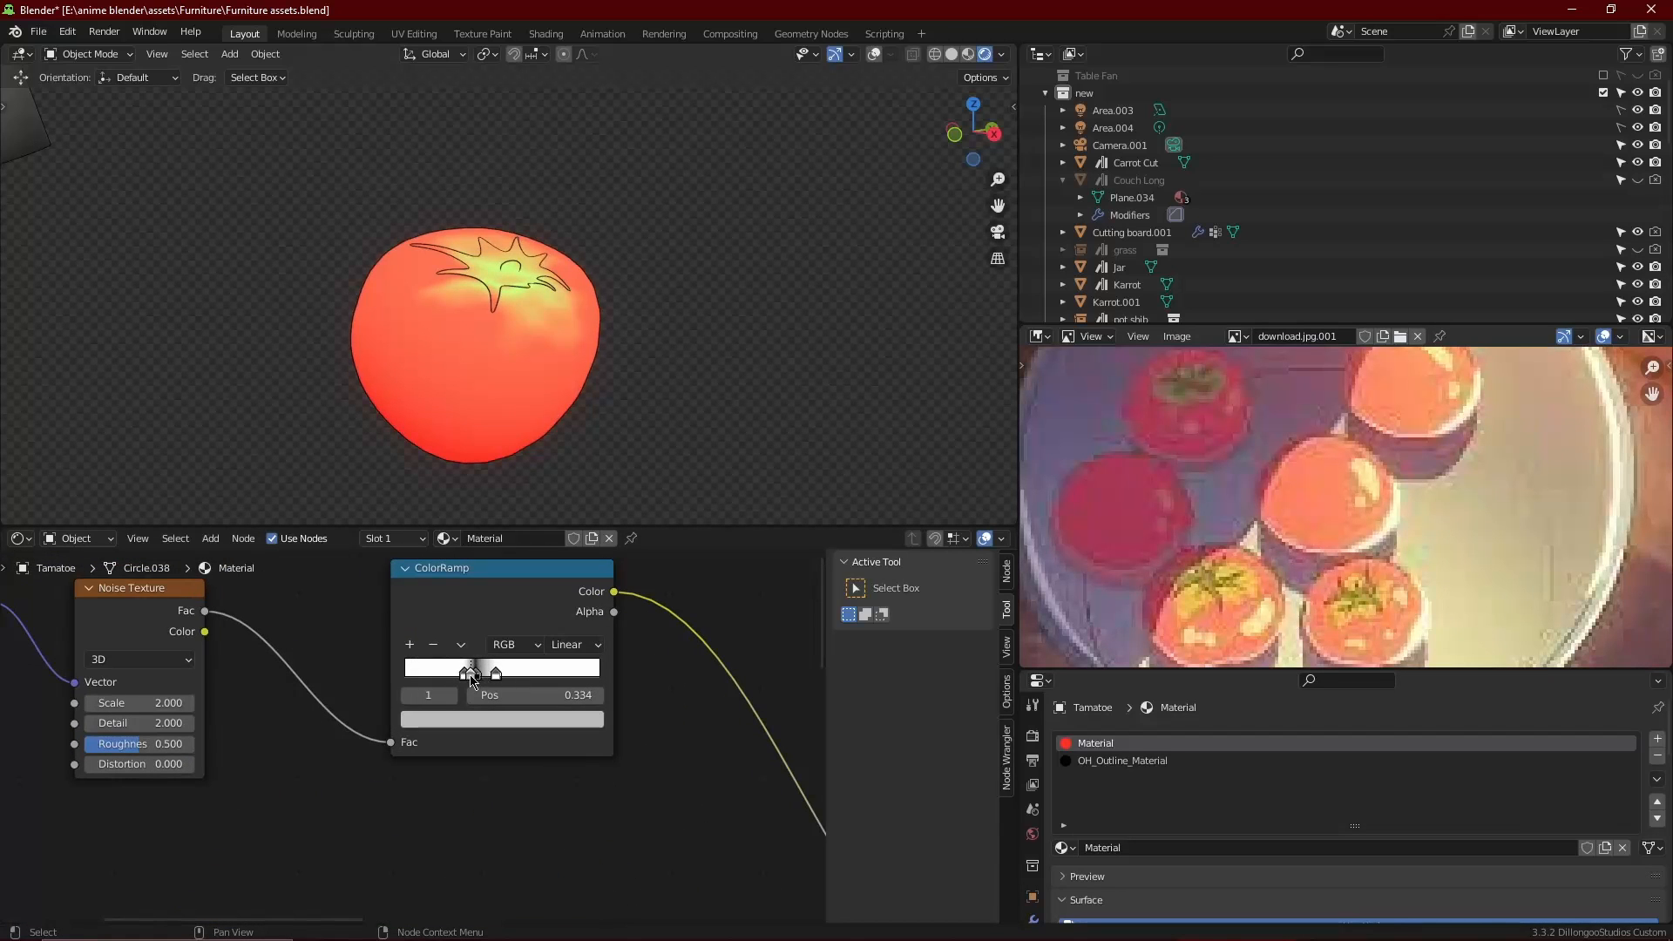
left_click_drag(478, 675, 489, 683)
Set the noise ColorRamp's added stop to black and move its first white stop to 0.286
left_click(472, 675)
left_click(478, 719)
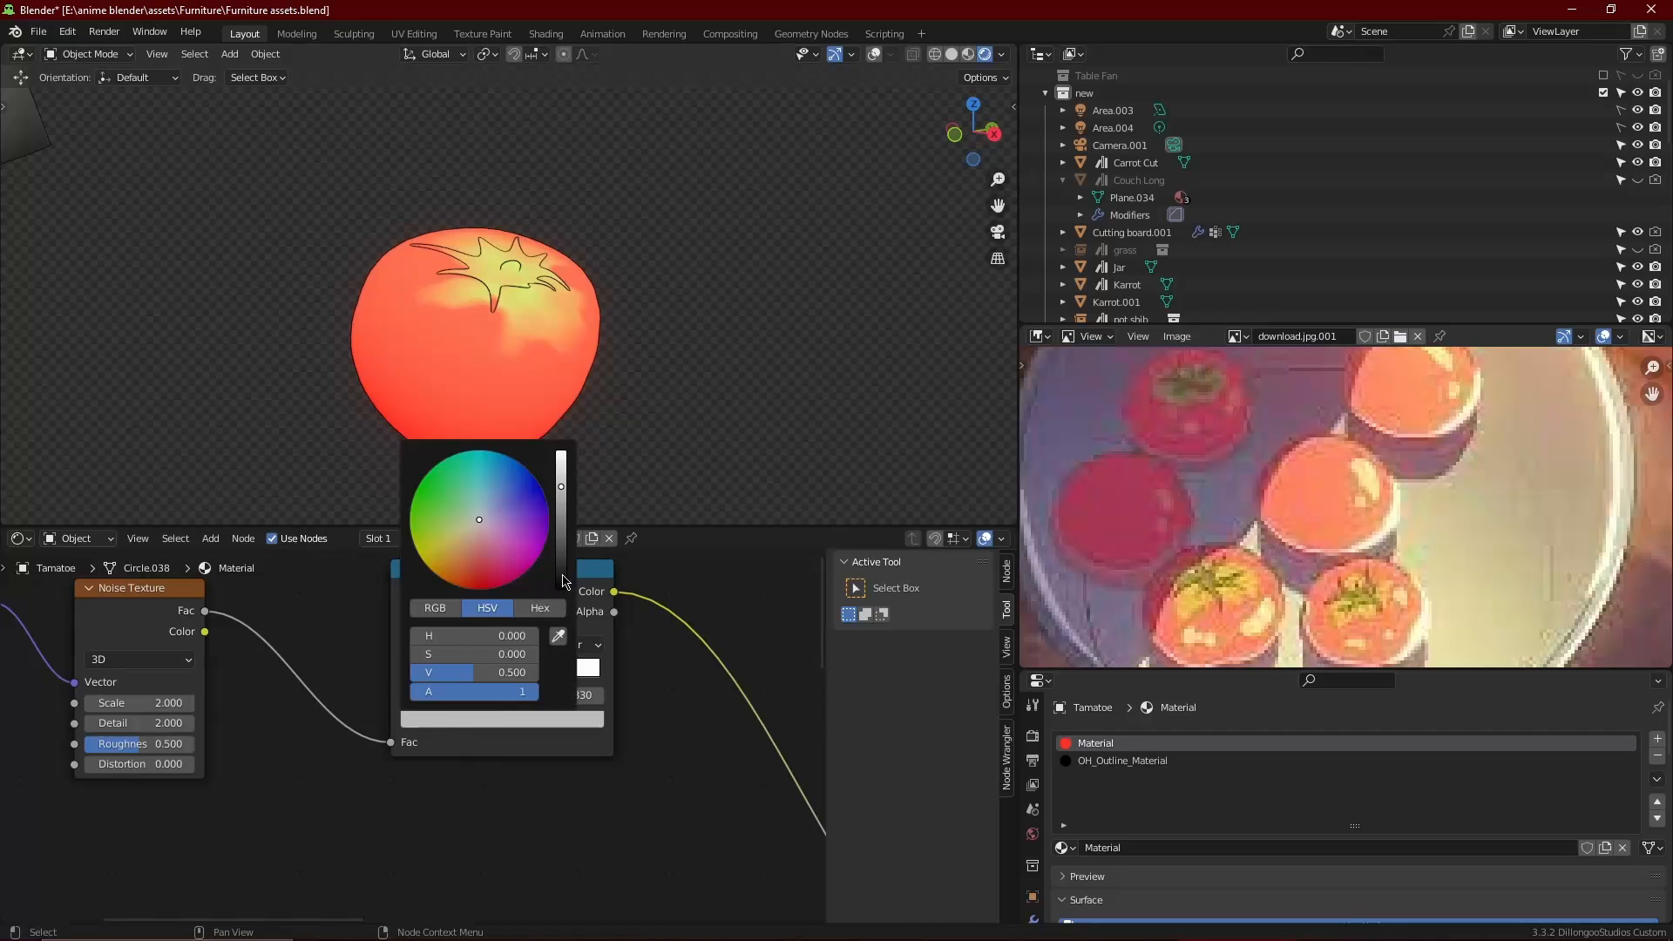
left_click_drag(565, 576, 560, 601)
left_click_drag(462, 673, 459, 672)
scroll(582, 398, "down", 2)
scroll(590, 349, "up", 2)
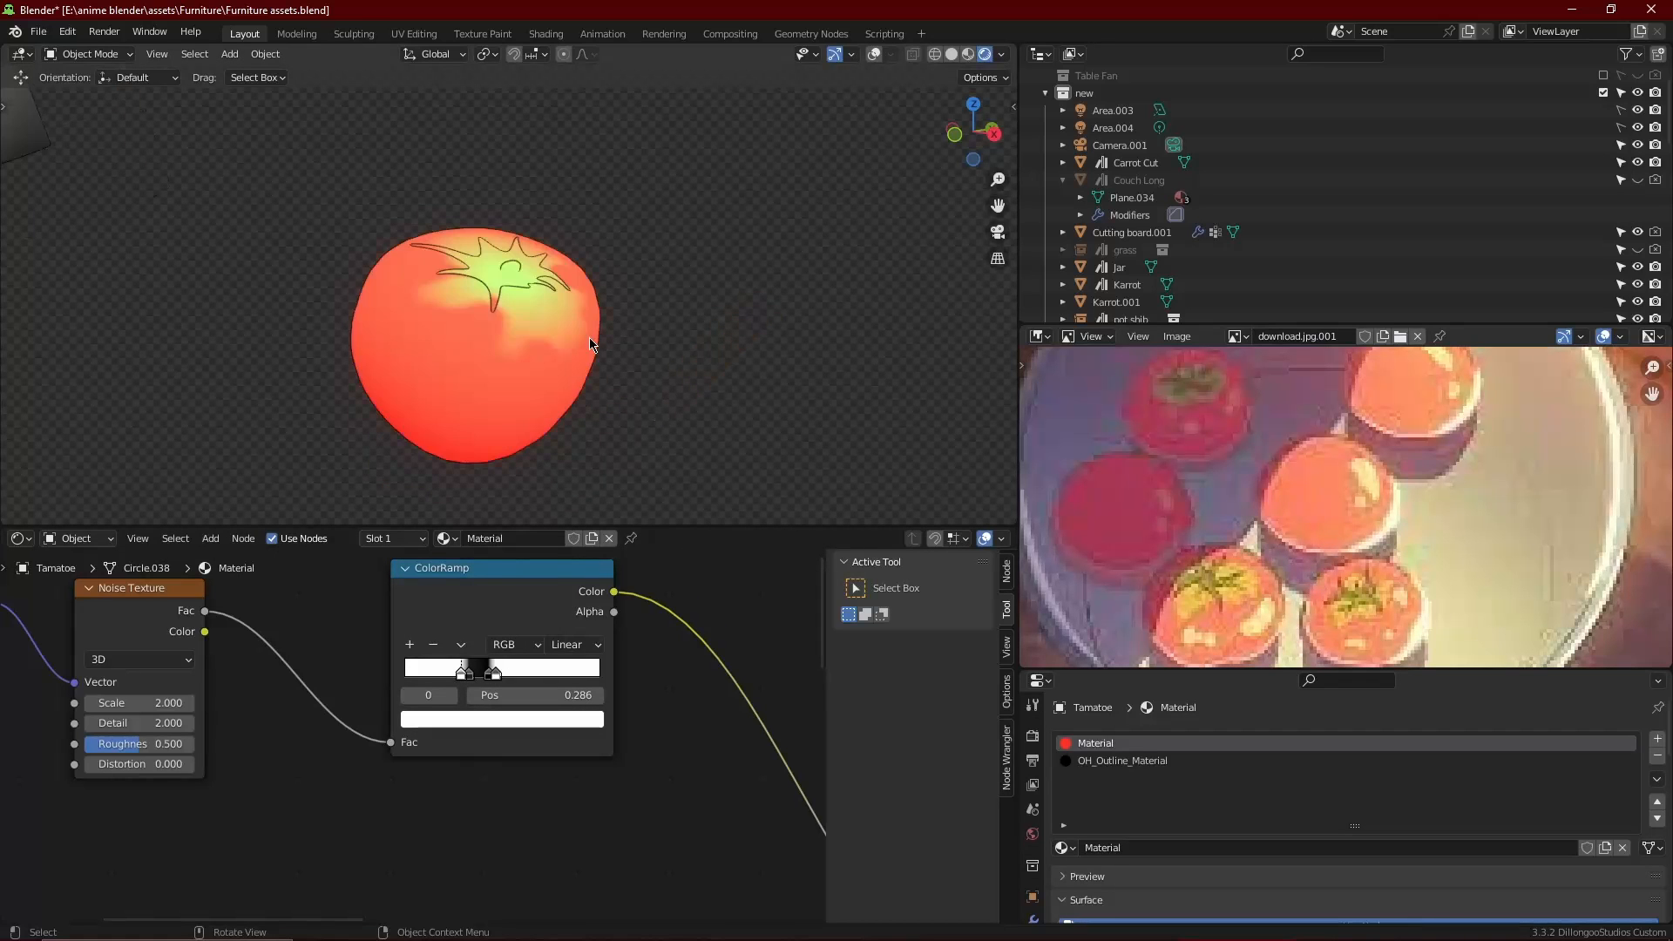
Switch the tomato's preview back to the full Principled BSDF shading
scroll(624, 793, "down", 10)
scroll(631, 872, "up", 5)
middle_click_drag(631, 872, 355, 662)
left_click(727, 785)
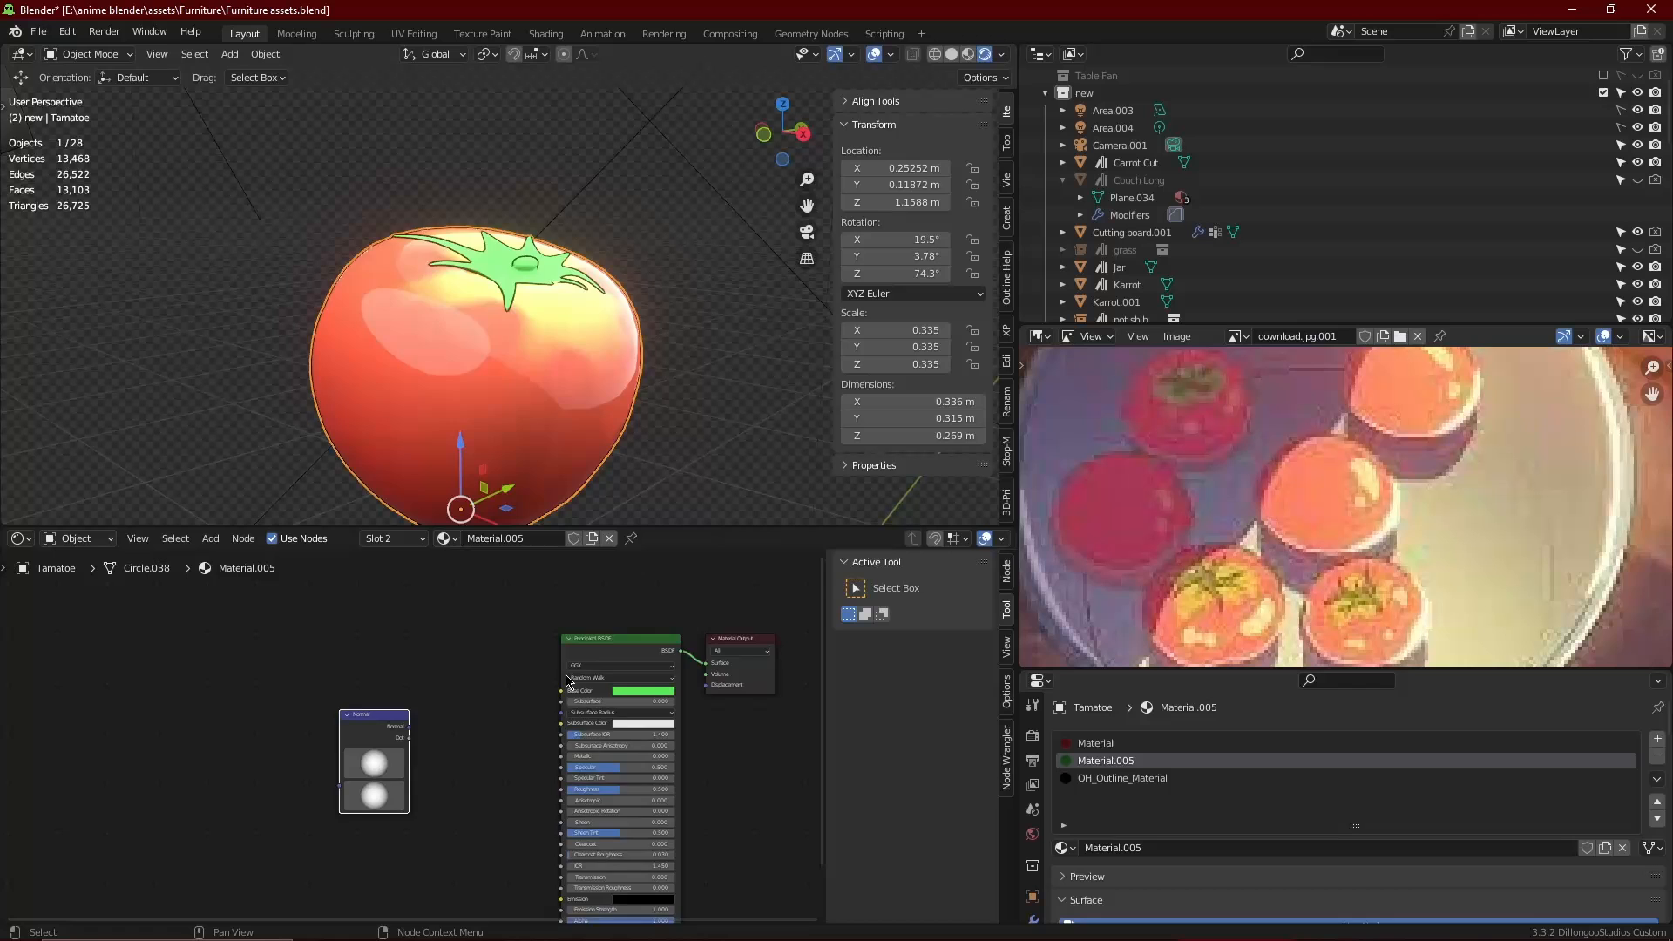
Replace the Principled BSDF in the green stem material with a Diffuse BSDF connected to the Material Output's Surface
key("x")
key("shift+a")
key("Escape")
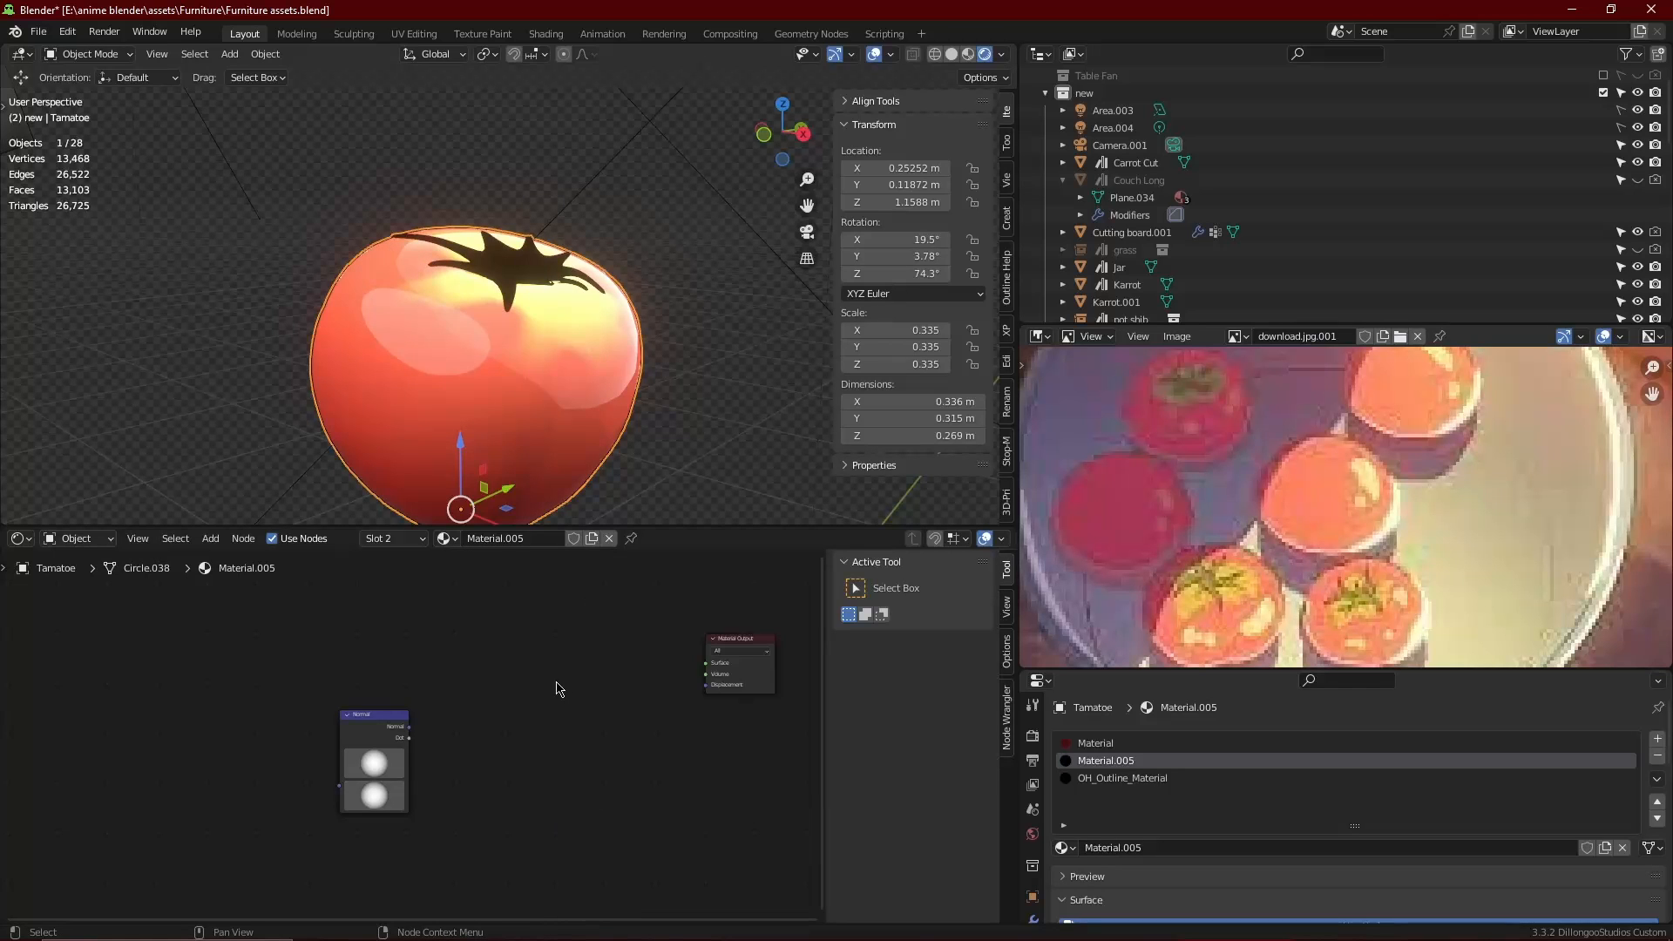
key("shift+a")
type("sdi")
key("Return")
left_click(515, 641)
left_click_drag(588, 655, 706, 663)
Connect the Normal node to the Diffuse BSDF's Normal input and set the diffuse colour to yellow-green
left_click_drag(409, 727, 512, 690)
left_click(563, 667)
left_click(568, 552)
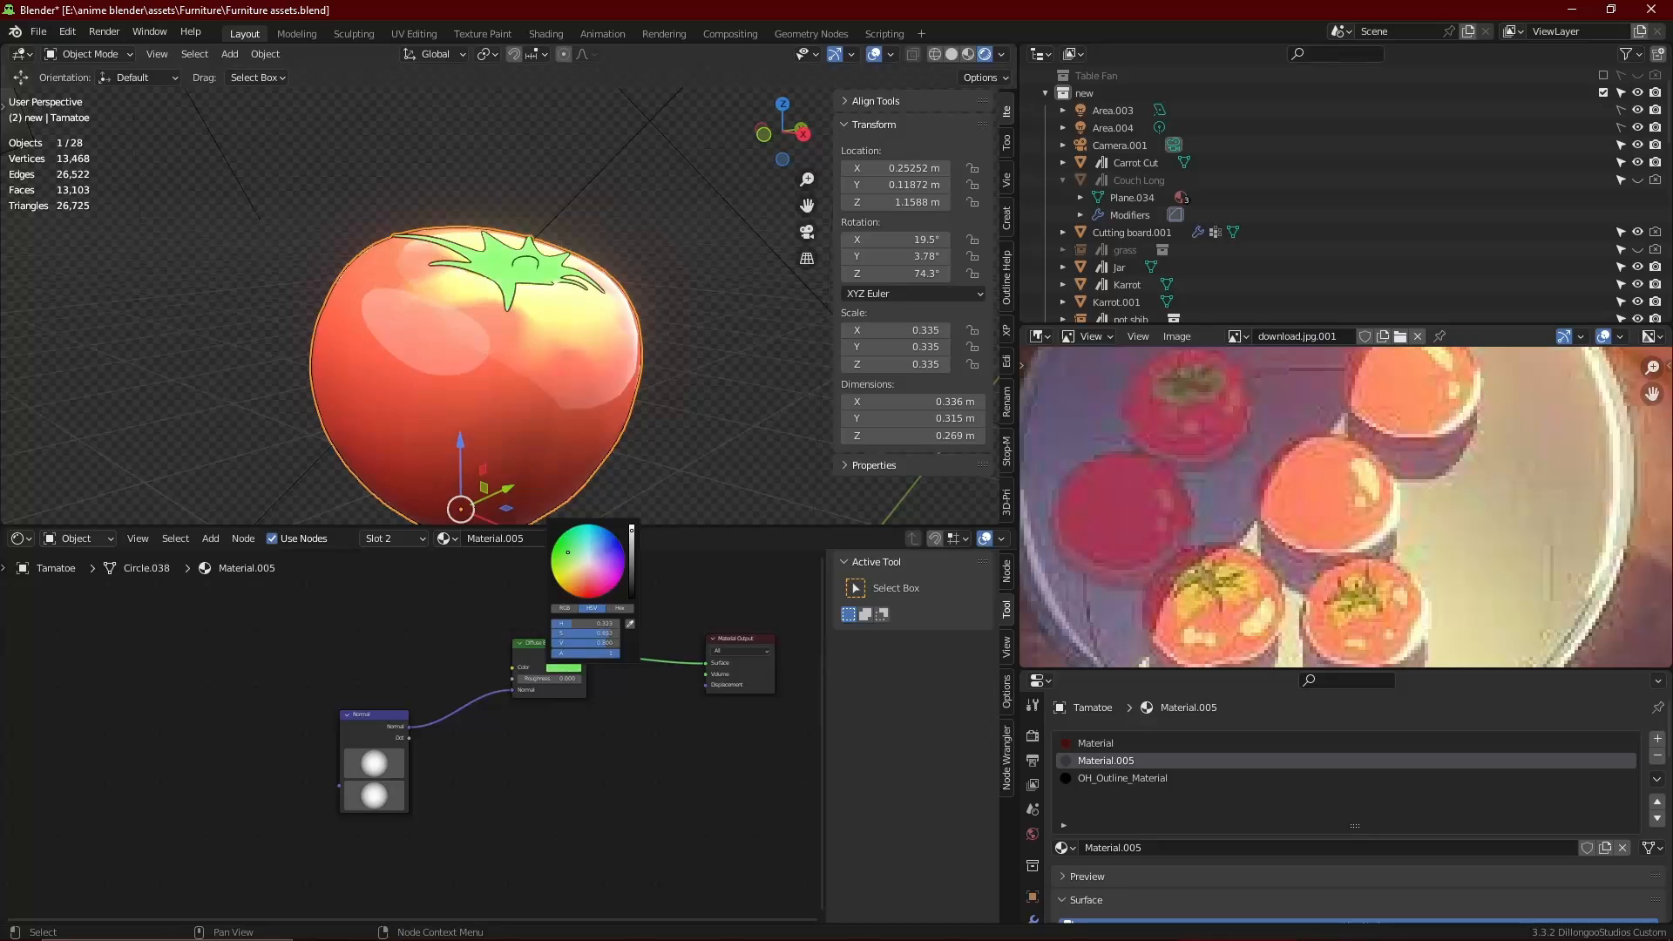
mouse_move(567, 553)
left_mouse_down()
mouse_move(631, 559)
mouse_move(565, 564)
mouse_move(631, 543)
left_mouse_up()
left_click(632, 541)
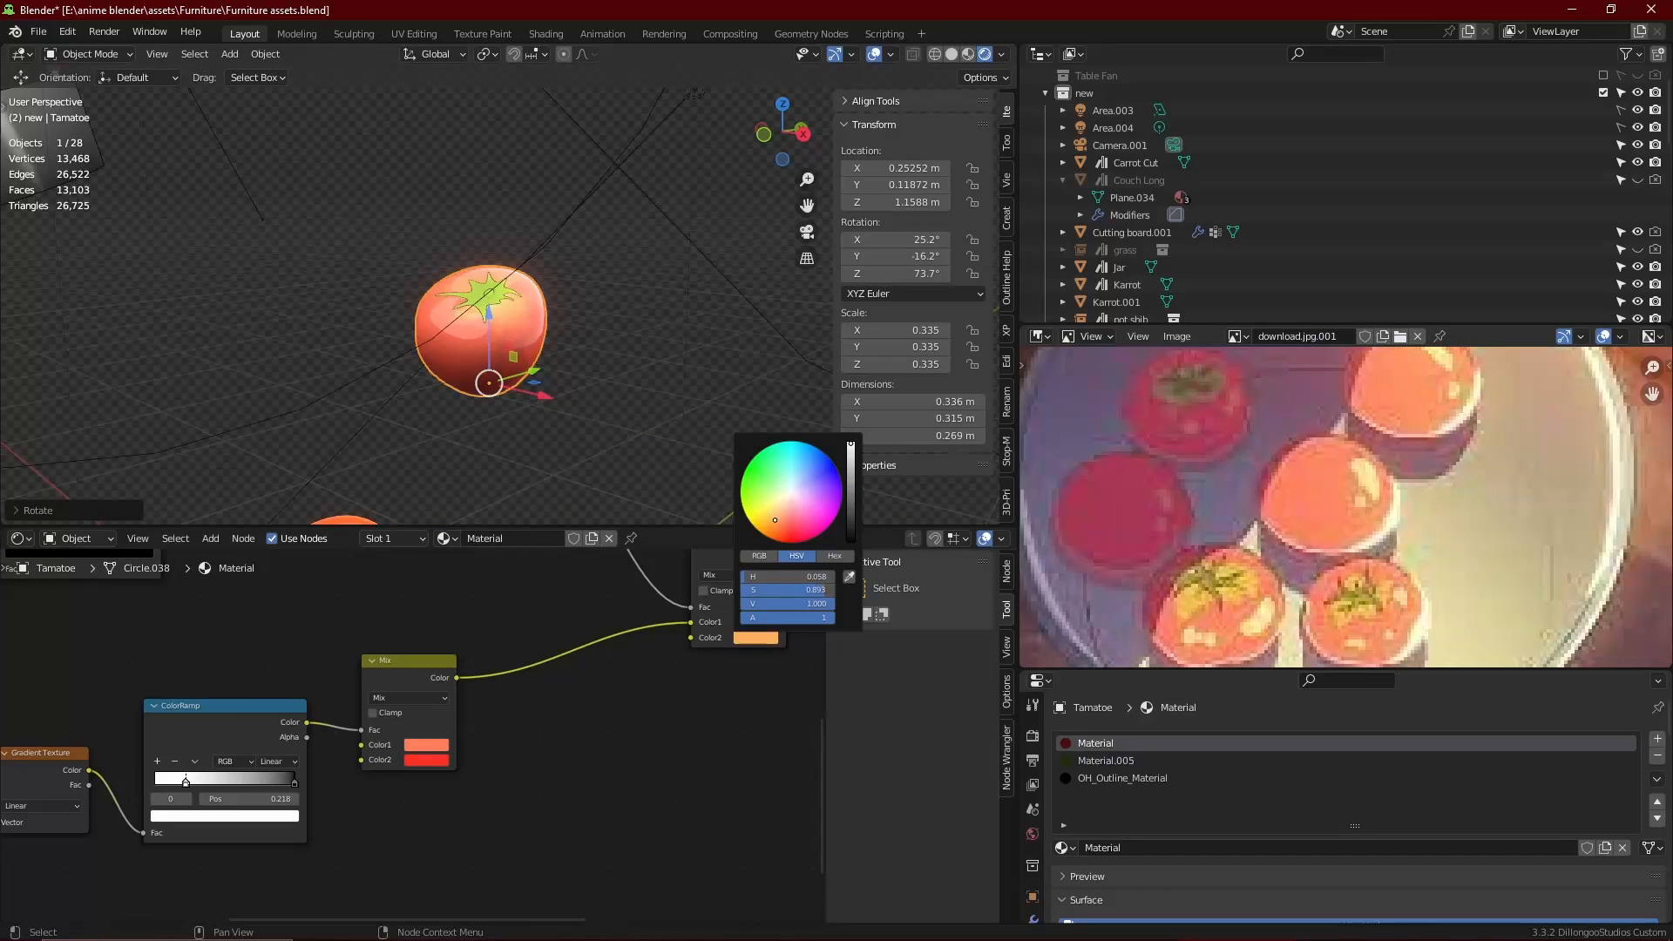
Set the last Mix node's Color2 in the tomato body material to golden yellow
left_click_drag(776, 516, 771, 515)
left_click(573, 332)
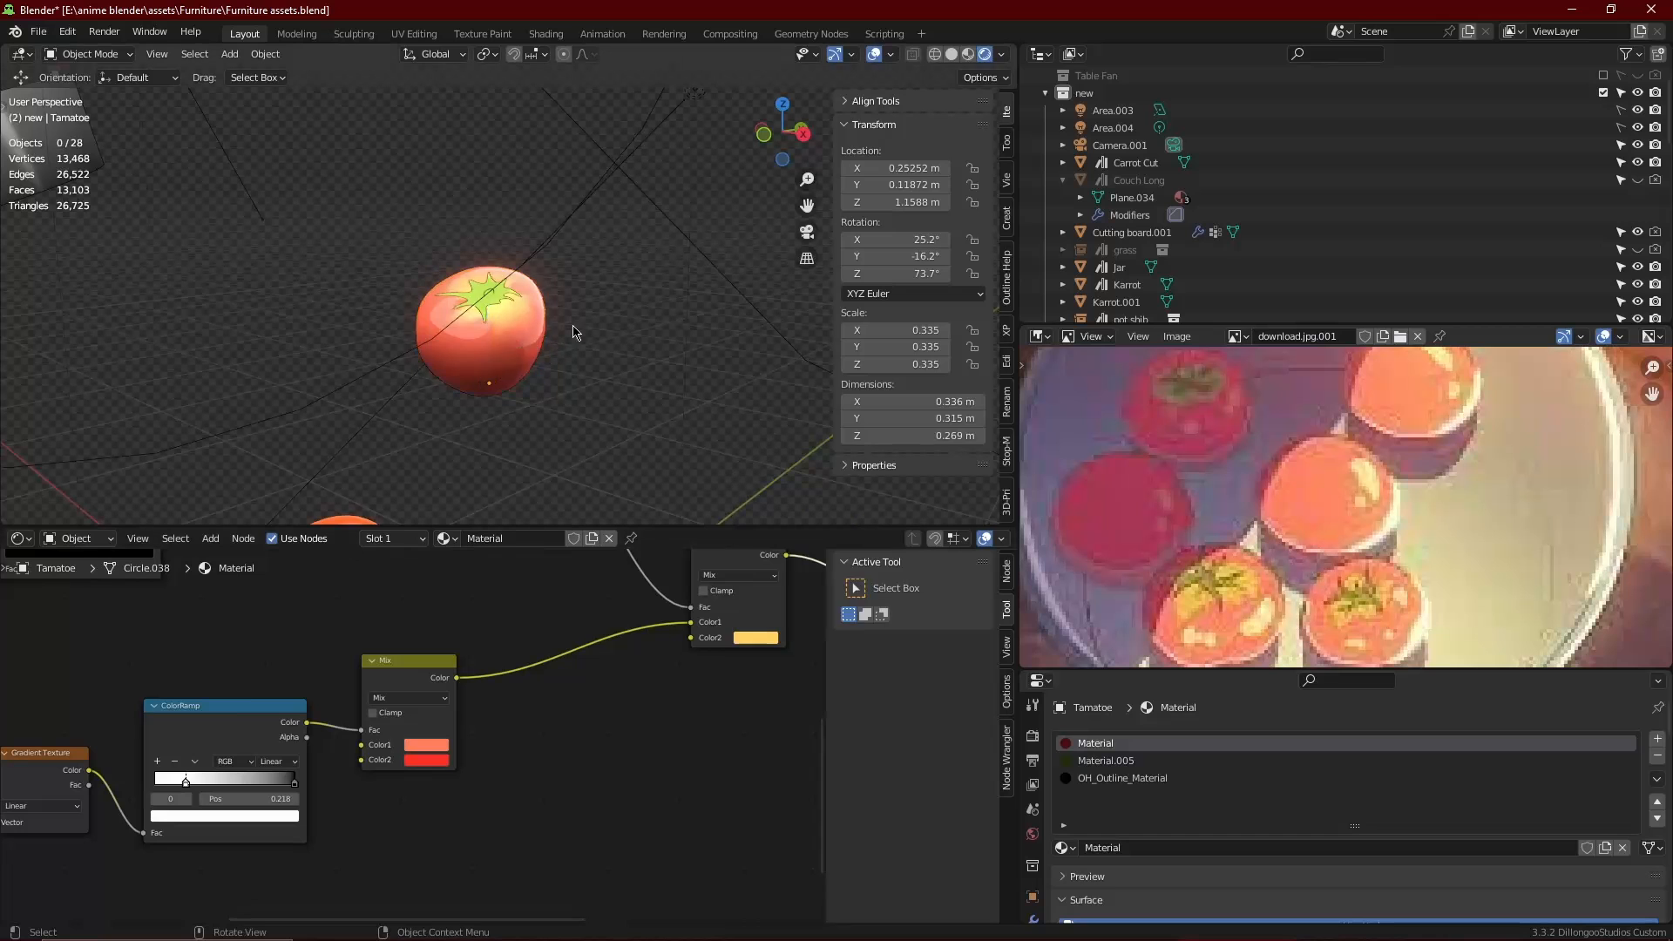
Rotate the tomato about the X axis to a rotation of 21°, -1.65°, 74.3° and save the file
left_click(532, 350)
key("r")
key("x")
left_click(582, 340)
left_click(760, 277)
middle_click_drag(797, 196, 598, 311)
key("ctrl+s")
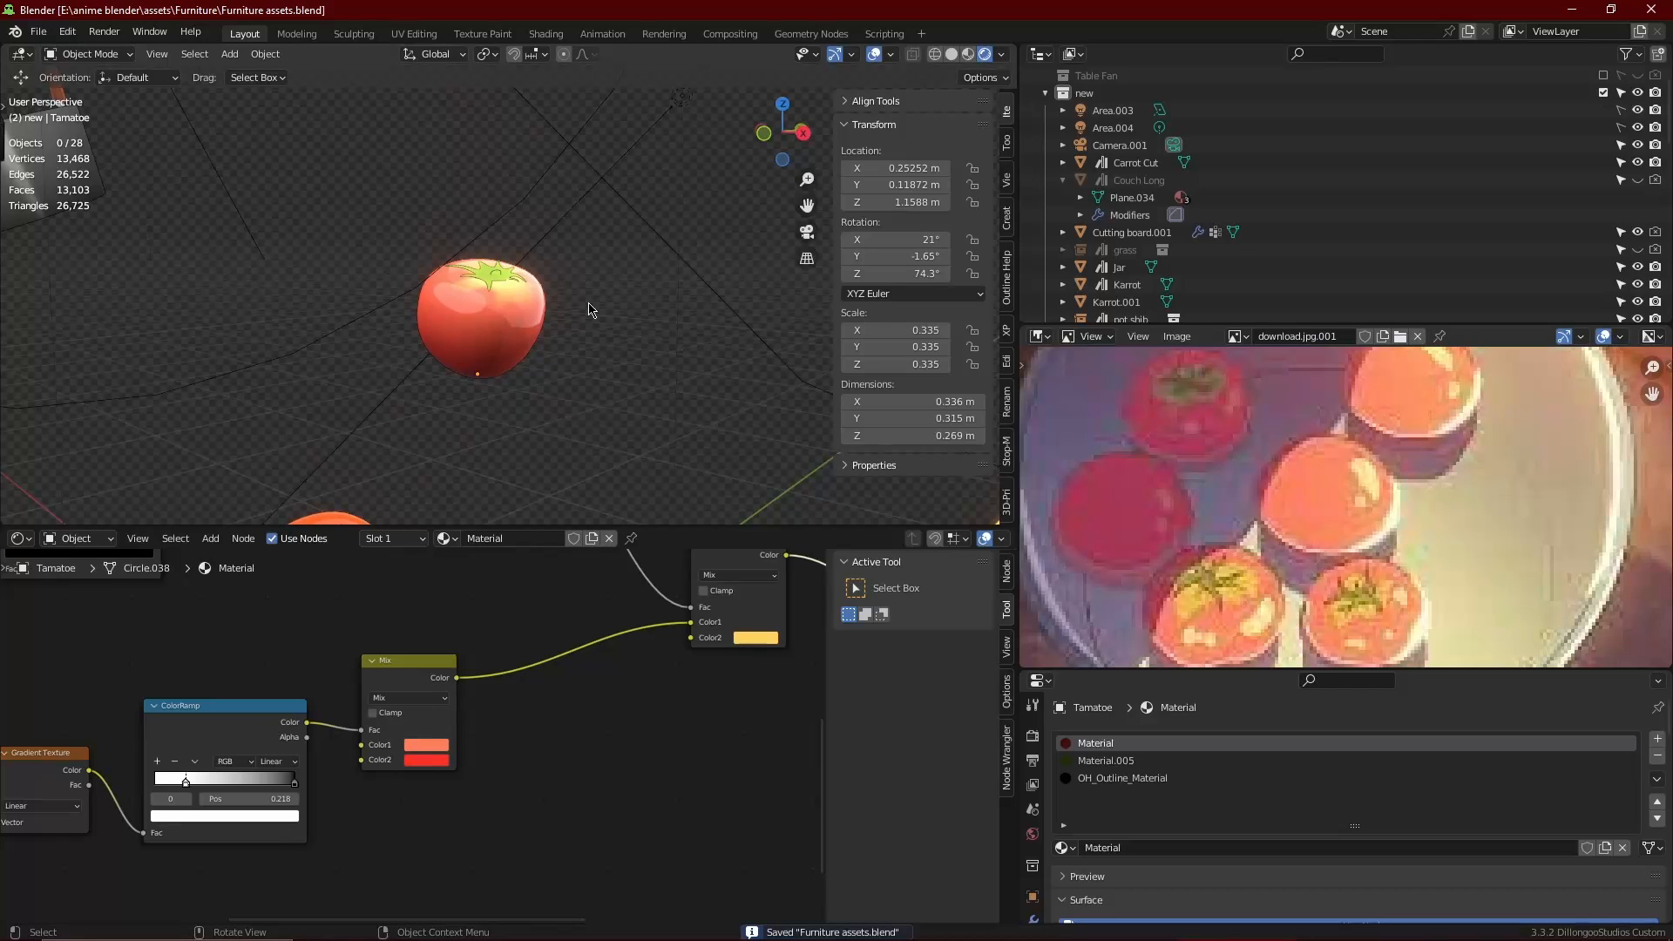
Move the tomato's Principled BSDF and Material Output nodes away from the last Mix node to make room
left_click(492, 345)
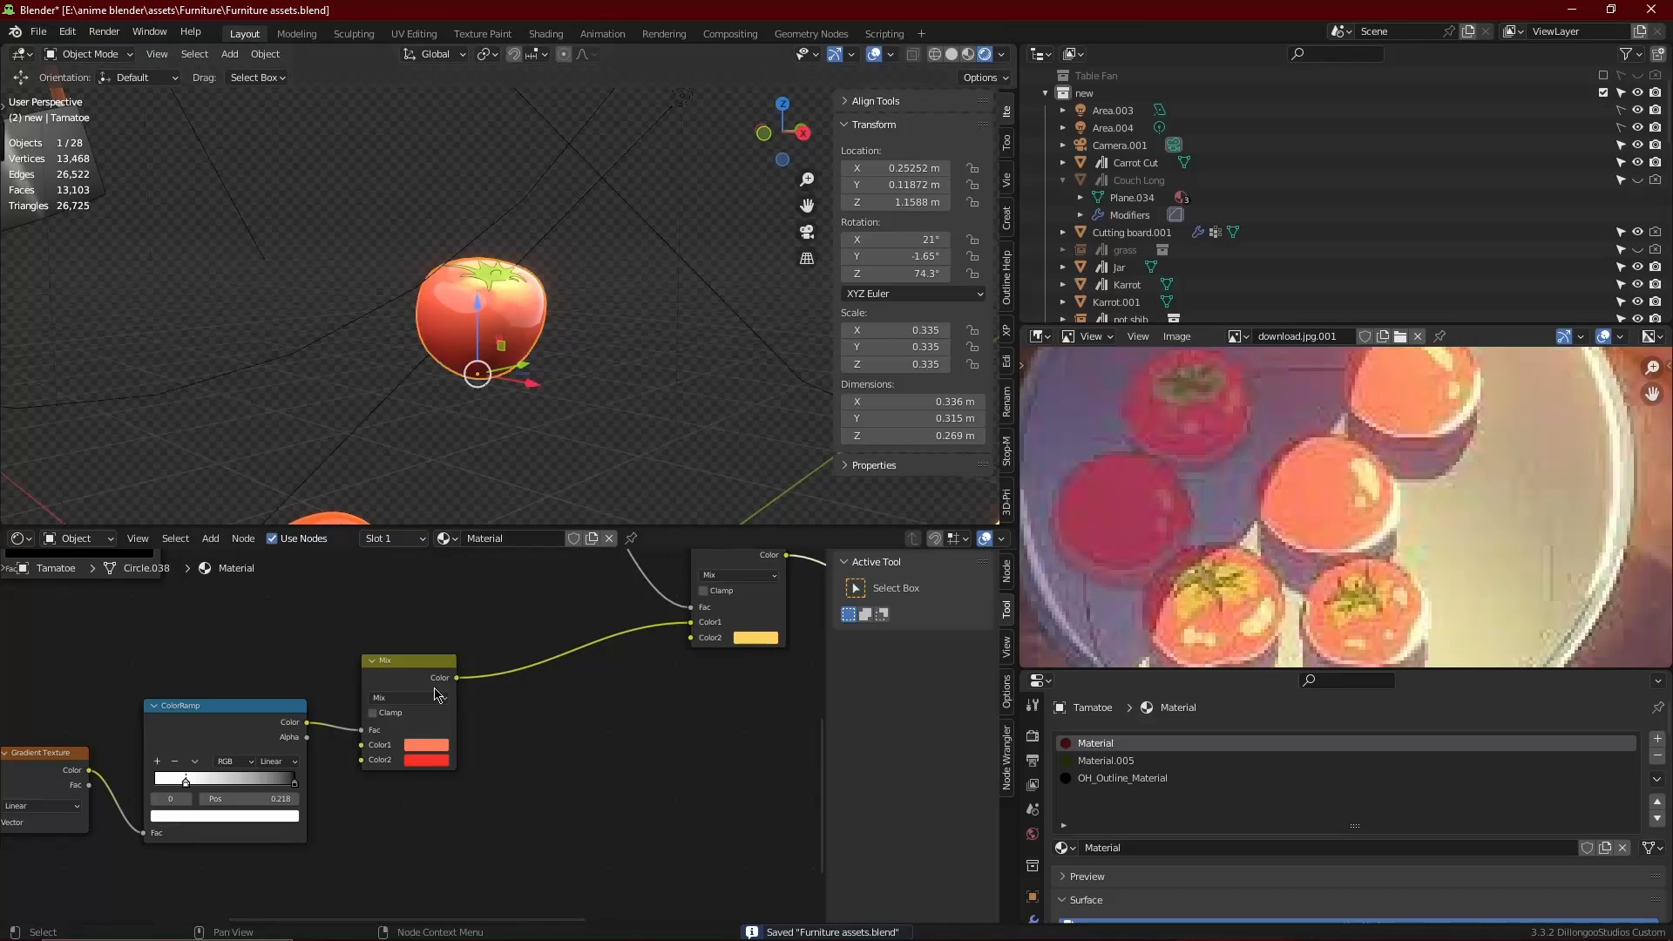
scroll(437, 691, "down", 14)
left_click_drag(735, 644, 577, 741)
left_click_drag(600, 690, 636, 677)
left_click(600, 328)
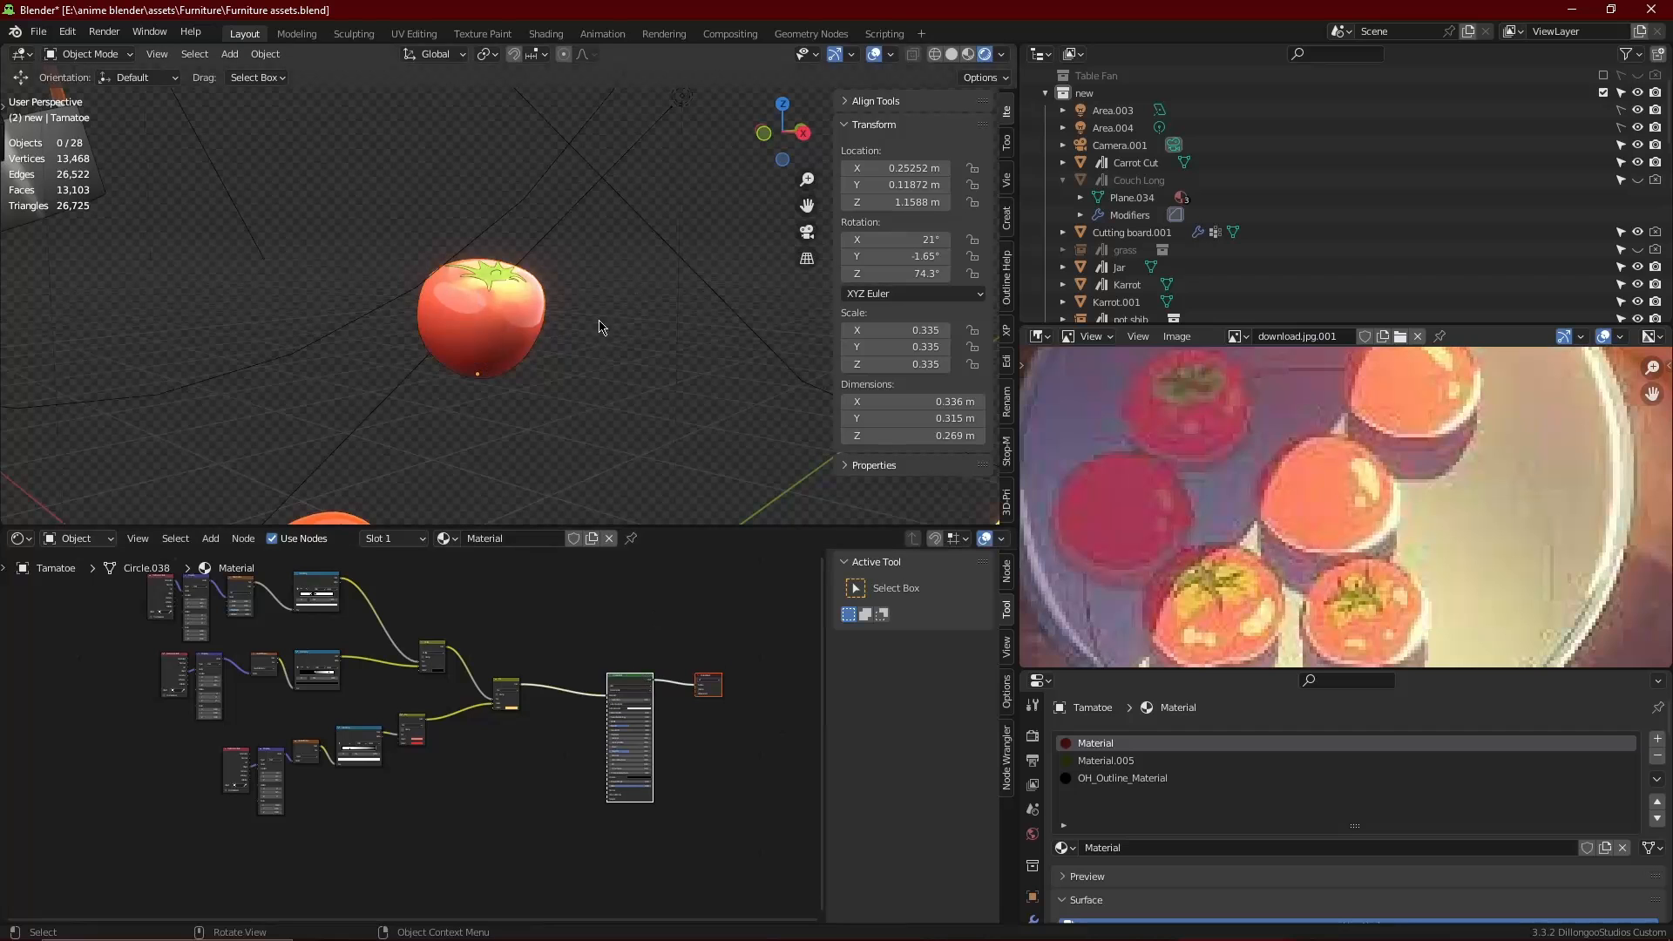
Duplicate the last Mix node onto its link to the Principled BSDF and set the copy's blending to Add
left_click(527, 340)
key("shift+d")
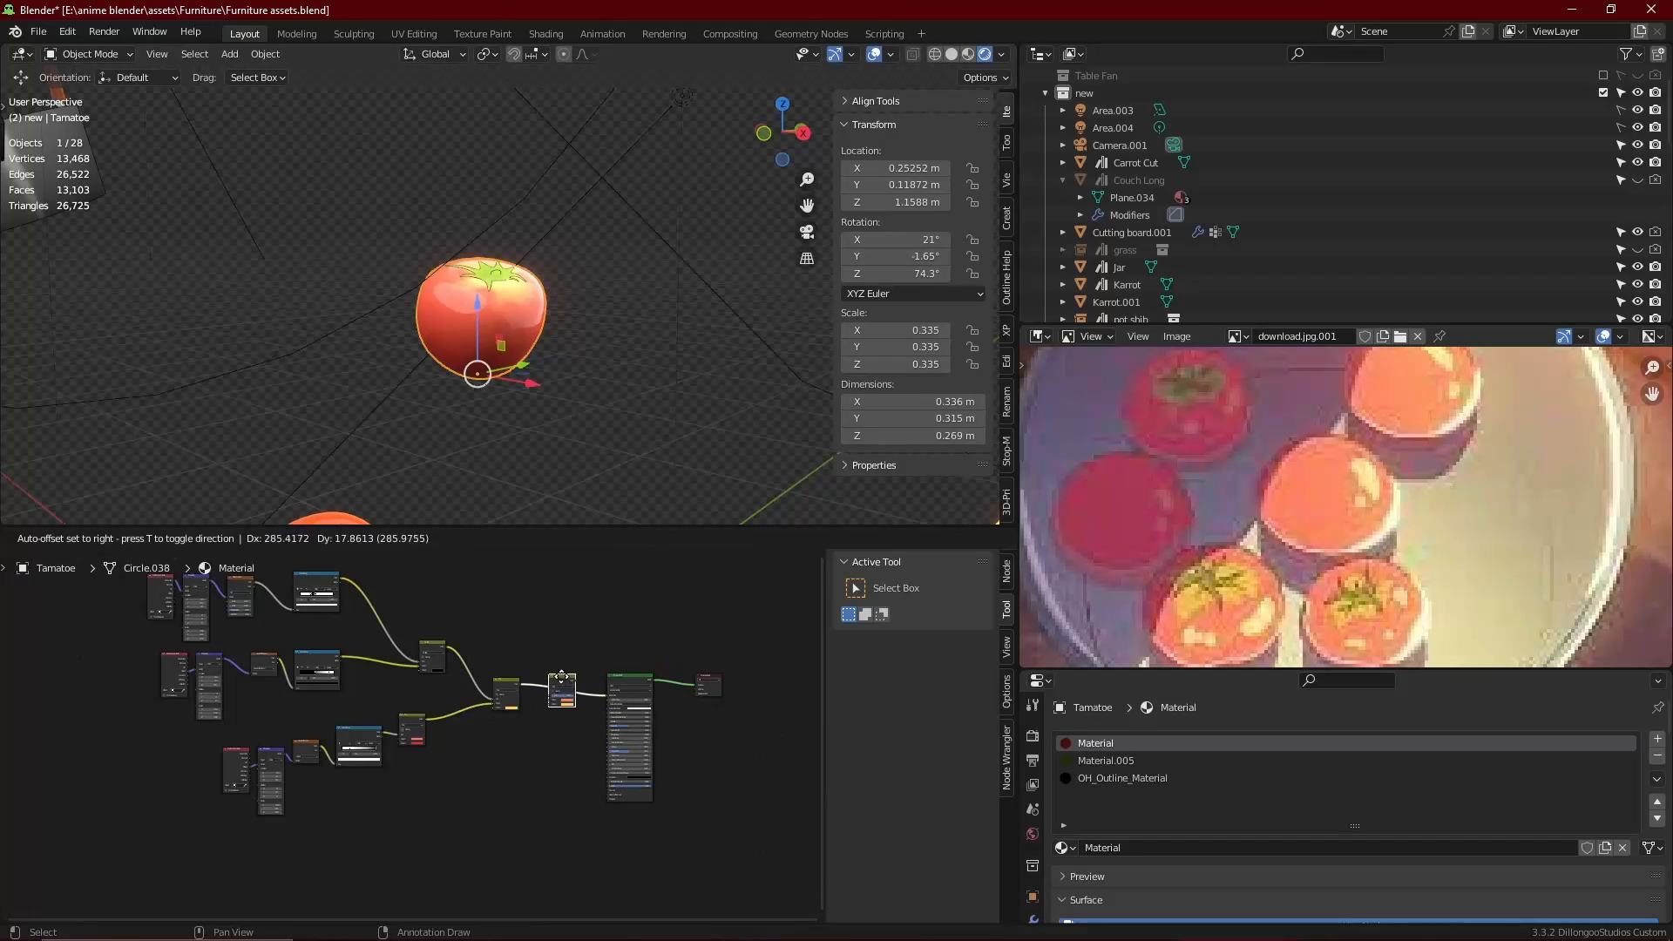
left_click(562, 676)
scroll(601, 673, "up", 8)
left_click(698, 630)
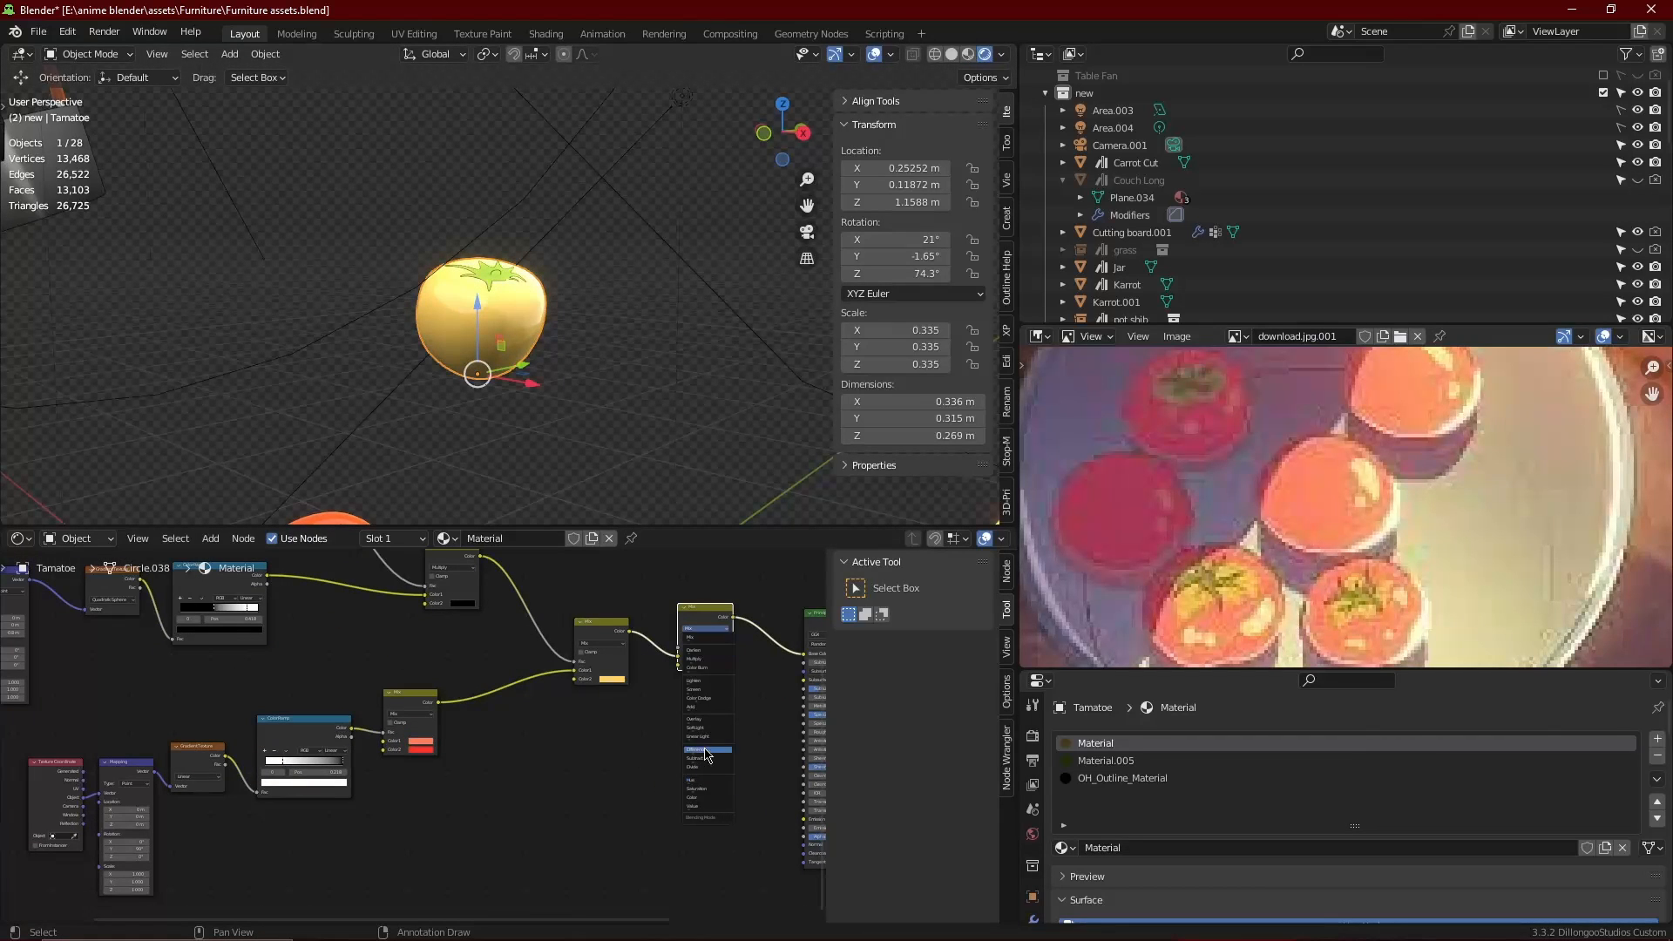
left_click(709, 715)
scroll(709, 715, "up", 1)
middle_click_drag(709, 716, 593, 784)
scroll(410, 717, "down", 4)
Duplicate the Quadratic Sphere gradient branch above the graph and reposition the Add and shader nodes beside it
left_click_drag(307, 710, 13, 693)
scroll(392, 732, "down", 3)
middle_click_drag(353, 721, 322, 760)
key("shift+d")
left_click(604, 610)
left_click_drag(757, 713, 530, 808)
key("g")
left_click(667, 593)
left_click(664, 593)
Connect the duplicated branch's ColorRamp to the Add node's Color2 and preview the ramp on the tomato
scroll(522, 646, "up", 3)
middle_click_drag(522, 646, 416, 780)
scroll(429, 703, "up", 2)
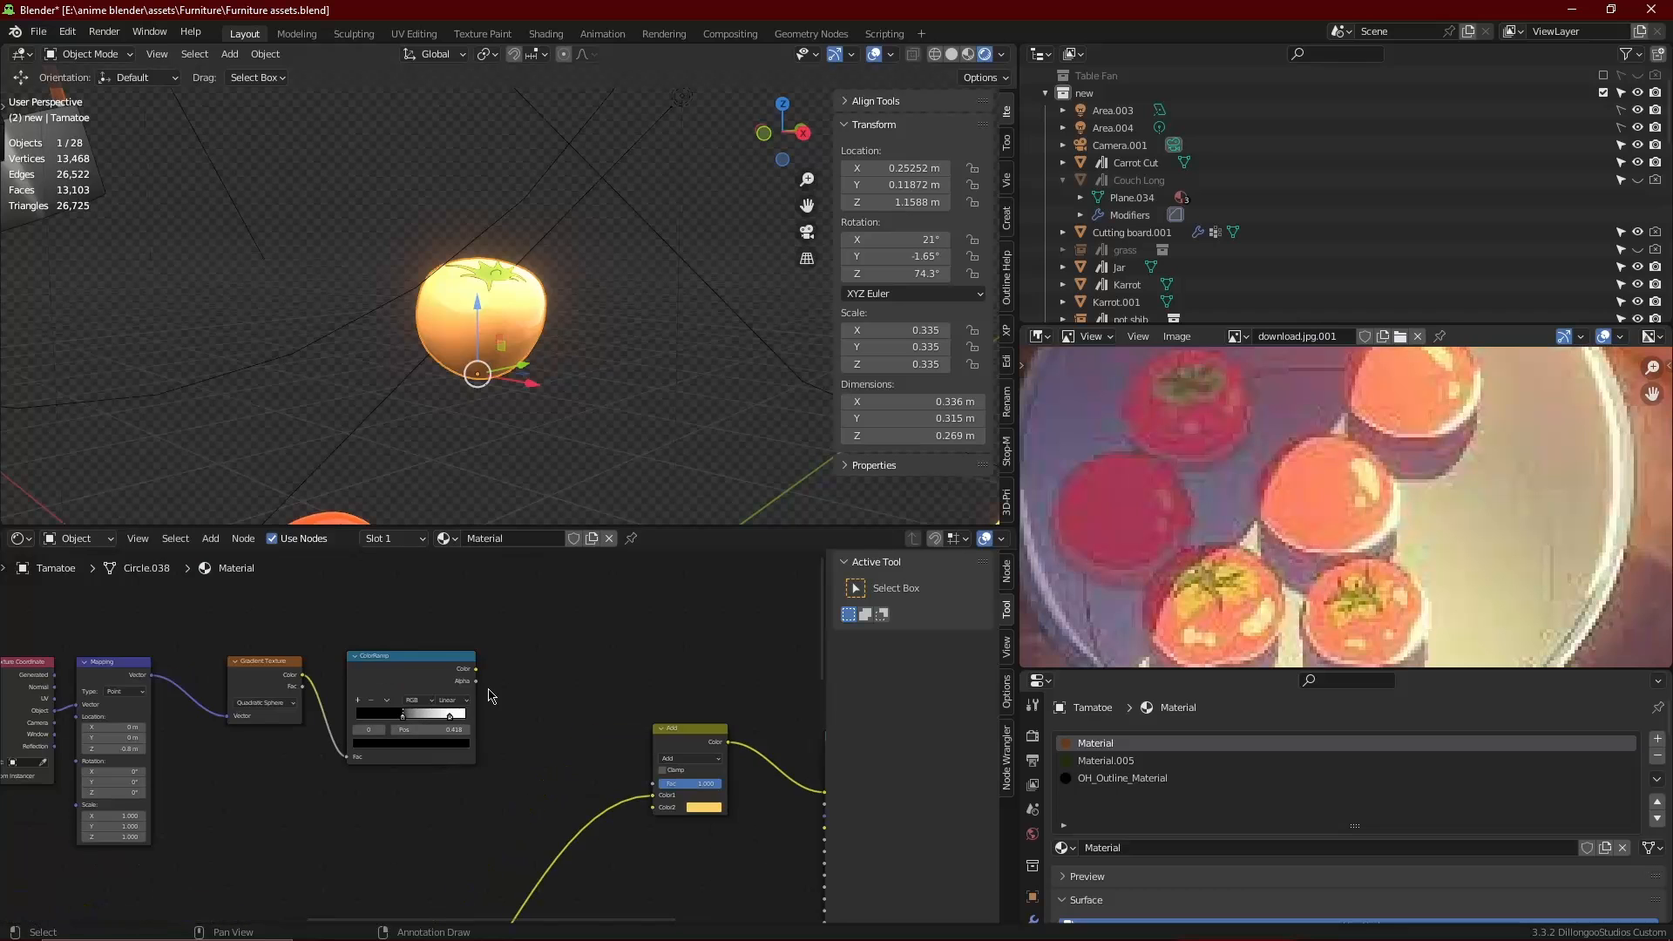
left_click_drag(556, 789, 653, 807)
left_click(457, 682, "ctrl+shift")
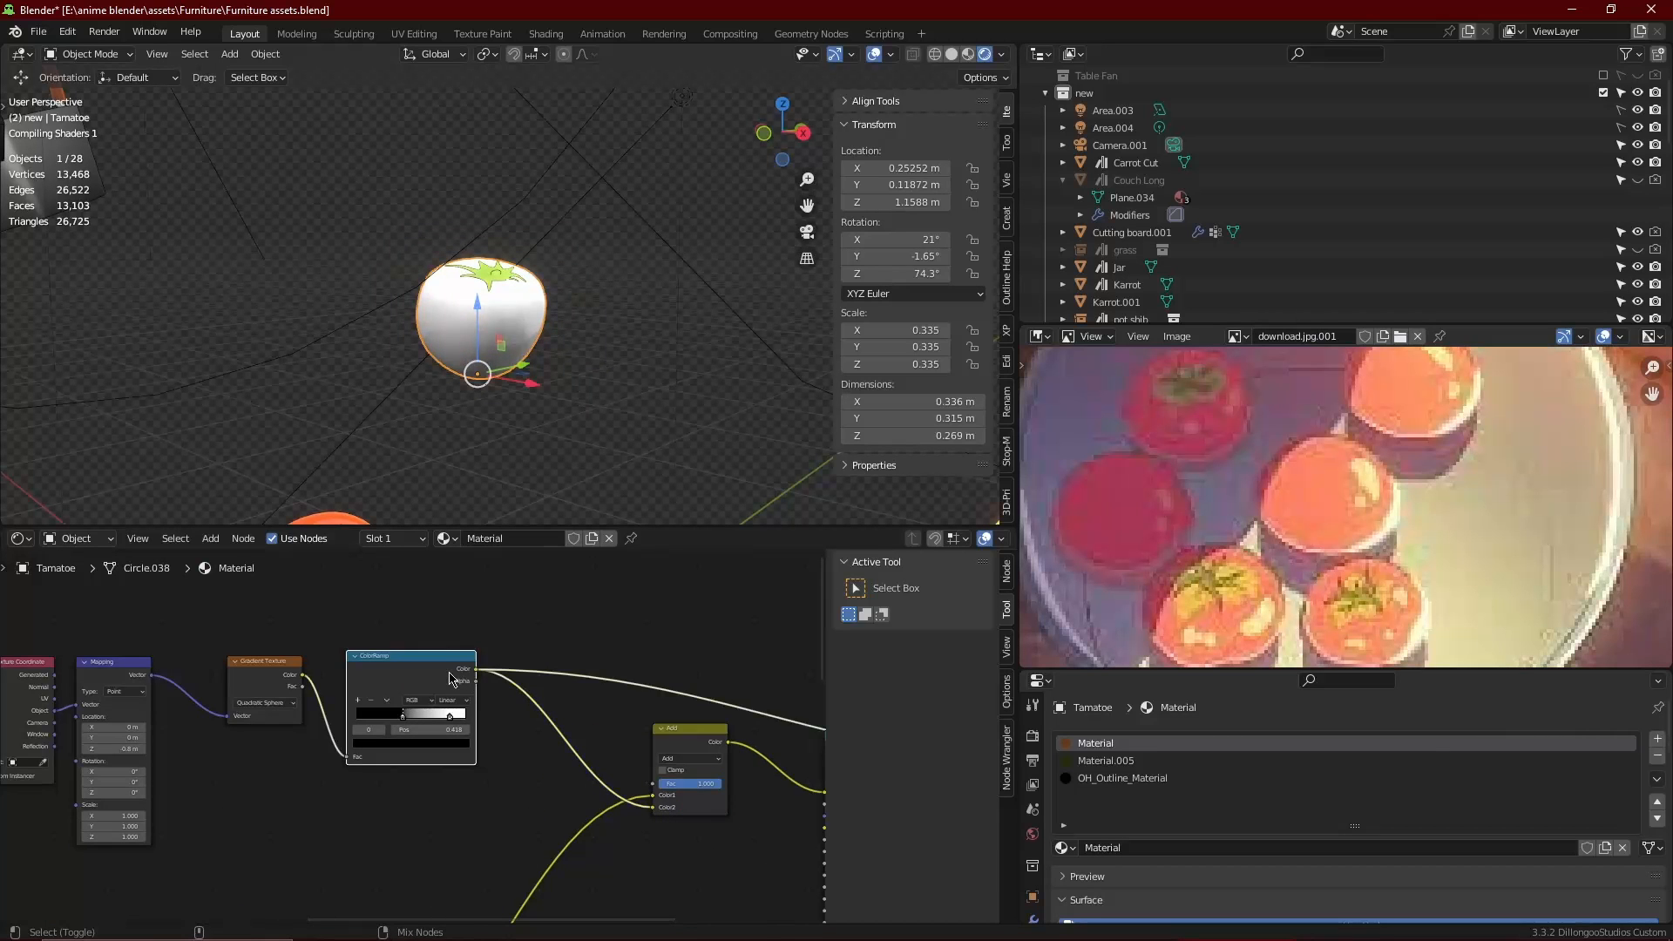
Shift the duplicated branch's Mapping location and move its ColorRamp's black stop to 0.741 to form a small round highlight
scroll(116, 743, "up", 6)
middle_click_drag(116, 743, 305, 662)
left_click_drag(305, 653, 333, 654)
middle_click_drag(693, 652, 494, 711)
left_click_drag(570, 677, 630, 677)
scroll(616, 708, "down", 3)
middle_click_drag(617, 708, 483, 706)
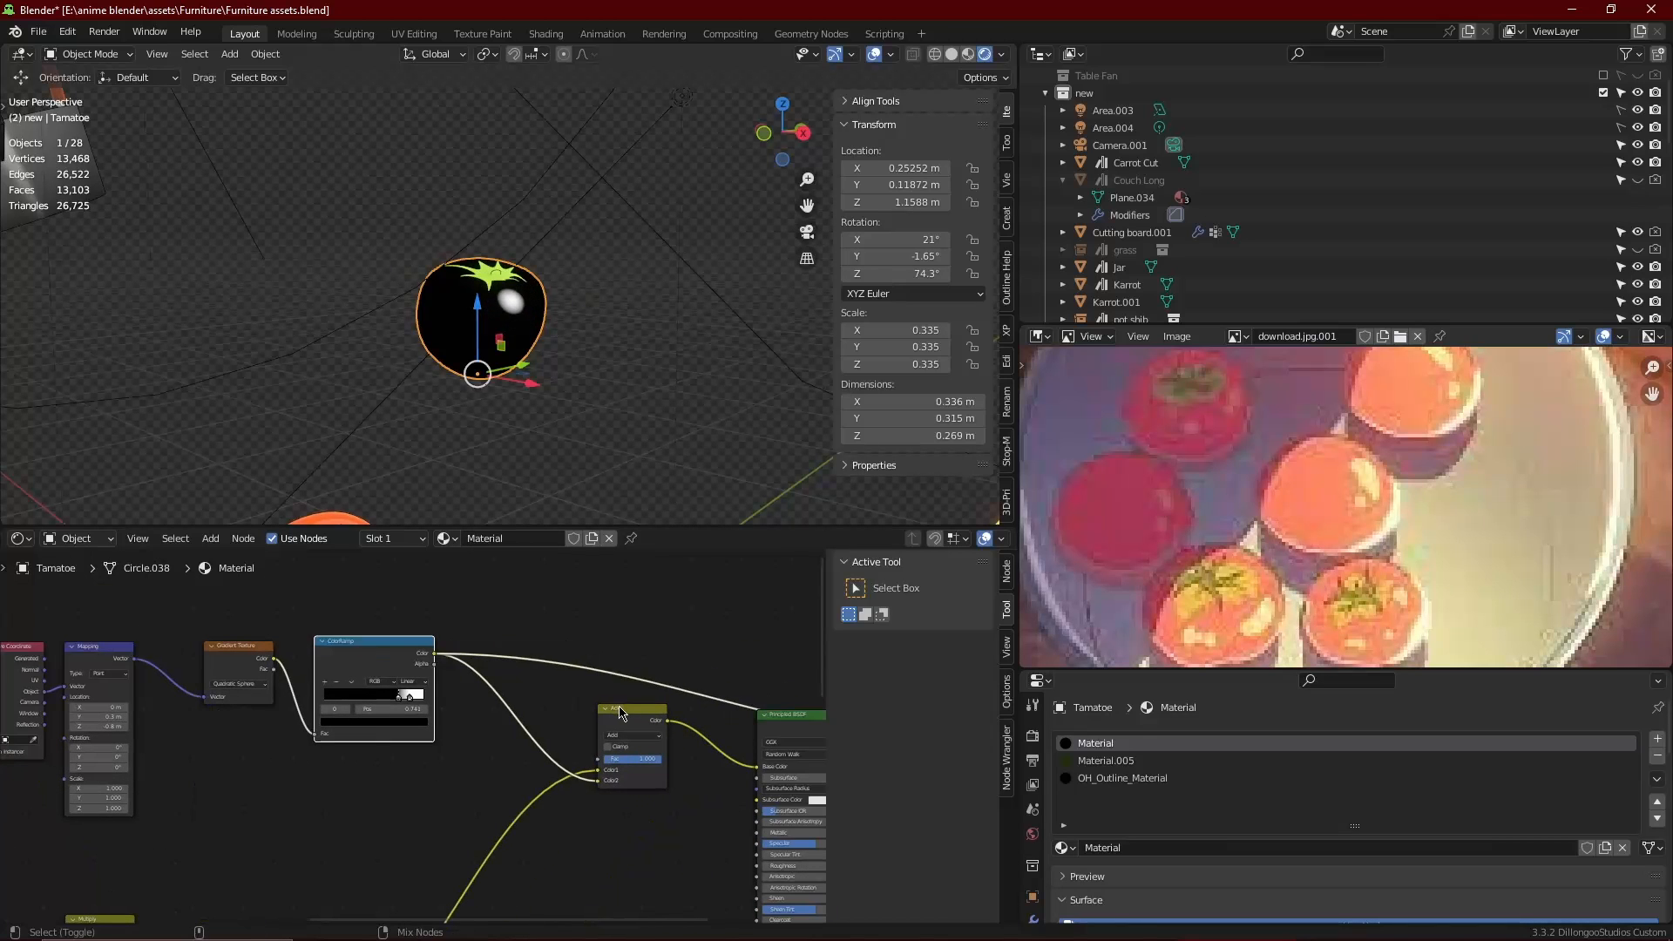
Preview the Add node's output, then return the preview to the Principled BSDF
left_click(637, 710, "ctrl+shift")
left_click(652, 614)
key("shift+a")
key("s")
key("Escape")
scroll(633, 720, "down", 4)
left_click(674, 731, "ctrl+shift")
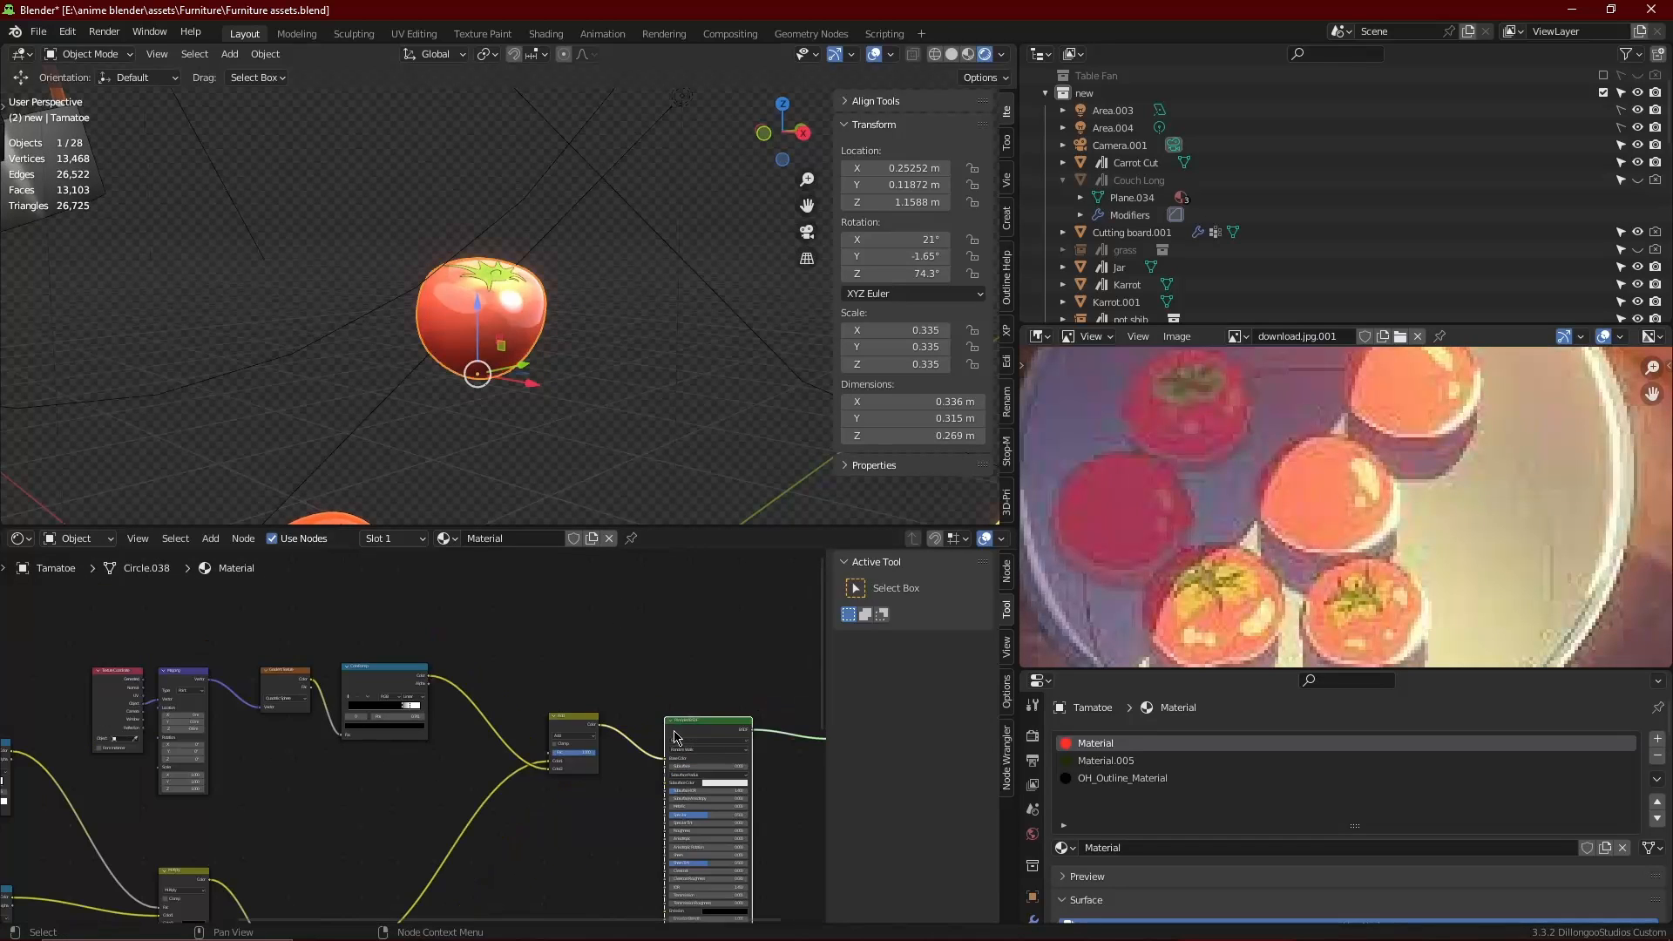
Sharpen the highlight by moving its ColorRamp's white stop to 0.827
scroll(410, 732, "up", 6)
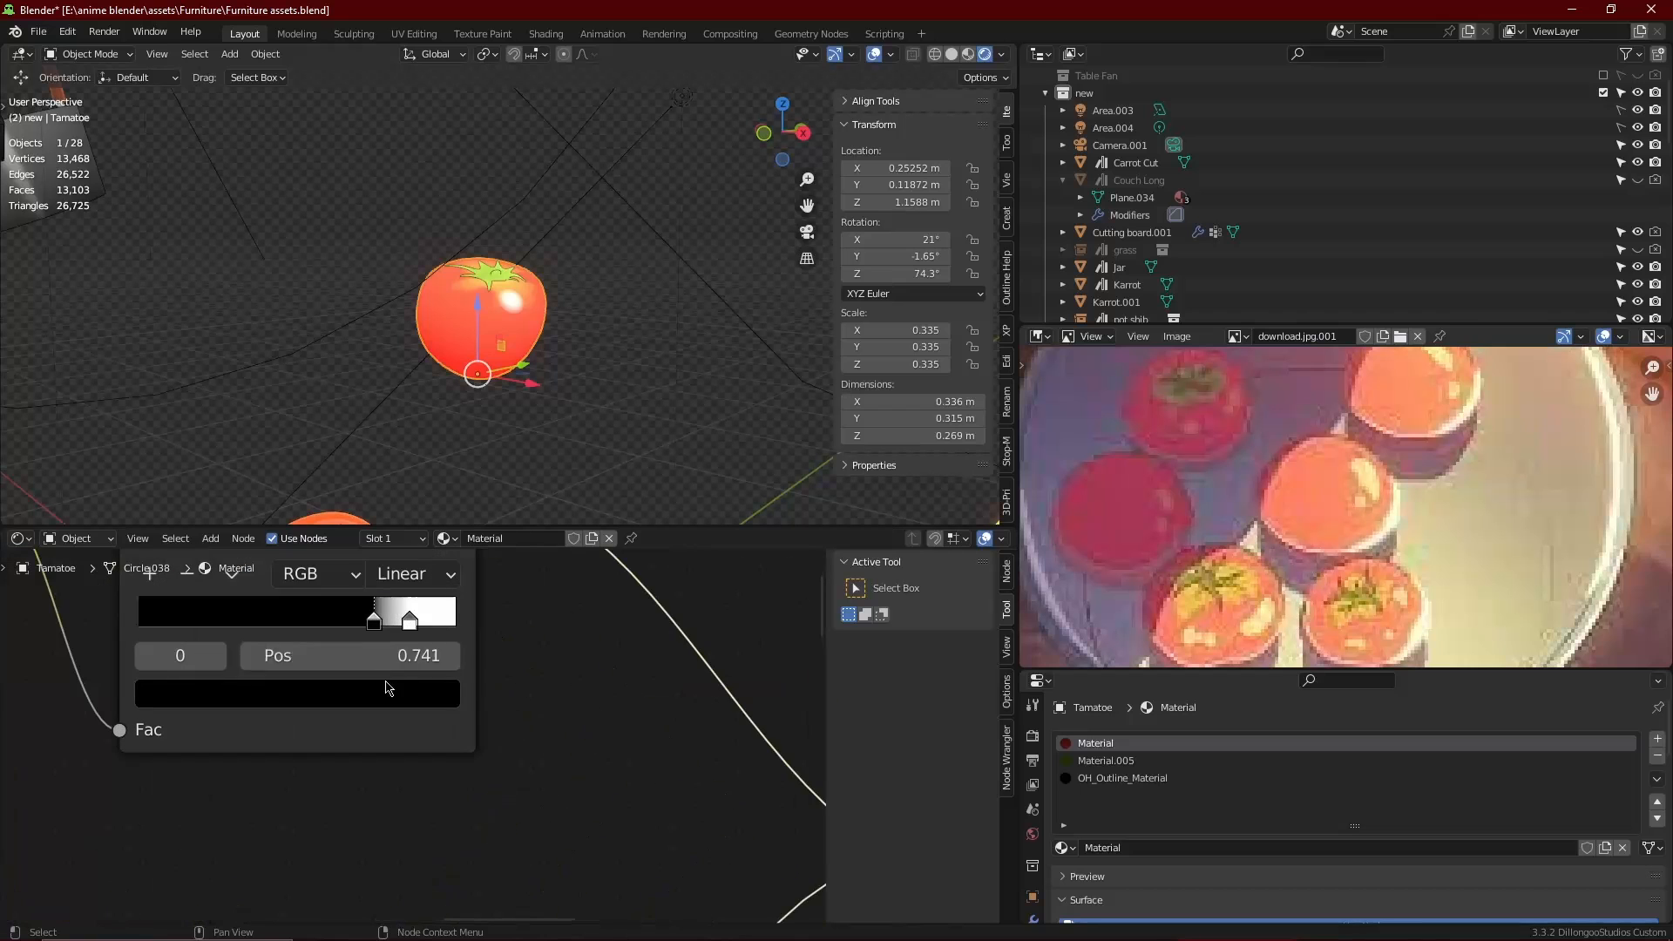
left_click_drag(409, 622, 401, 622)
scroll(400, 623, "down", 8)
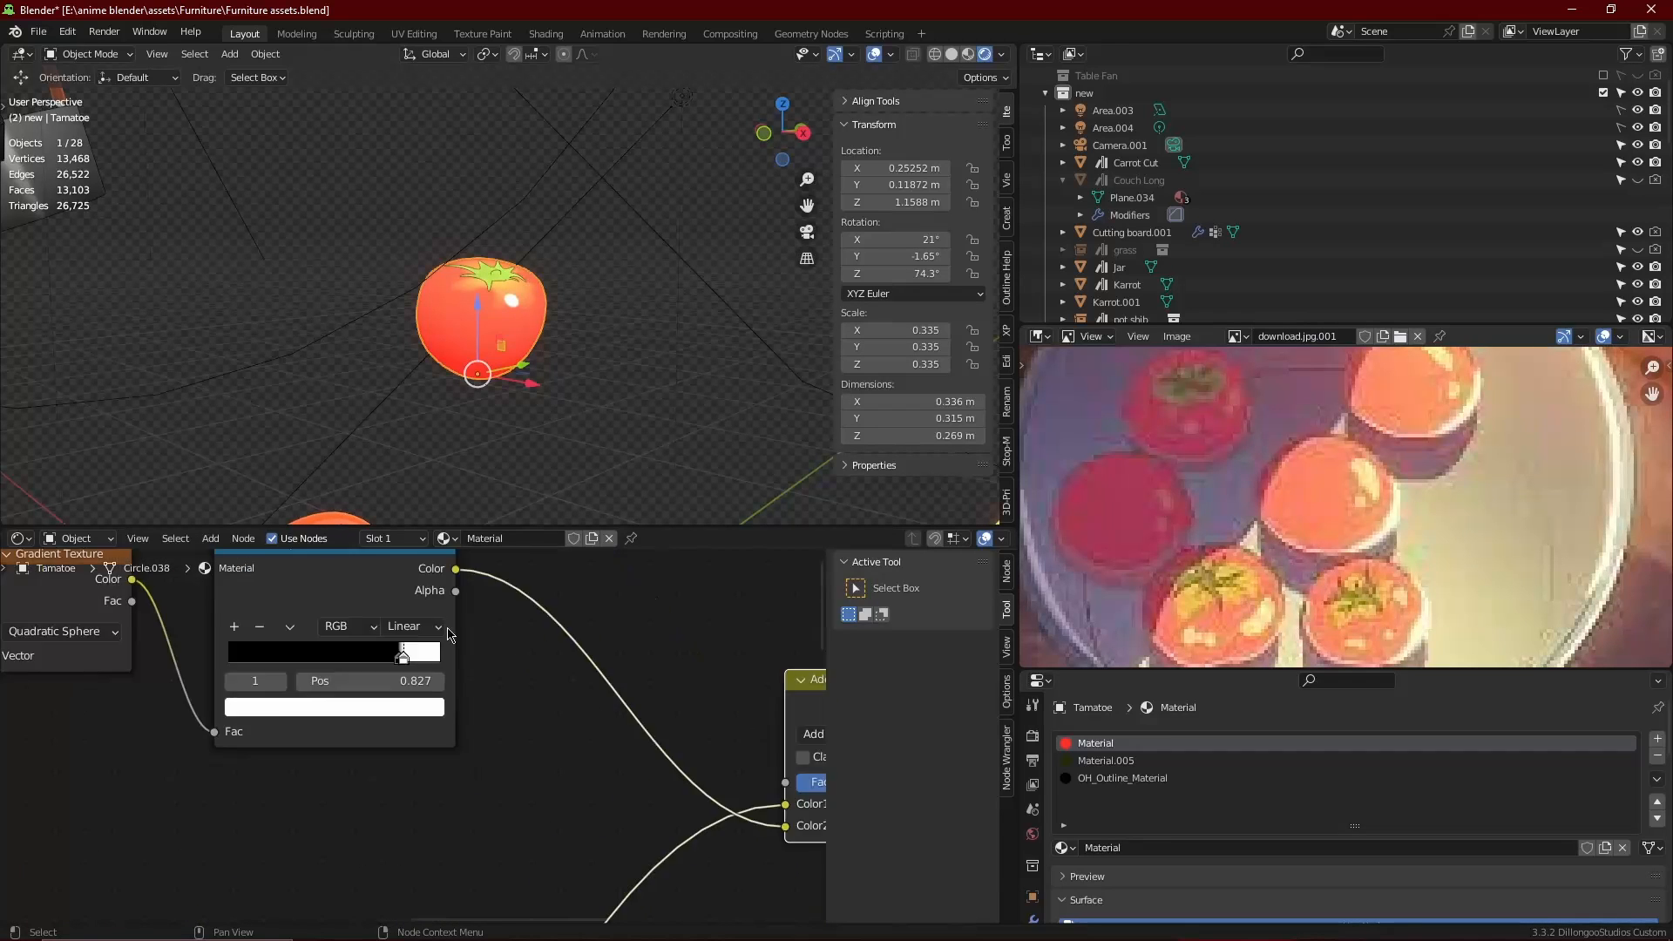
Duplicate the Add node and place the copy between the first Add node and the Principled BSDF
left_click_drag(676, 725, 721, 736)
left_click(550, 721)
key("shift+d")
left_click(638, 731)
Duplicate the highlight's gradient branch above the original and connect its ColorRamp to the second Add node
left_click_drag(457, 625, 131, 739)
key("shift+d")
left_click(296, 640)
left_click_drag(478, 573, 514, 639)
left_click_drag(582, 769, 600, 772)
scroll(593, 770, "up", 3)
middle_click_drag(592, 771, 592, 902)
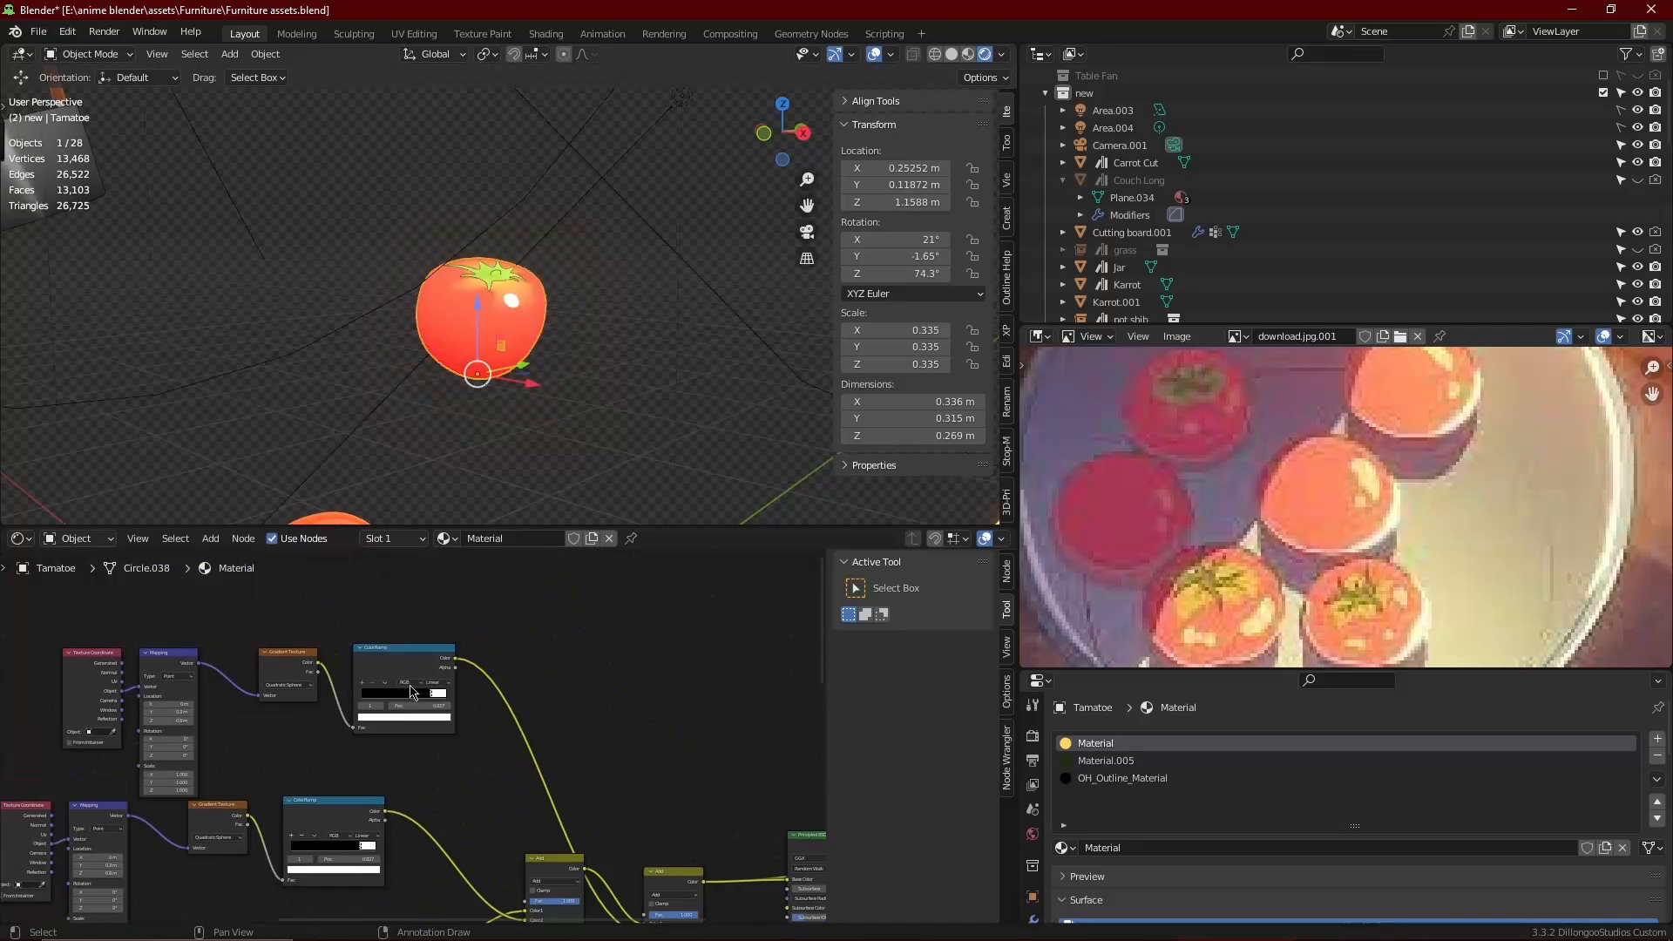
Preview the duplicated highlight's ColorRamp on the tomato and adjust the location in its Mapping node to reposition the second highlight
left_click(397, 664, "ctrl+shift")
middle_click_drag(400, 684, 523, 693)
scroll(453, 715, "up", 10)
left_click_drag(171, 746, 171, 746)
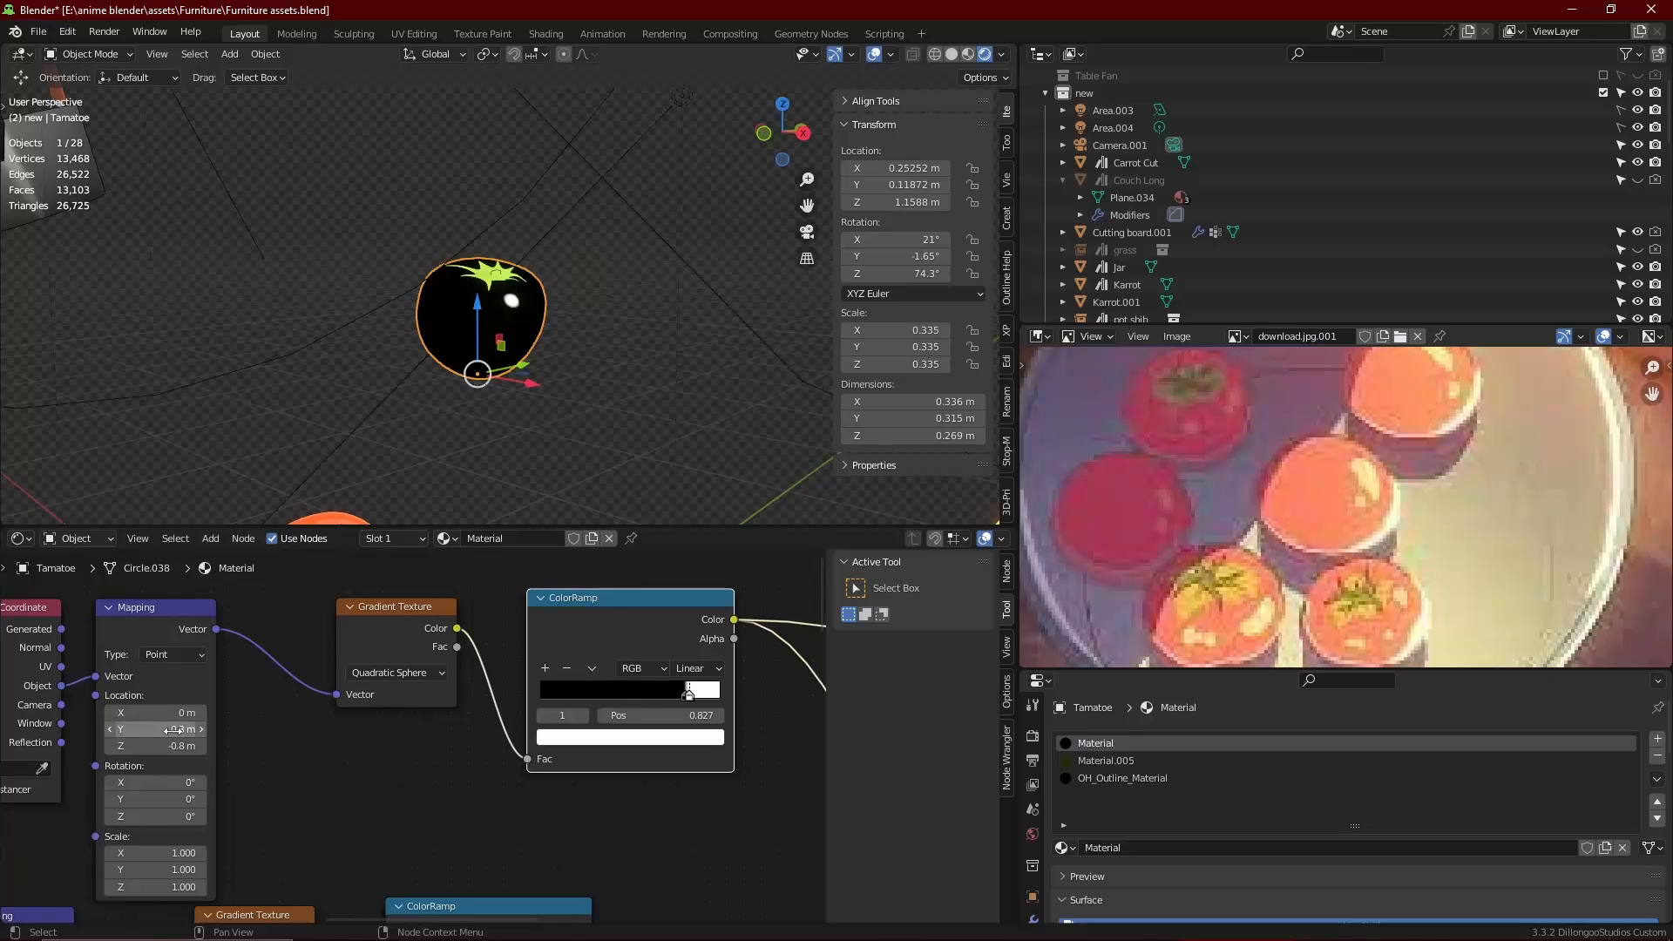
scroll(494, 774, "down", 15)
scroll(603, 819, "up", 8)
middle_click_drag(819, 910, 660, 786)
left_click_drag(658, 780, 659, 699)
middle_click_drag(447, 684, 448, 779)
scroll(418, 741, "up", 10)
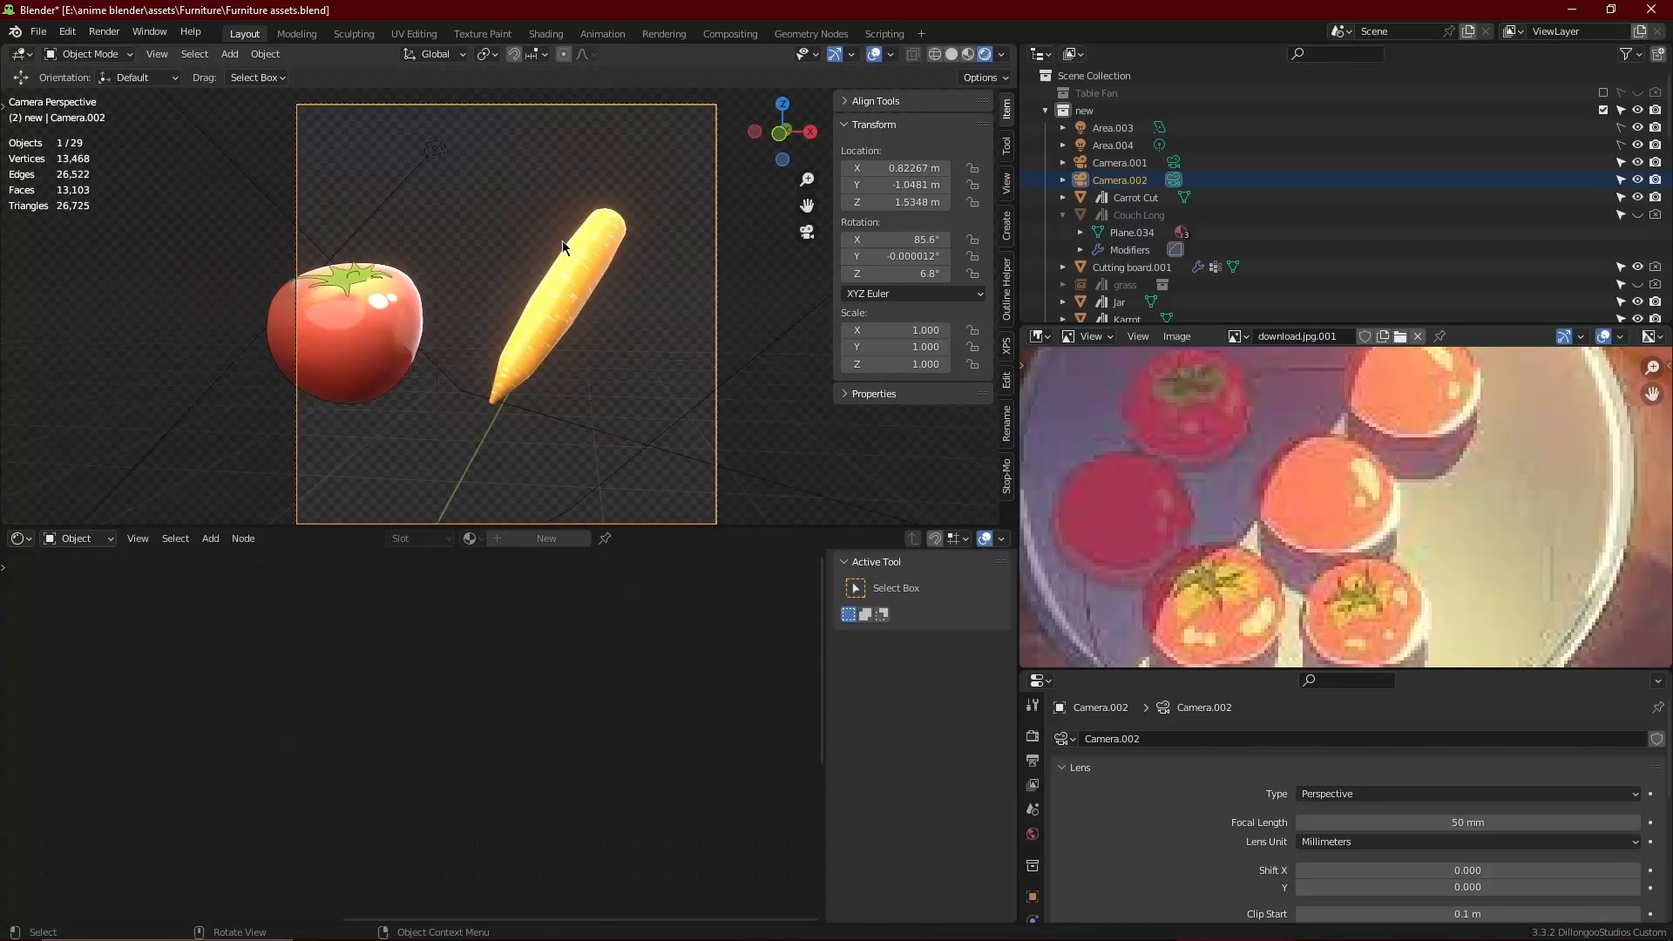
Move the camera so both the tomato and the carrot are inside the frame, and render the image
key("g")
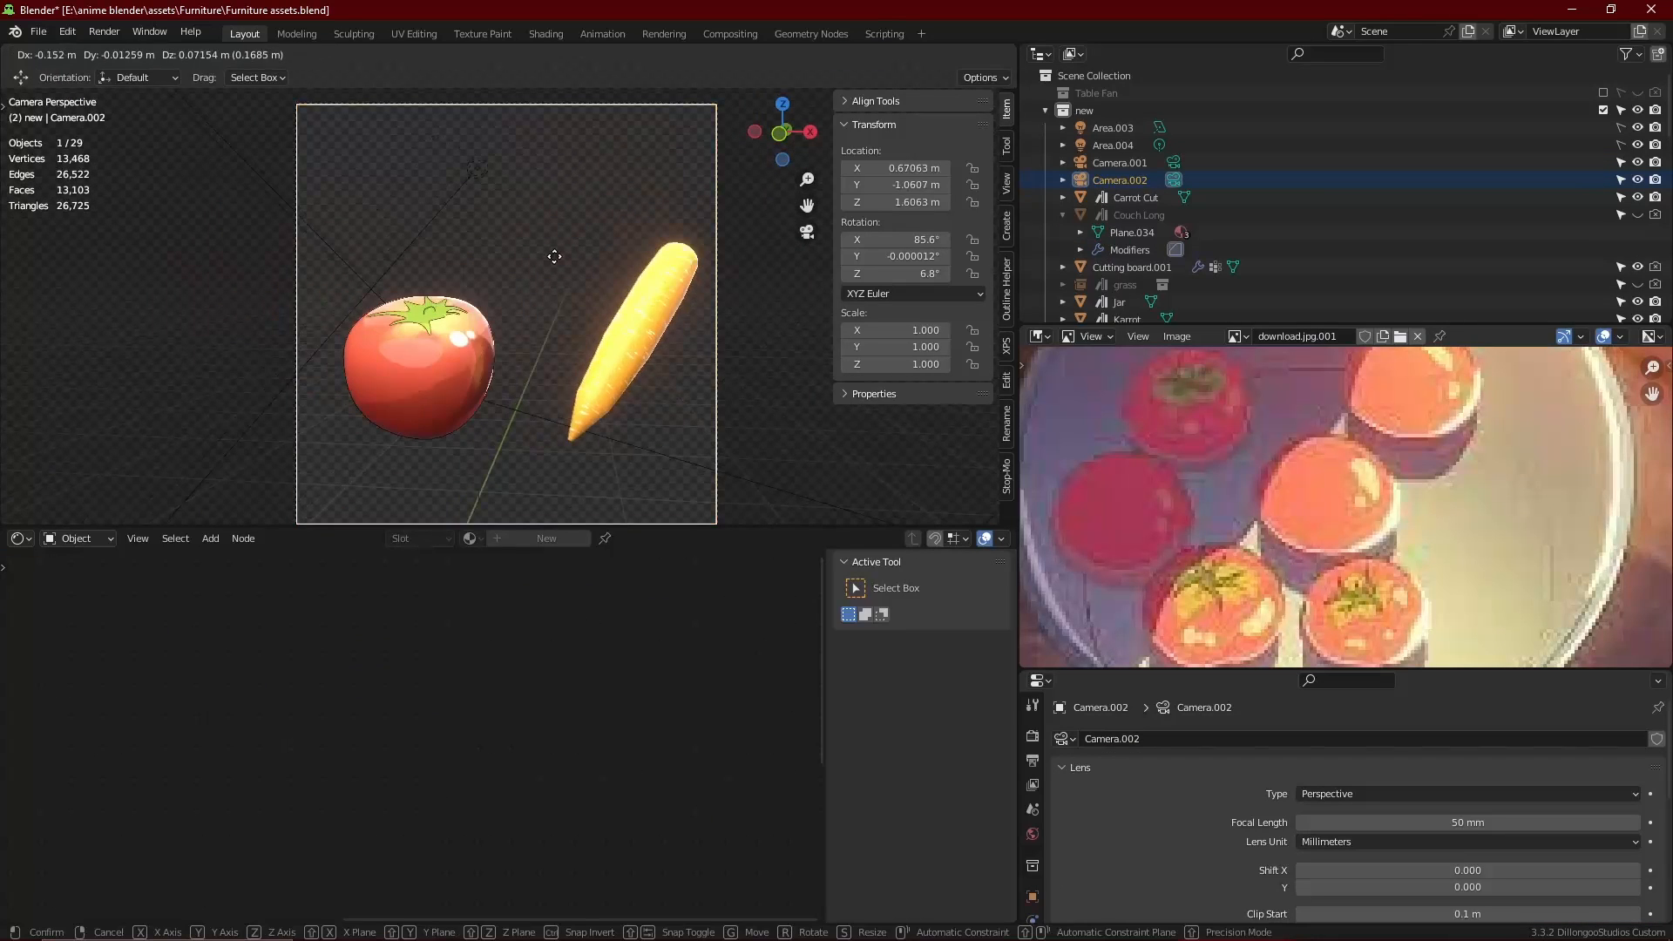
left_click(610, 287)
key("F12")
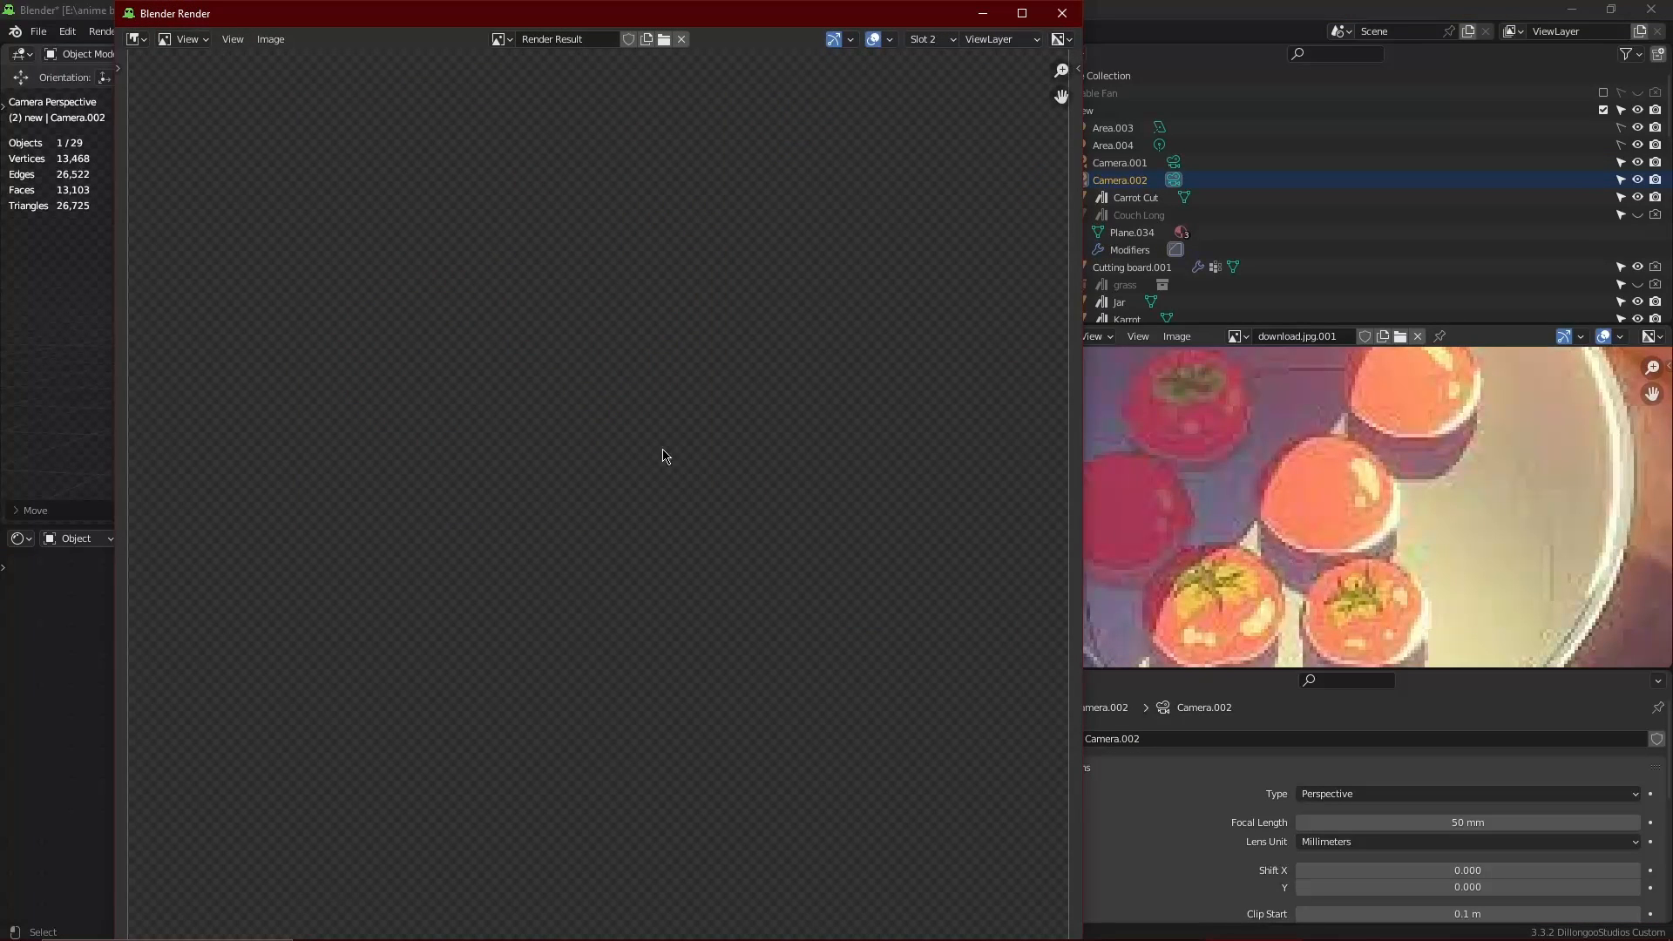